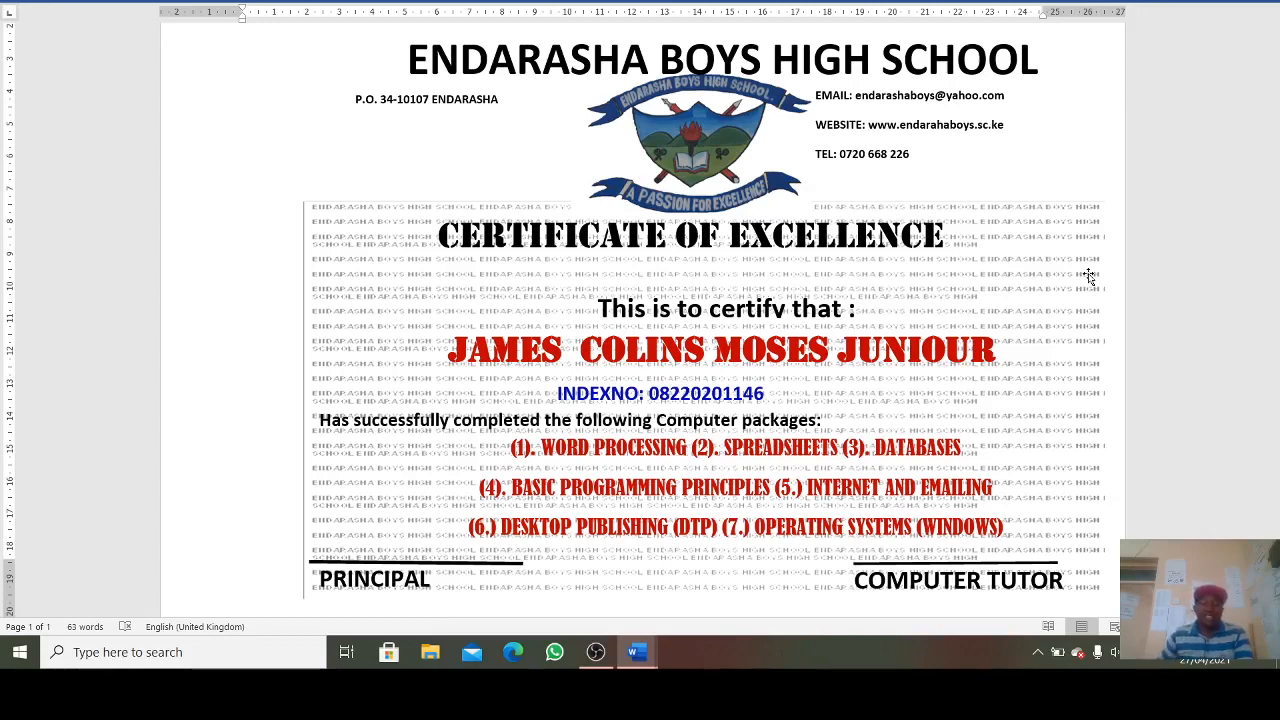
- Check the header, address, contact and title boxes, then nudge 'This is to certify that :' slightly up
{"action": "double_click", "coordinate": [578, 44]}
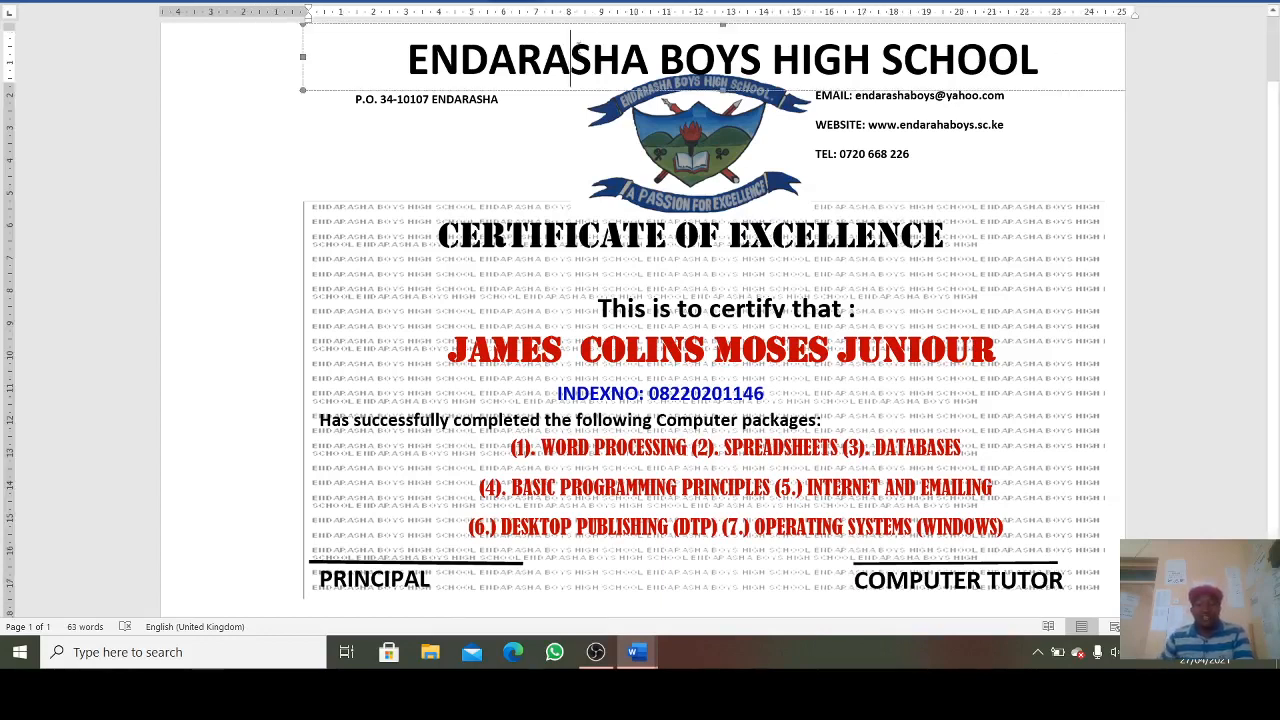
{"action": "left_click", "coordinate": [465, 100]}
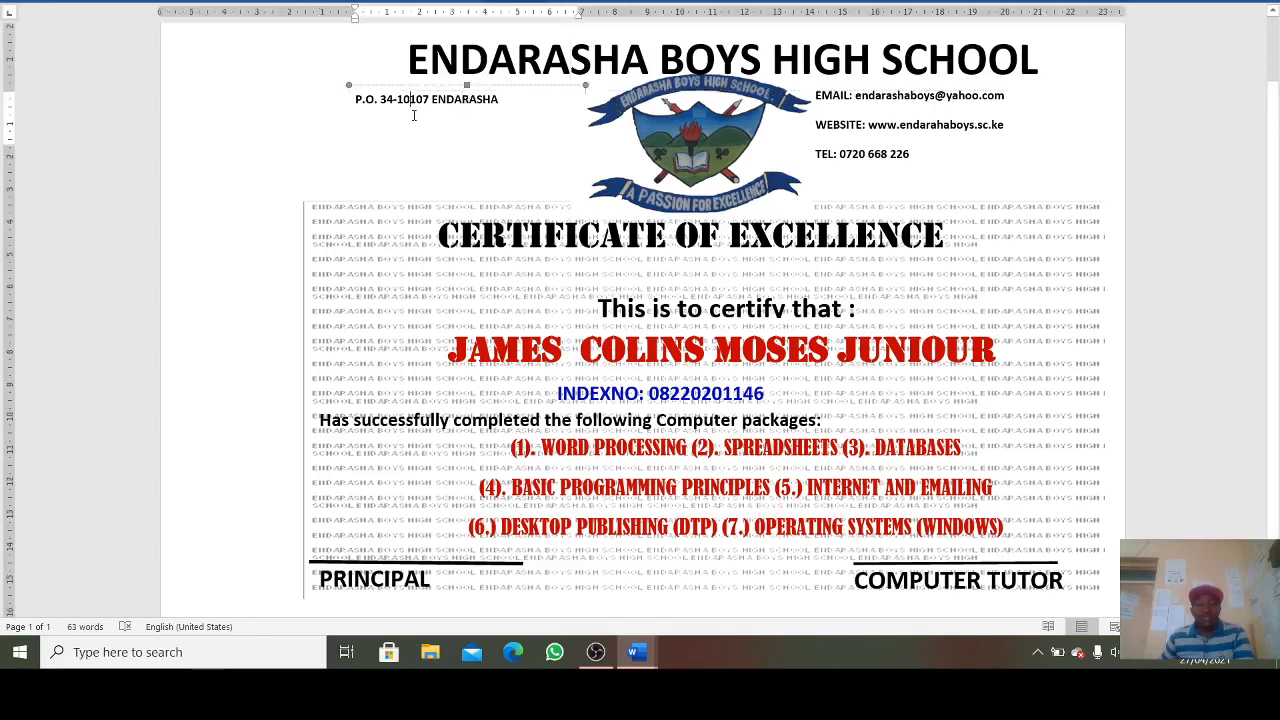
{"action": "left_click", "coordinate": [450, 151]}
{"action": "left_click", "coordinate": [836, 131]}
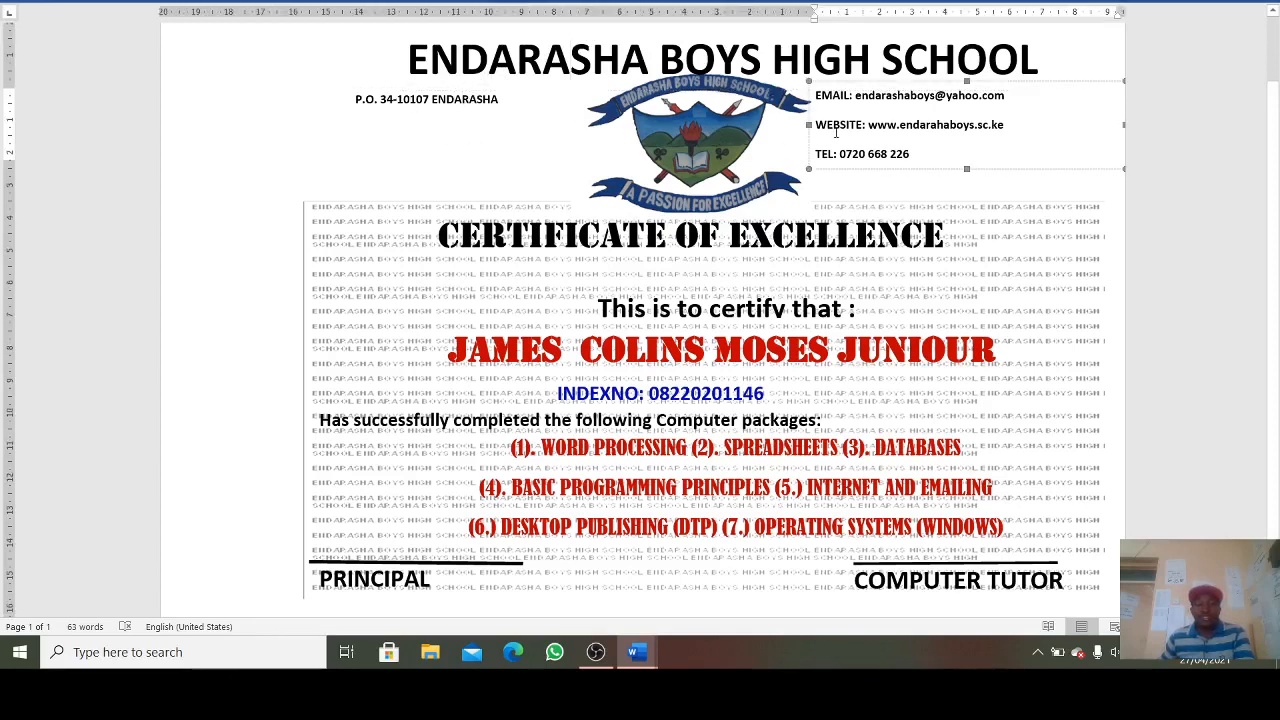
{"action": "left_click", "coordinate": [510, 246]}
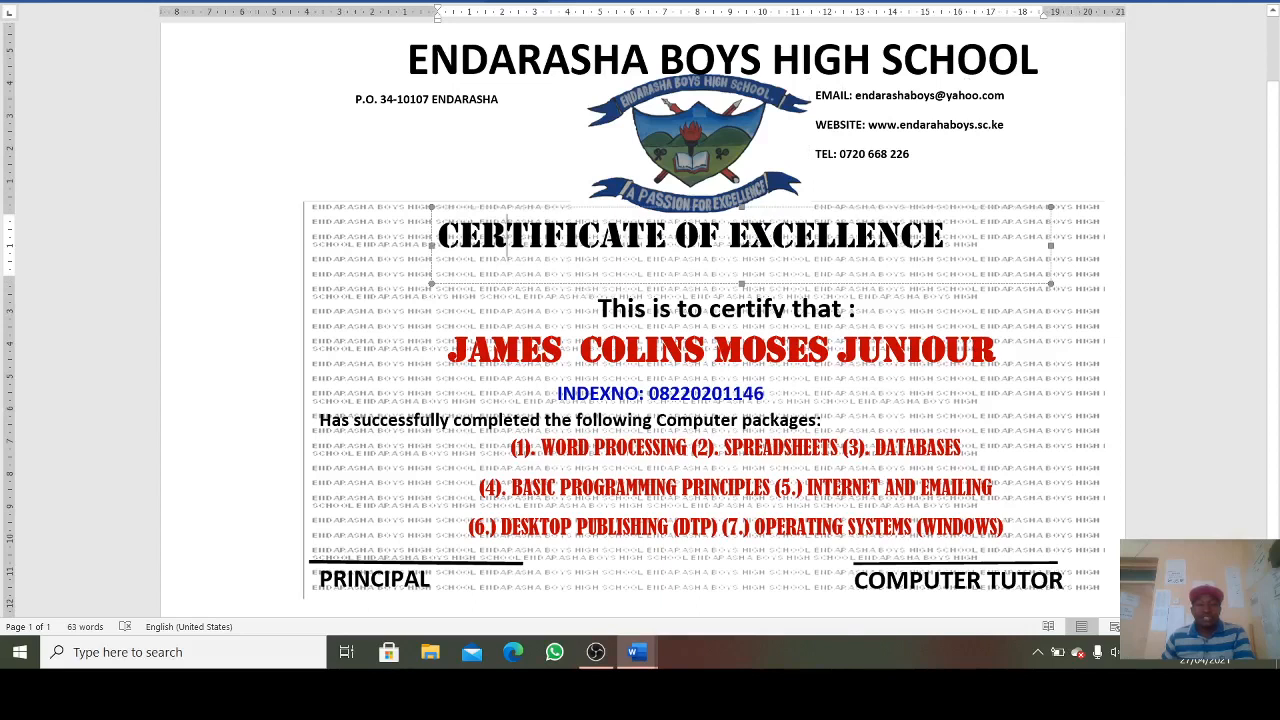
{"action": "left_click", "coordinate": [740, 313]}
{"action": "left_click_drag", "start_coordinate": [726, 280], "coordinate": [723, 272]}
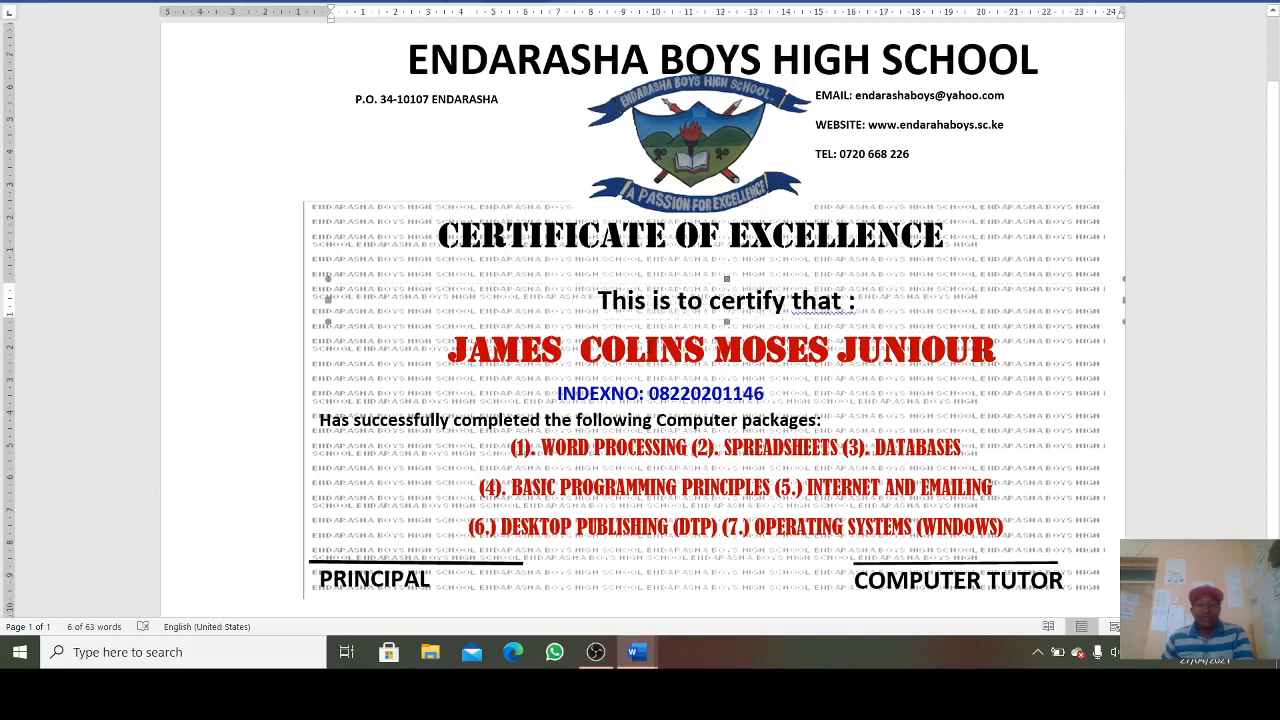
- Inspect the INDEXNO, COMPUTER TUTOR, PRINCIPAL, school name and crest elements of the certificate
{"action": "left_click", "coordinate": [645, 396]}
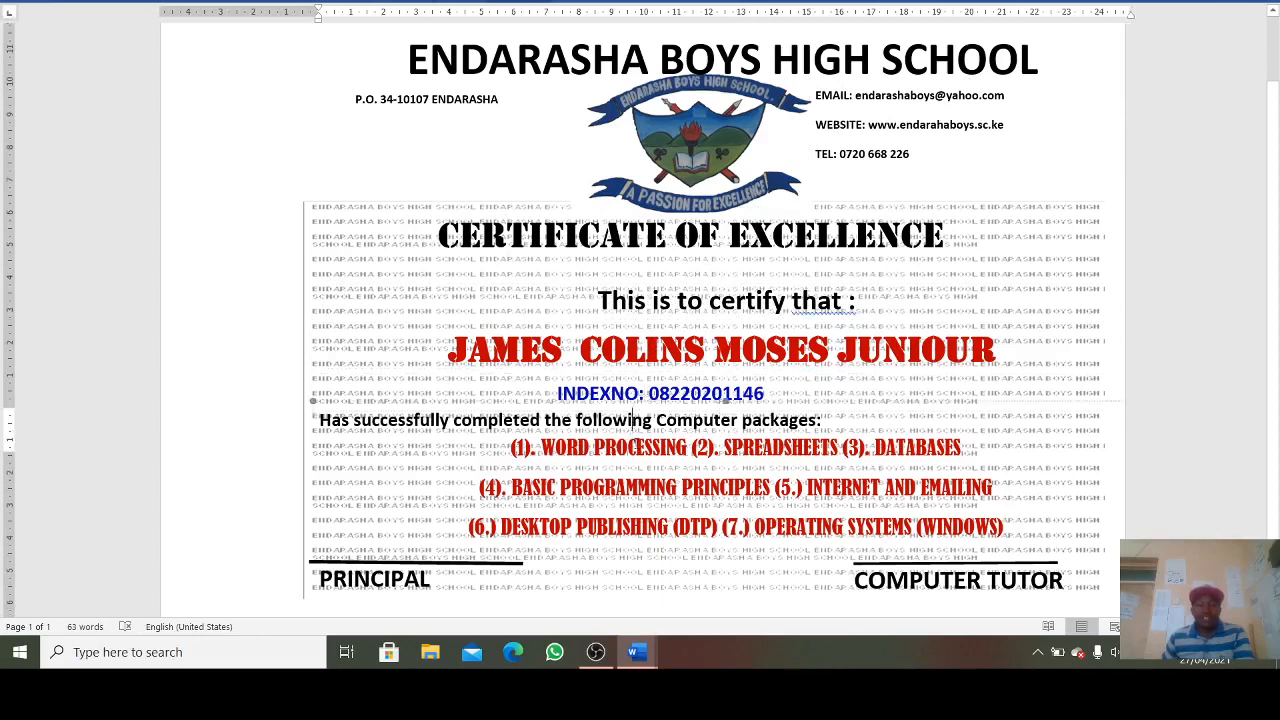
{"action": "left_click", "coordinate": [908, 587]}
{"action": "left_click", "coordinate": [438, 572]}
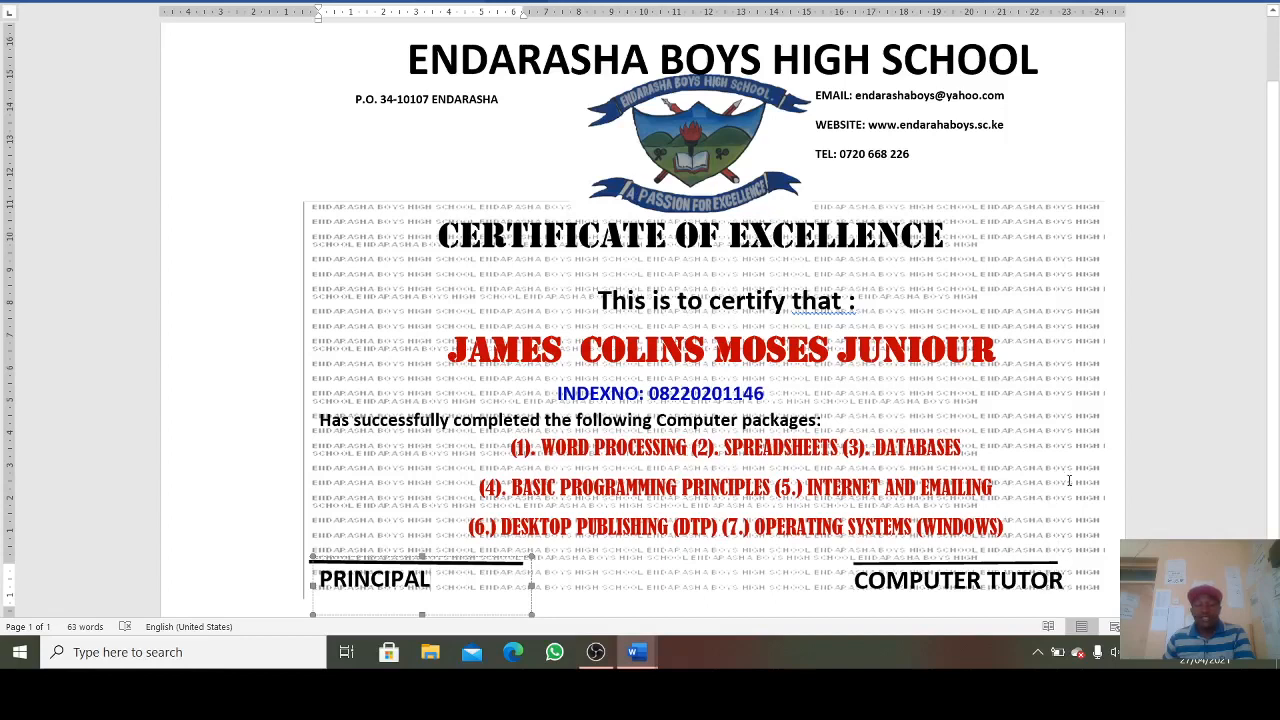
{"action": "left_click", "coordinate": [1002, 56]}
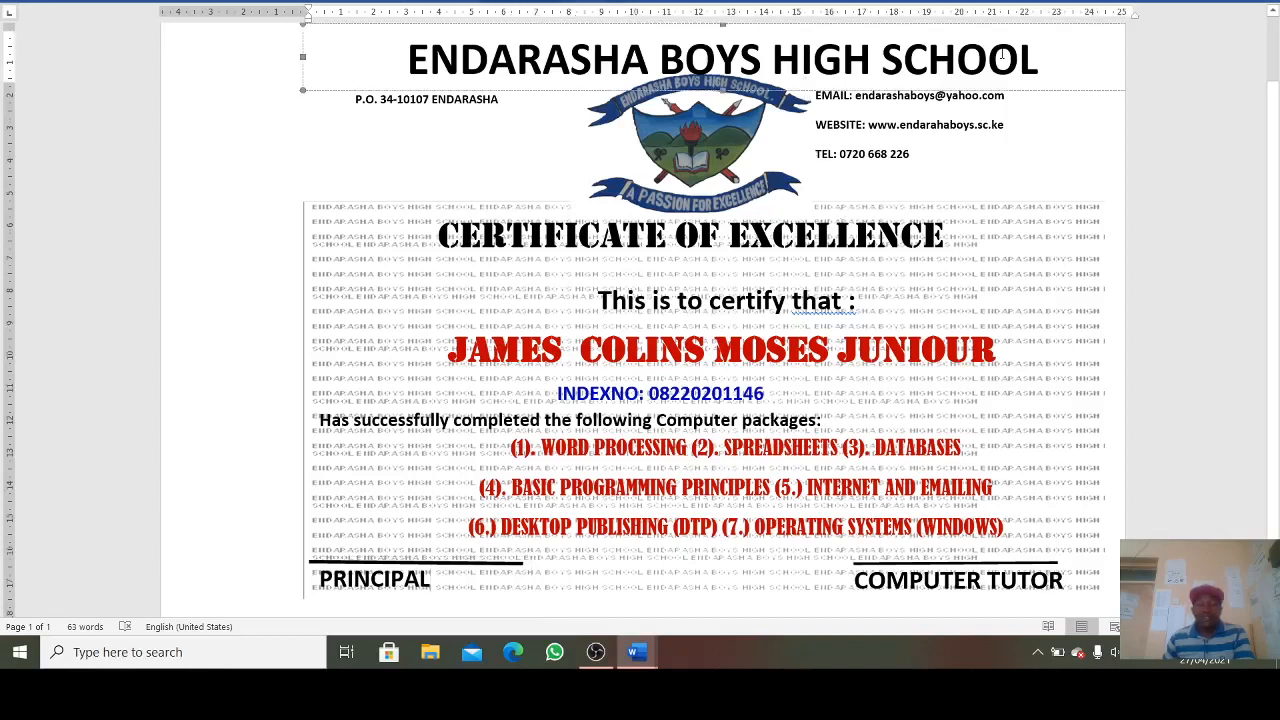
{"action": "left_click_drag", "start_coordinate": [544, 60], "coordinate": [405, 60]}
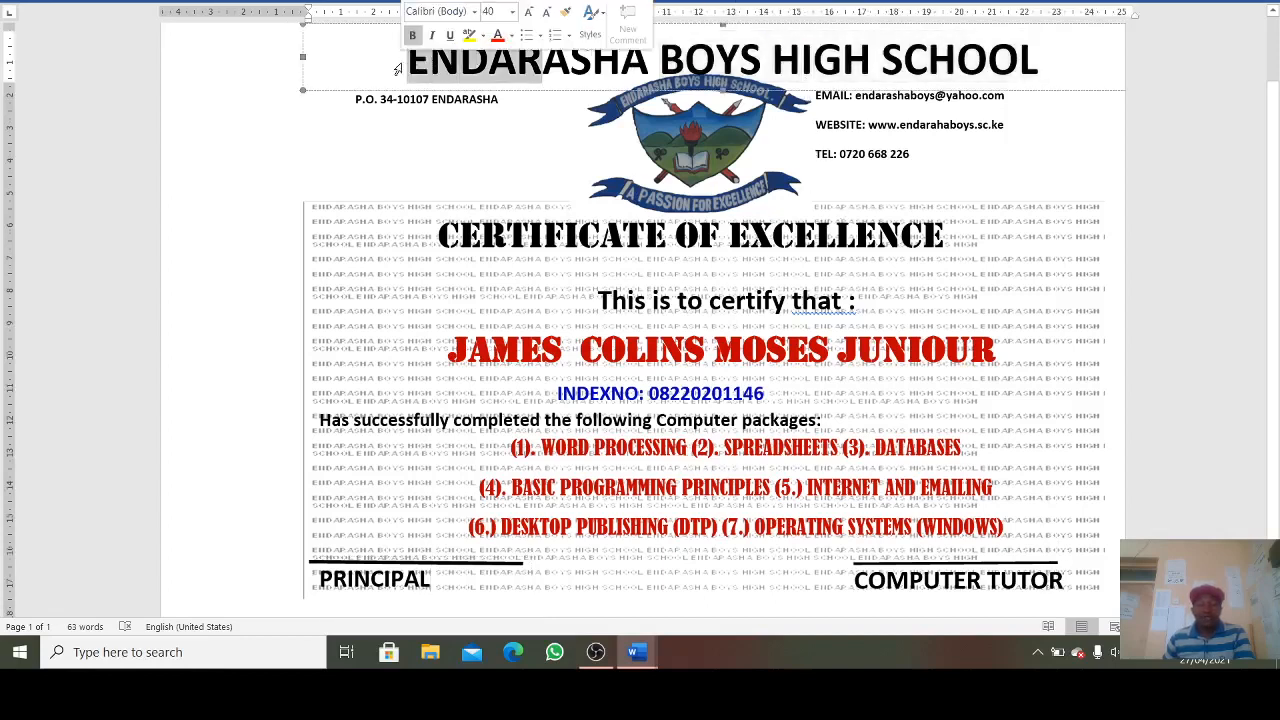
{"action": "left_click", "coordinate": [717, 60]}
{"action": "left_click", "coordinate": [630, 94]}
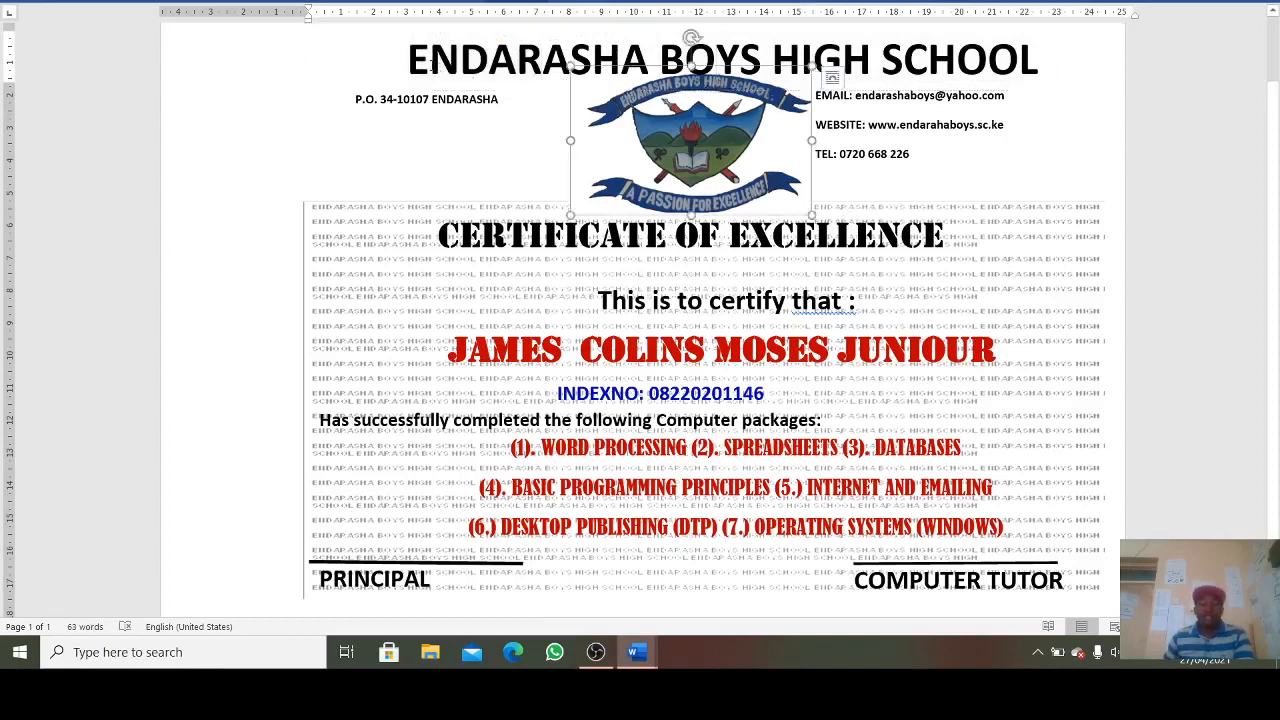
{"action": "left_click_drag", "start_coordinate": [408, 60], "coordinate": [1034, 98]}
{"action": "key", "text": "ctrl+c"}
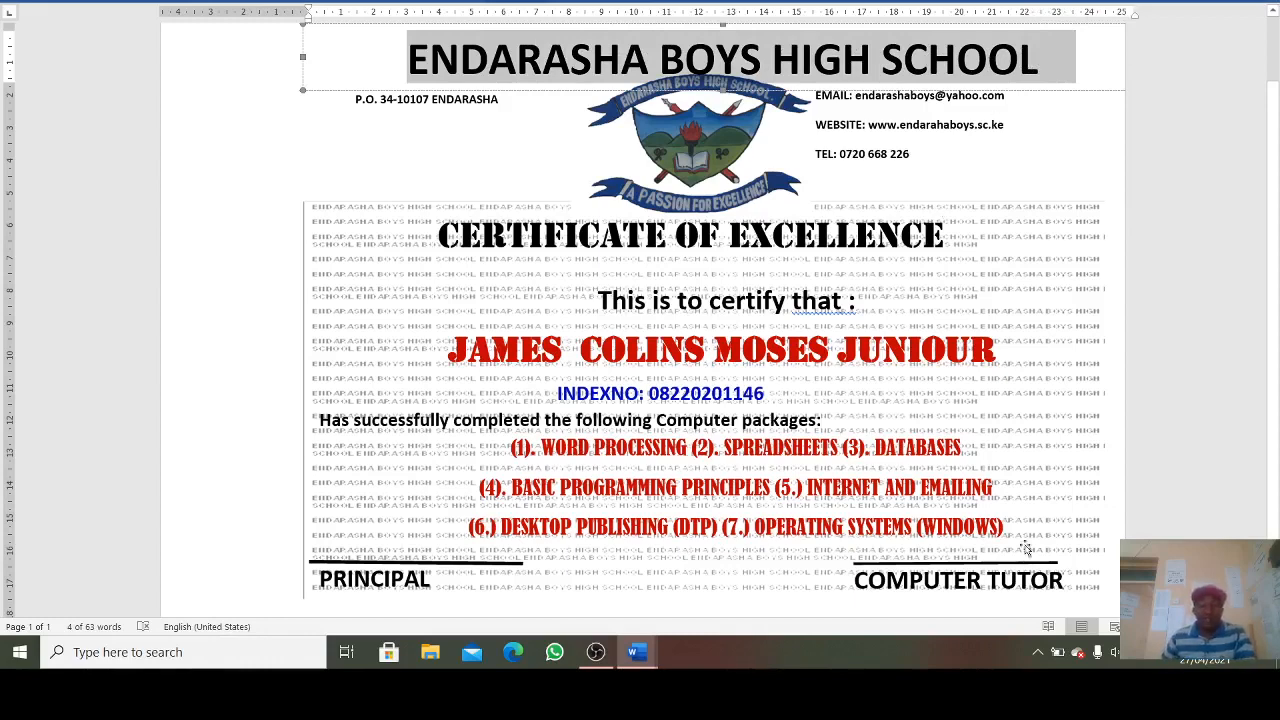
{"action": "left_click", "coordinate": [637, 652]}
- In the blank document, draw a text box across the page top and paste the school name
{"action": "left_click", "coordinate": [729, 590]}
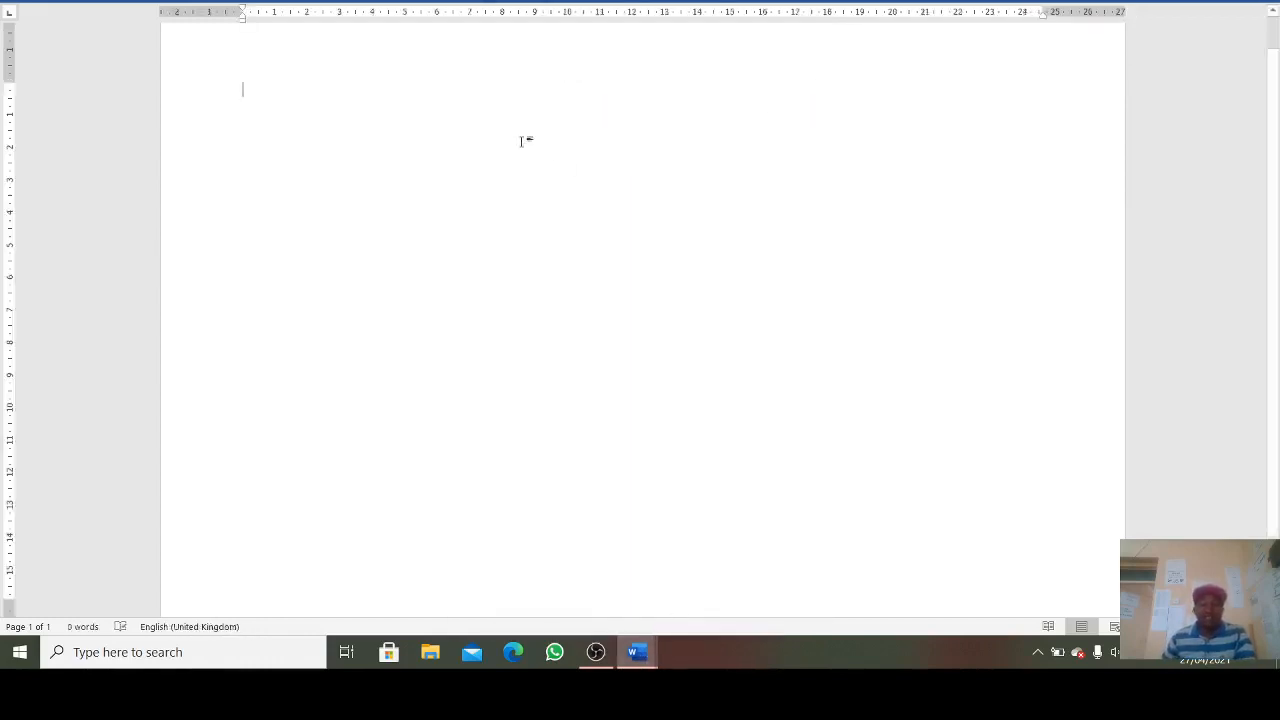
{"action": "left_click", "coordinate": [127, 3]}
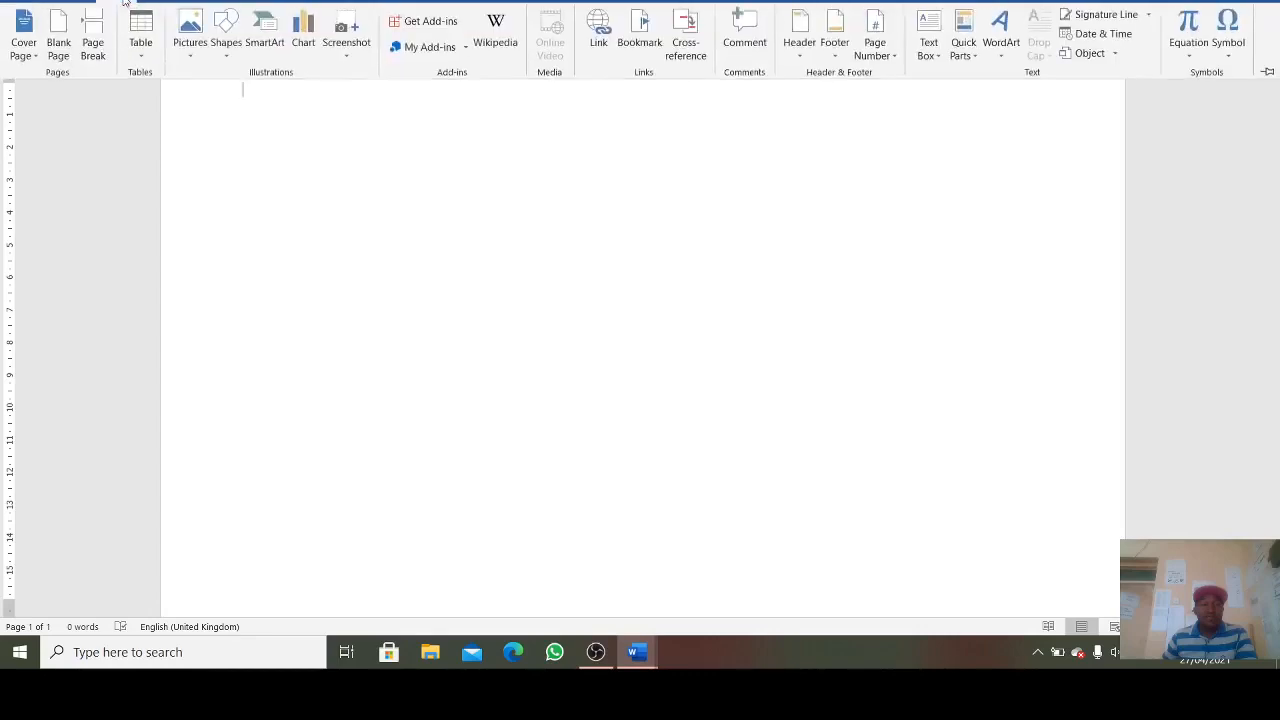
{"action": "left_click", "coordinate": [221, 55]}
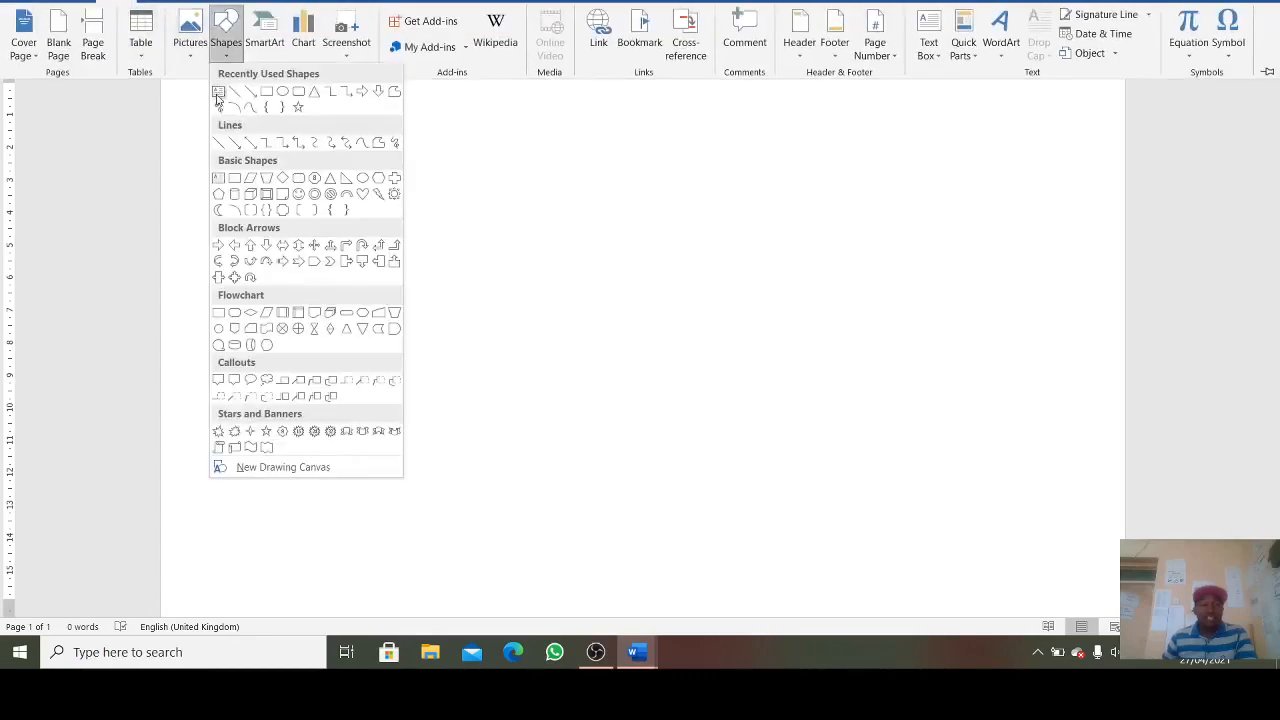
{"action": "left_click", "coordinate": [218, 93]}
{"action": "scroll", "coordinate": [240, 80], "scroll_direction": "up", "scroll_amount": 1}
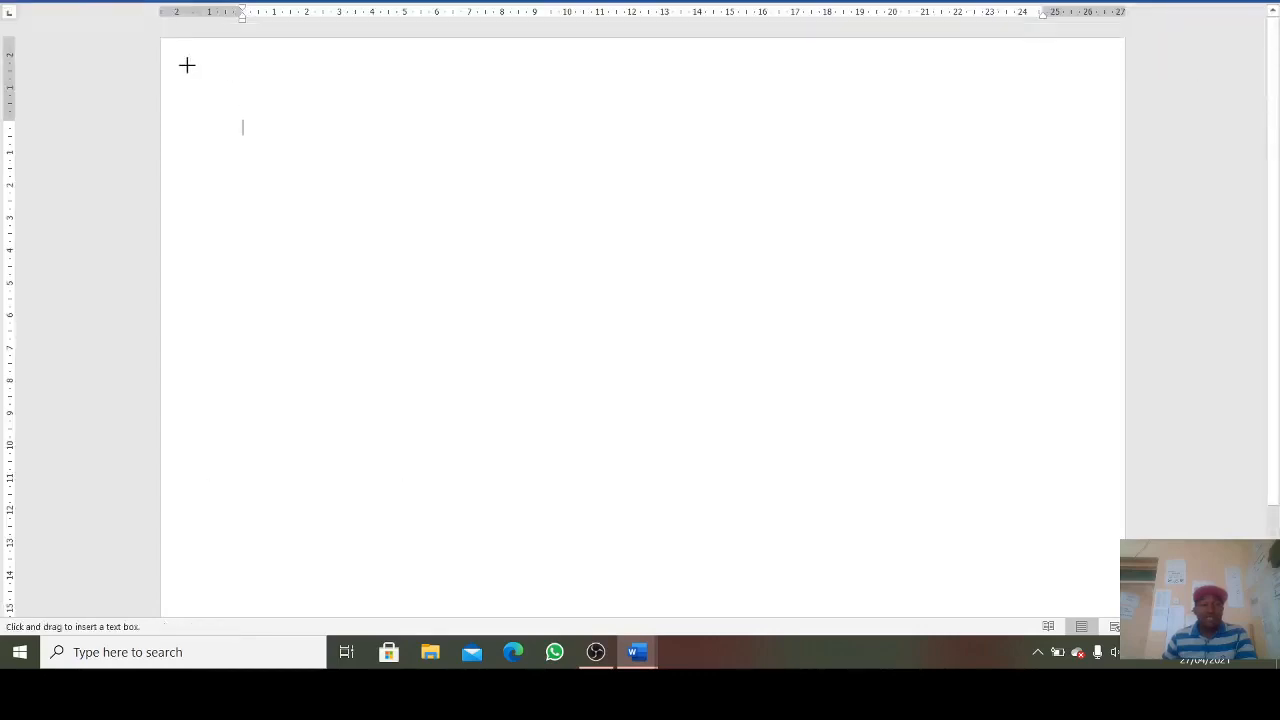
{"action": "left_click_drag", "start_coordinate": [187, 65], "coordinate": [1097, 125]}
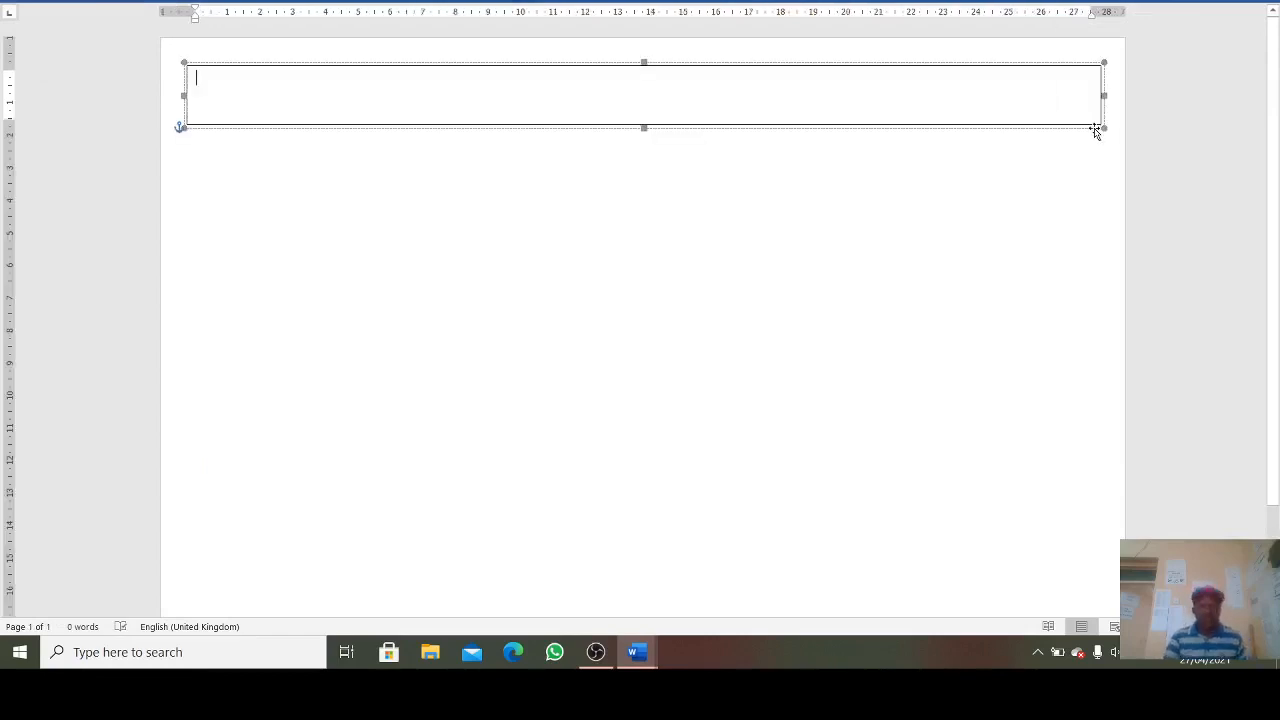
{"action": "key", "text": "ctrl+v"}
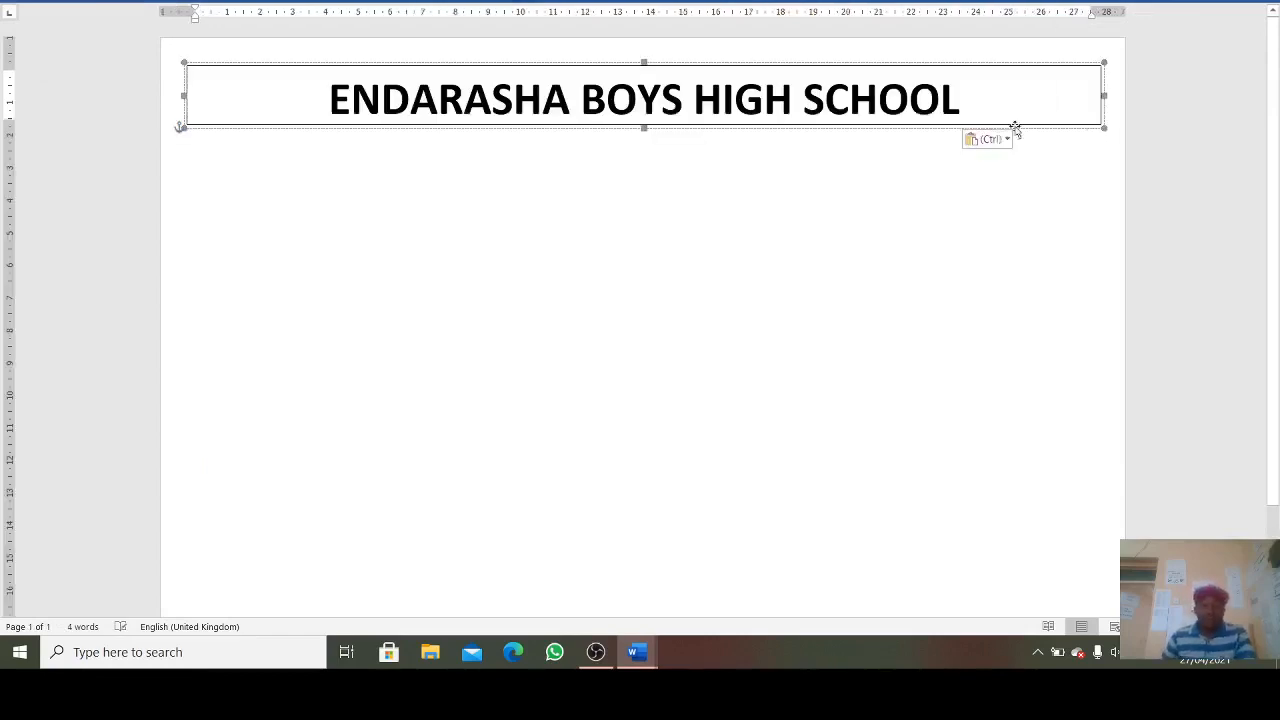
- Set 'ENDARASHA BOYS HIGH SCHOOL' to Times New Roman
{"action": "left_click_drag", "start_coordinate": [983, 97], "coordinate": [328, 97]}
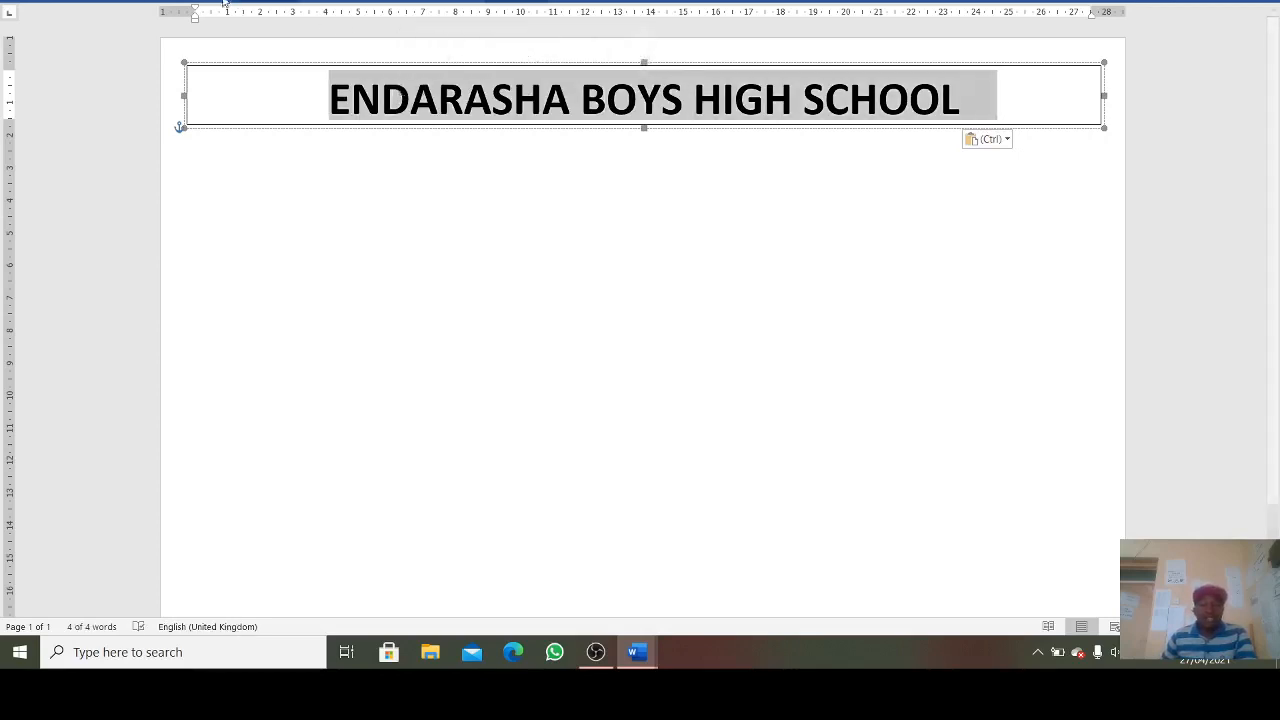
{"action": "left_click", "coordinate": [108, 3]}
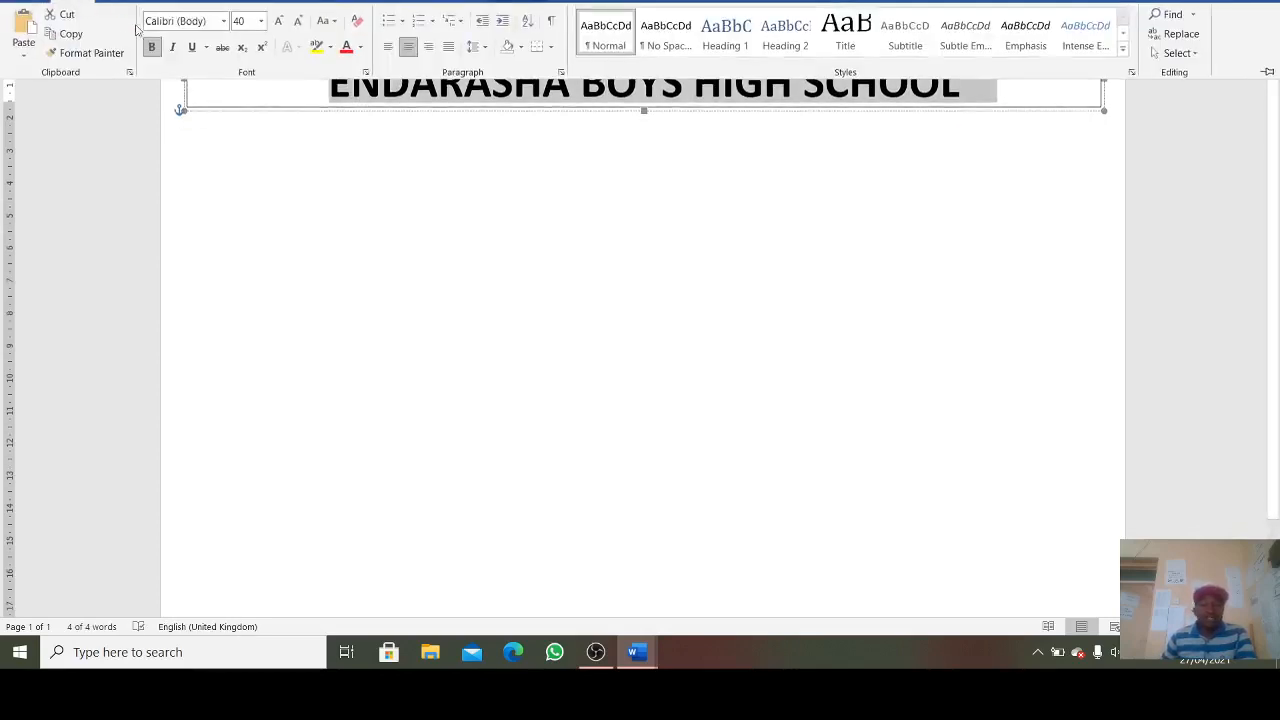
{"action": "left_click", "coordinate": [223, 21]}
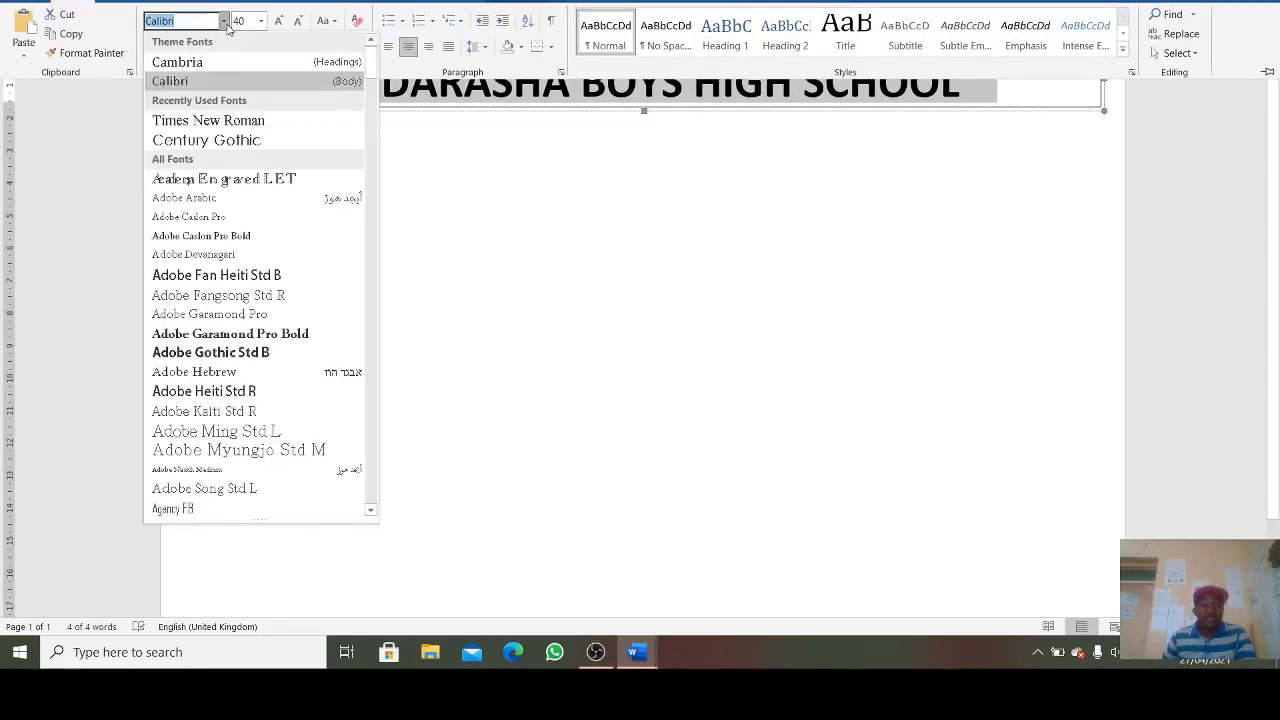
{"action": "left_click", "coordinate": [258, 121]}
{"action": "left_click", "coordinate": [392, 152]}
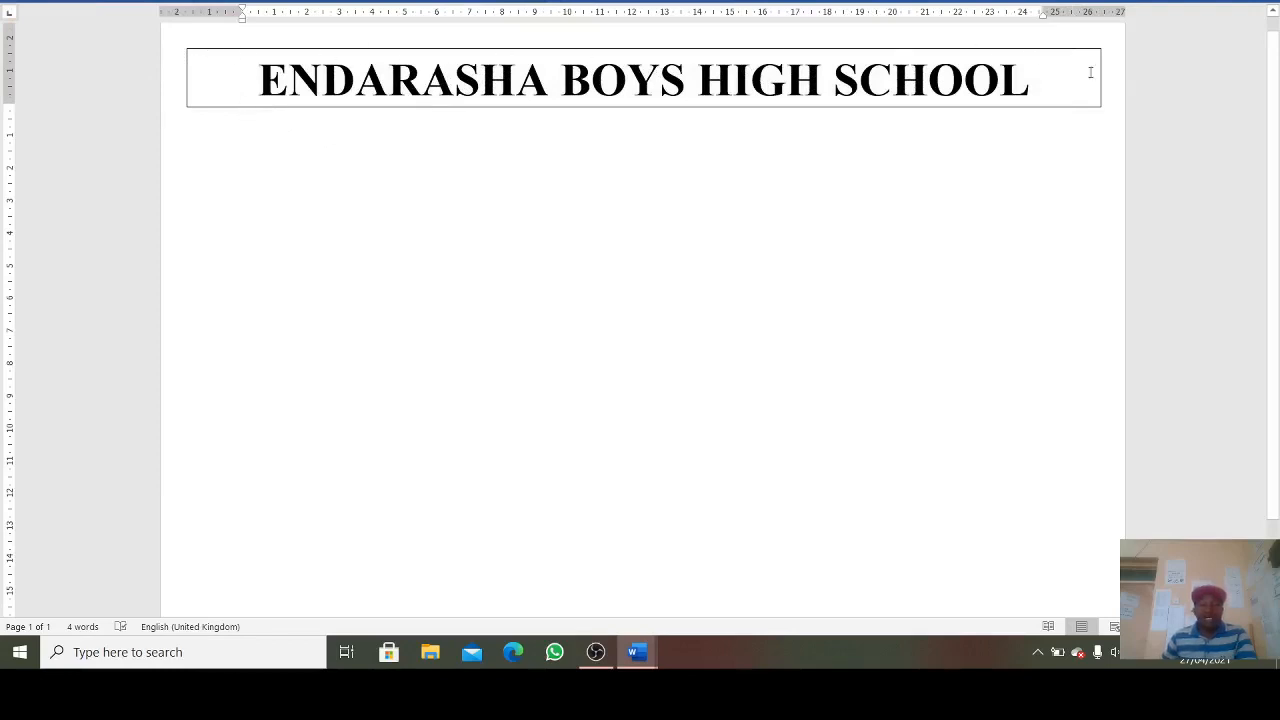
- Give the header text box No Outline
{"action": "left_click", "coordinate": [1077, 108]}
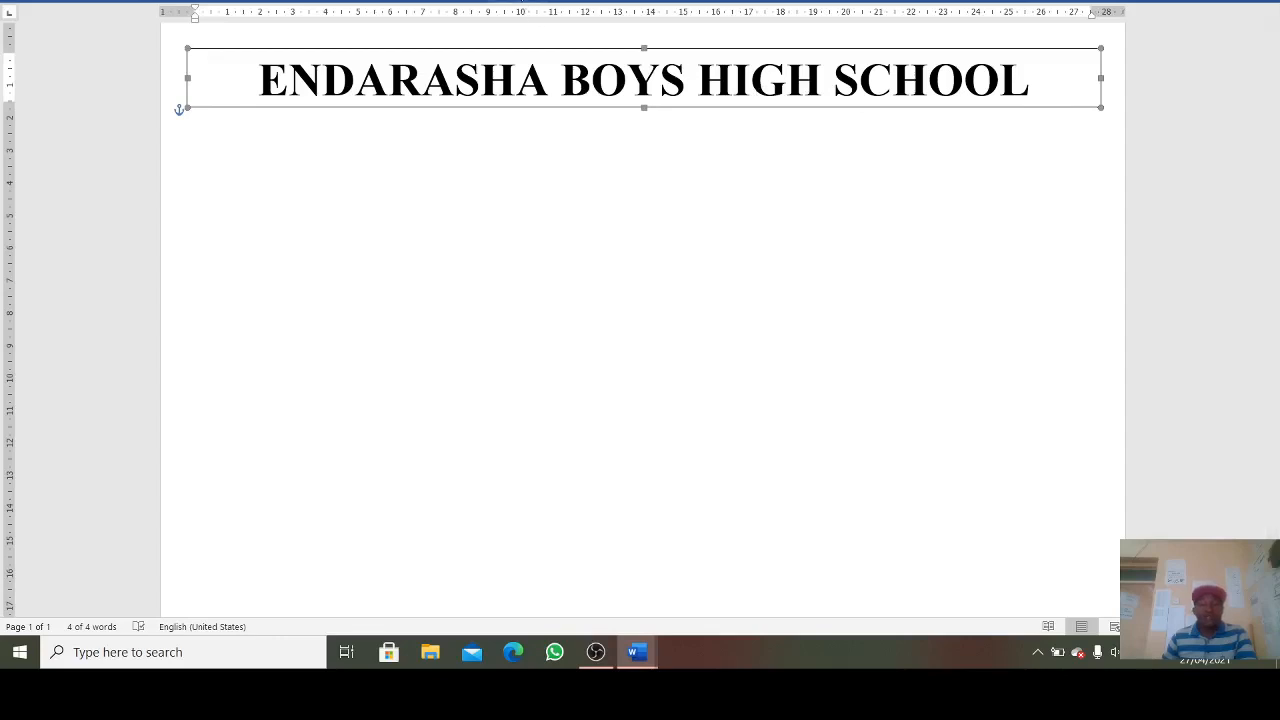
{"action": "left_click", "coordinate": [521, 2]}
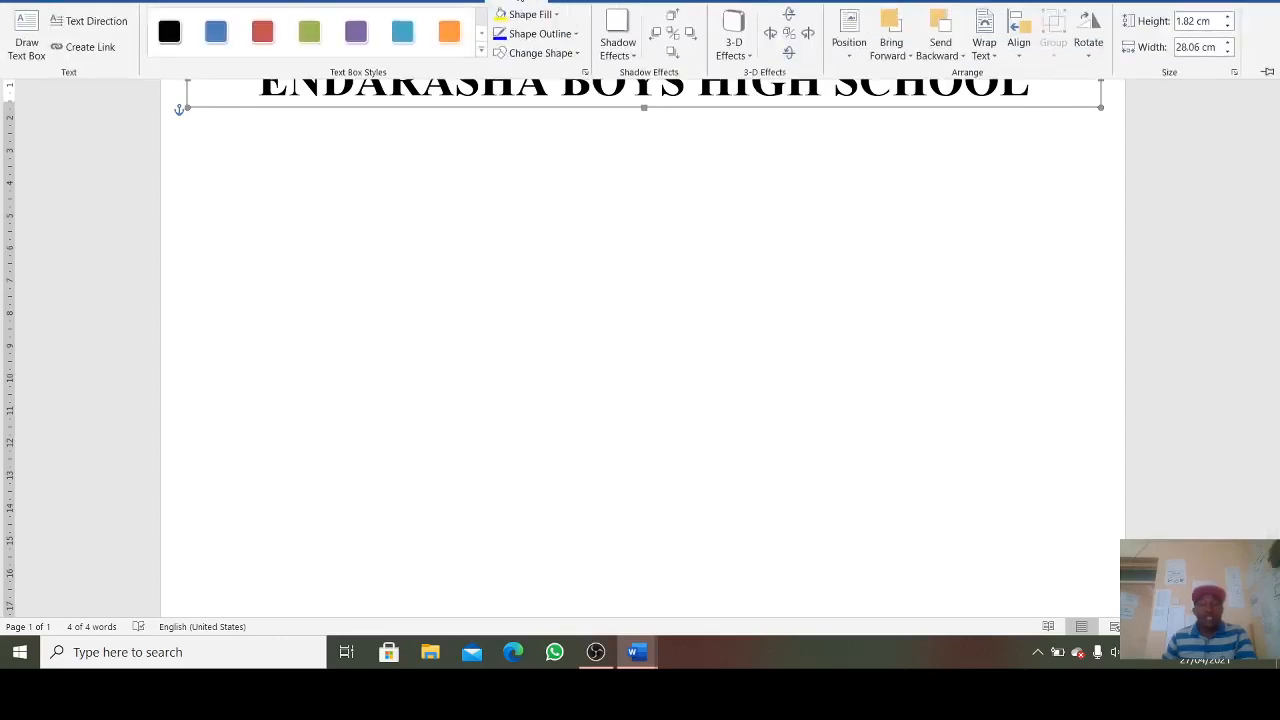
{"action": "left_click", "coordinate": [535, 34]}
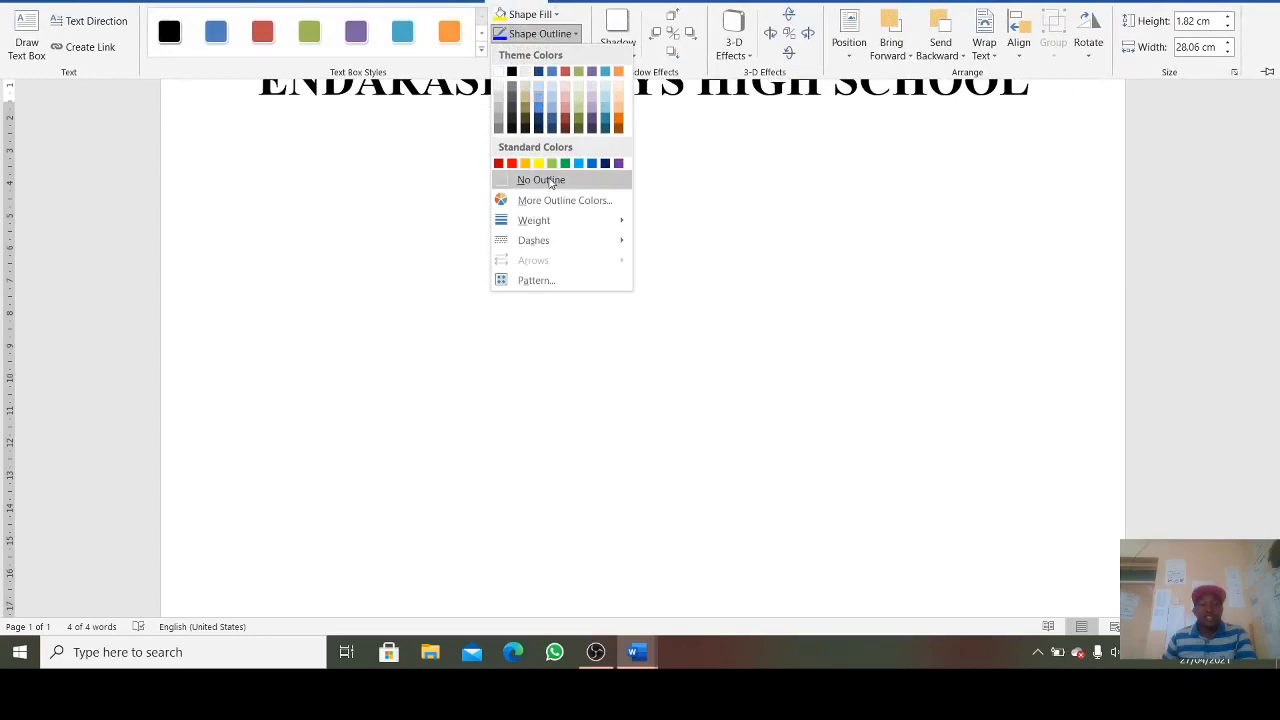
{"action": "left_click", "coordinate": [549, 181]}
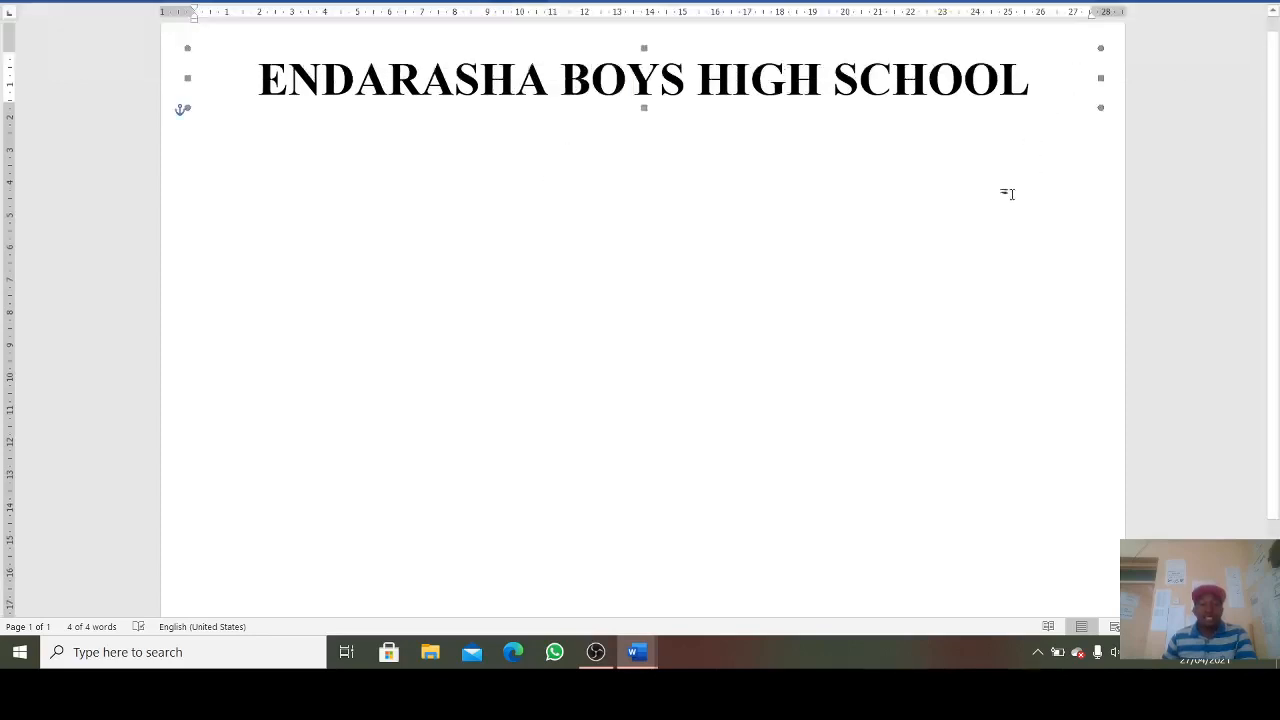
{"action": "left_click", "coordinate": [810, 200]}
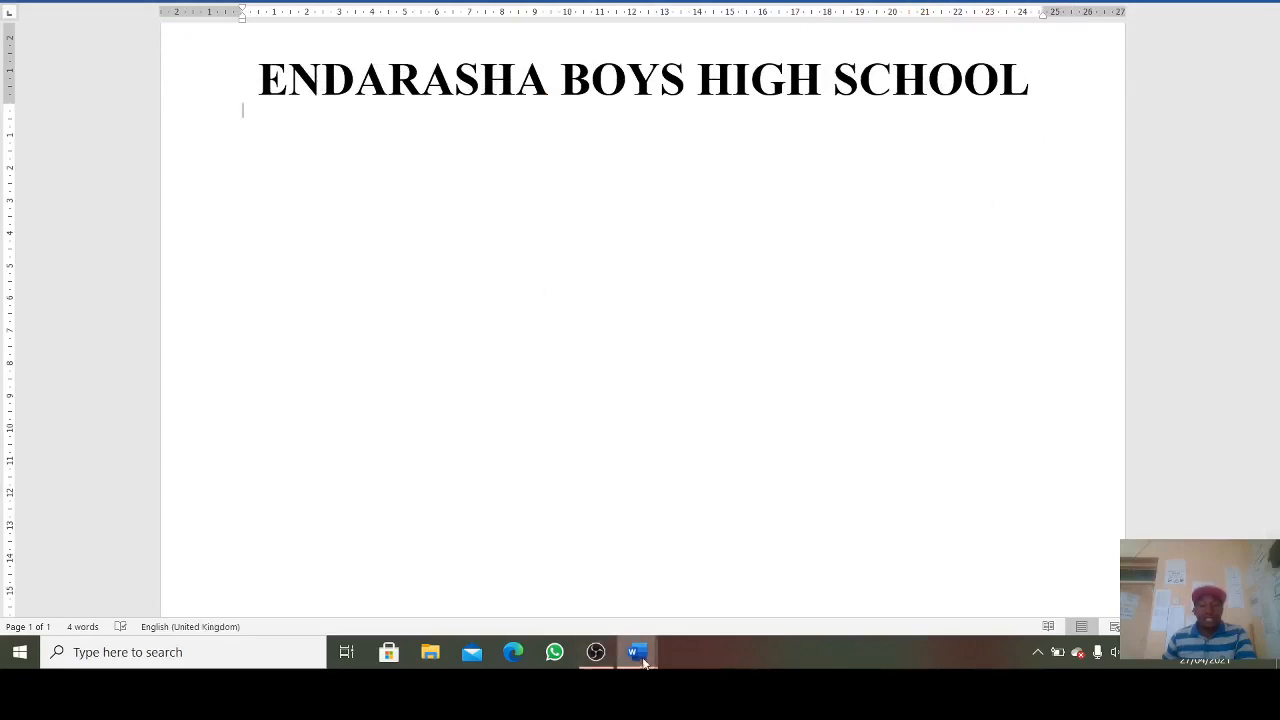
{"action": "mouse_move", "coordinate": [637, 652]}
{"action": "left_click", "coordinate": [548, 575]}
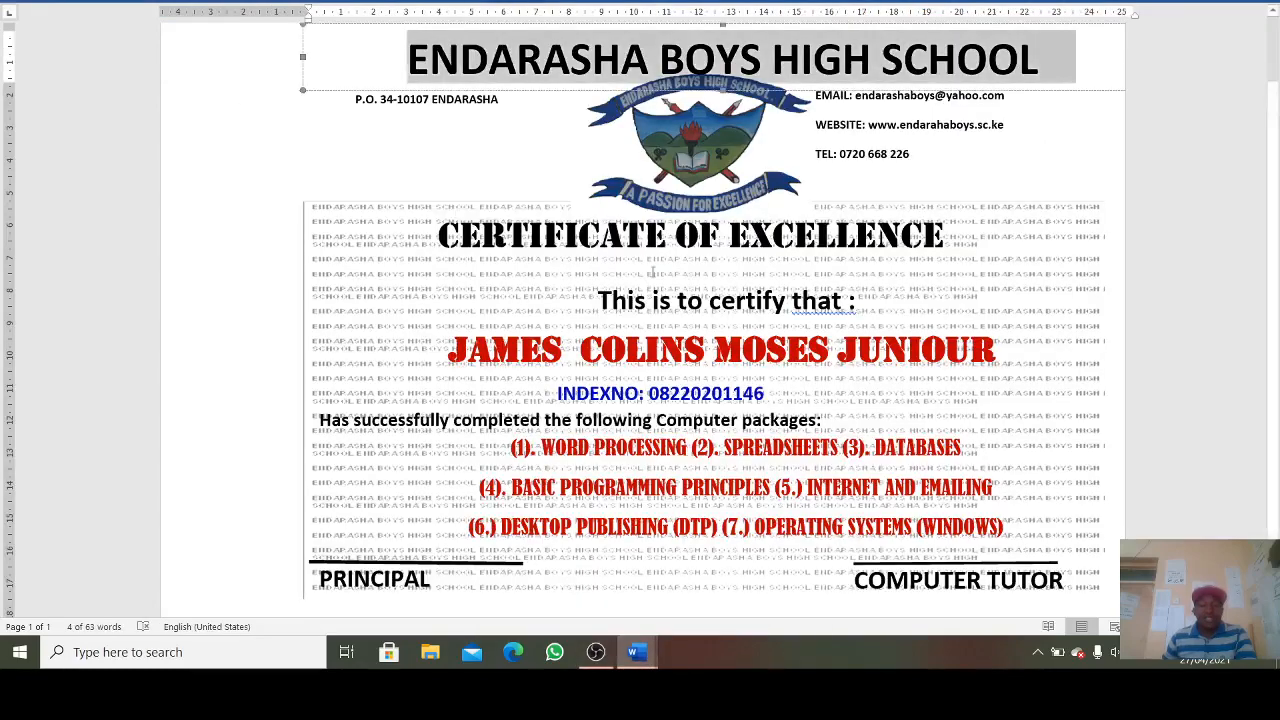
{"action": "left_click", "coordinate": [849, 128]}
{"action": "left_click_drag", "start_coordinate": [925, 151], "coordinate": [787, 95]}
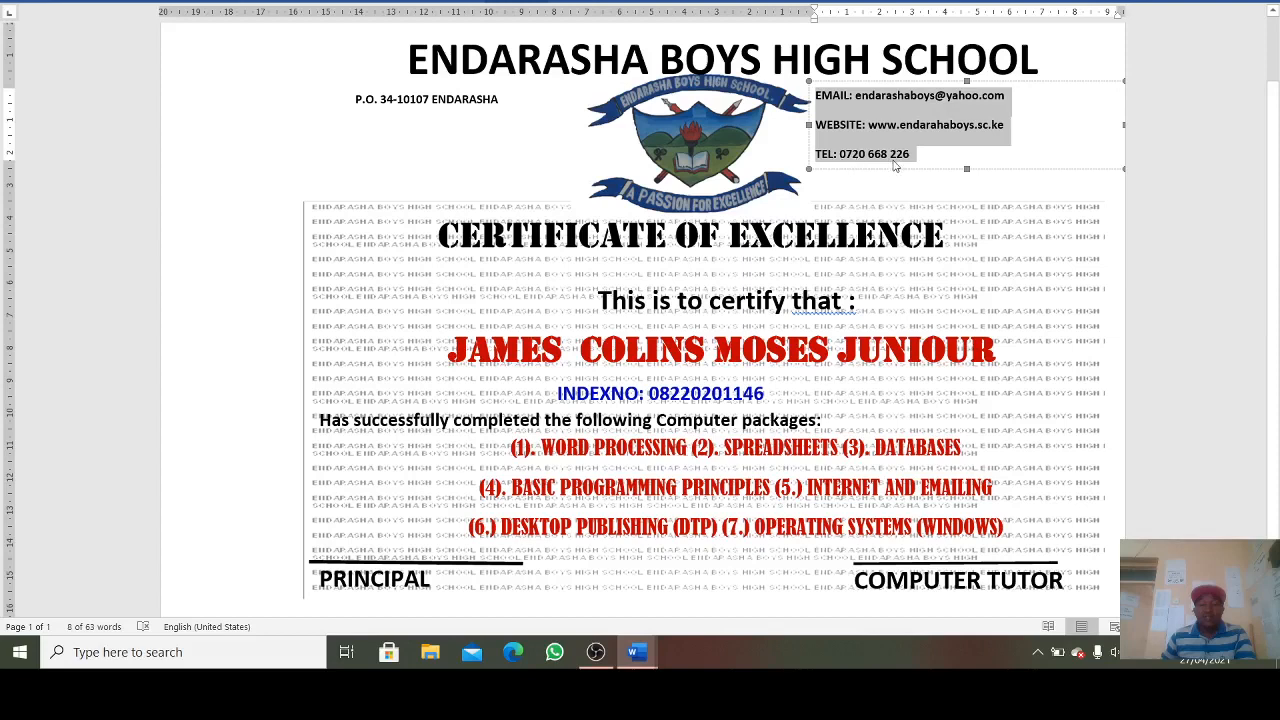
{"action": "left_click", "coordinate": [507, 104]}
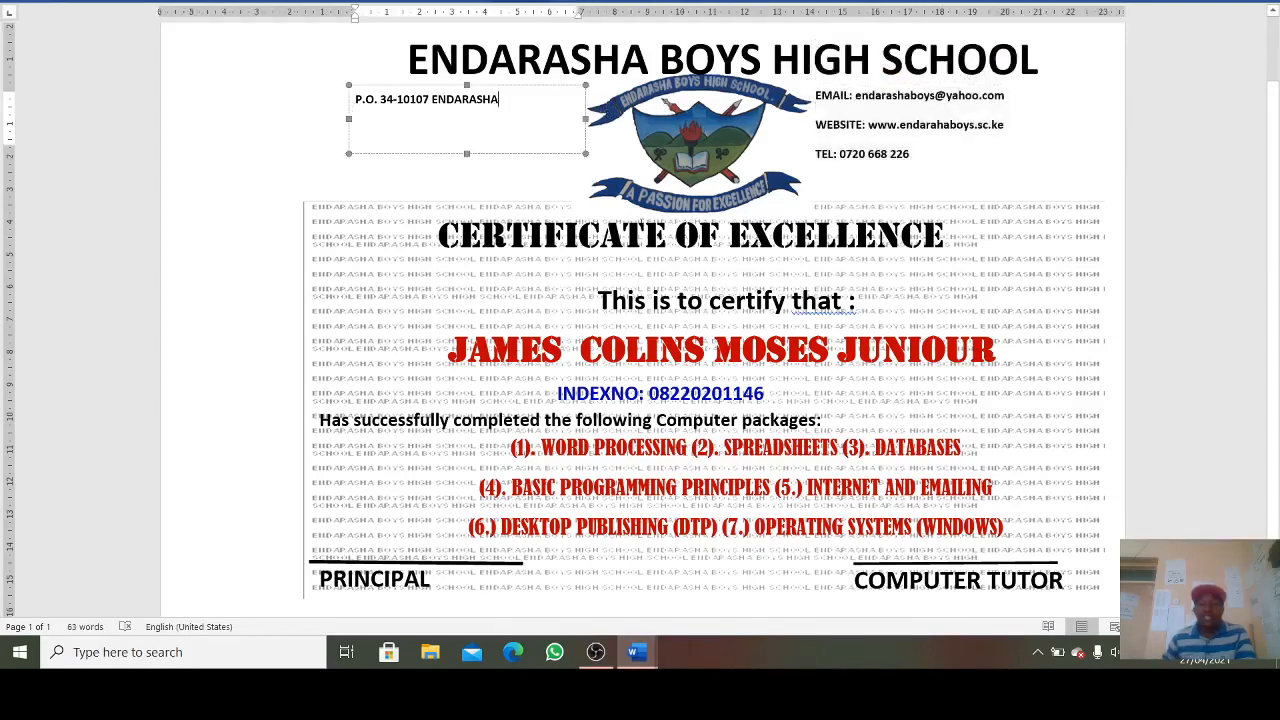
{"action": "mouse_move", "coordinate": [636, 652]}
{"action": "left_click", "coordinate": [709, 600]}
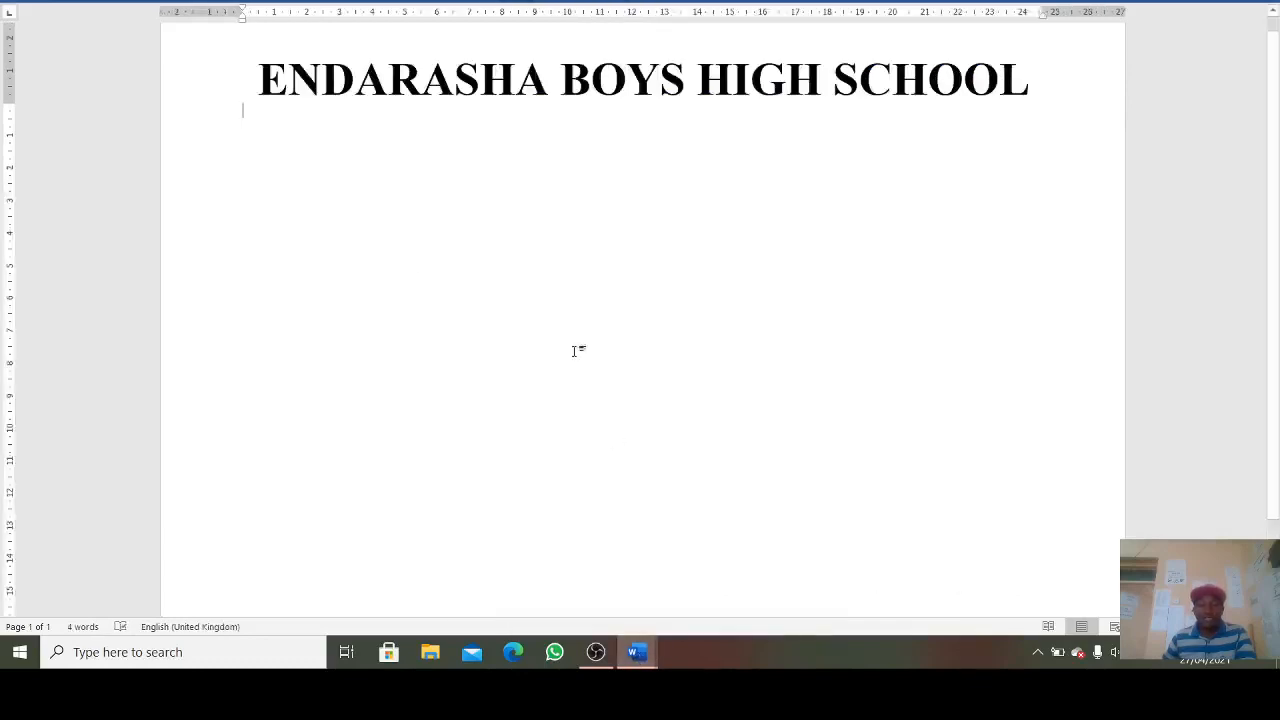
- Draw left and right text boxes under the heading, pasting the contact details into the right one
{"action": "left_click", "coordinate": [128, 5]}
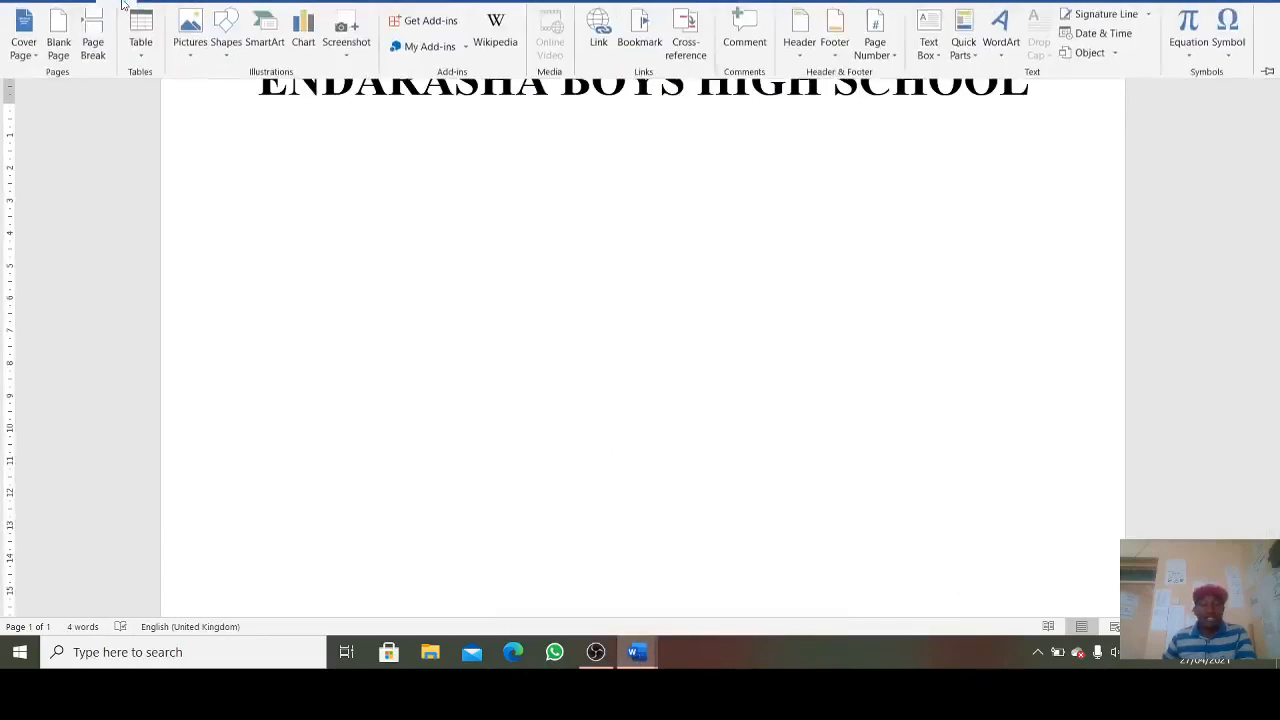
{"action": "left_click", "coordinate": [226, 45]}
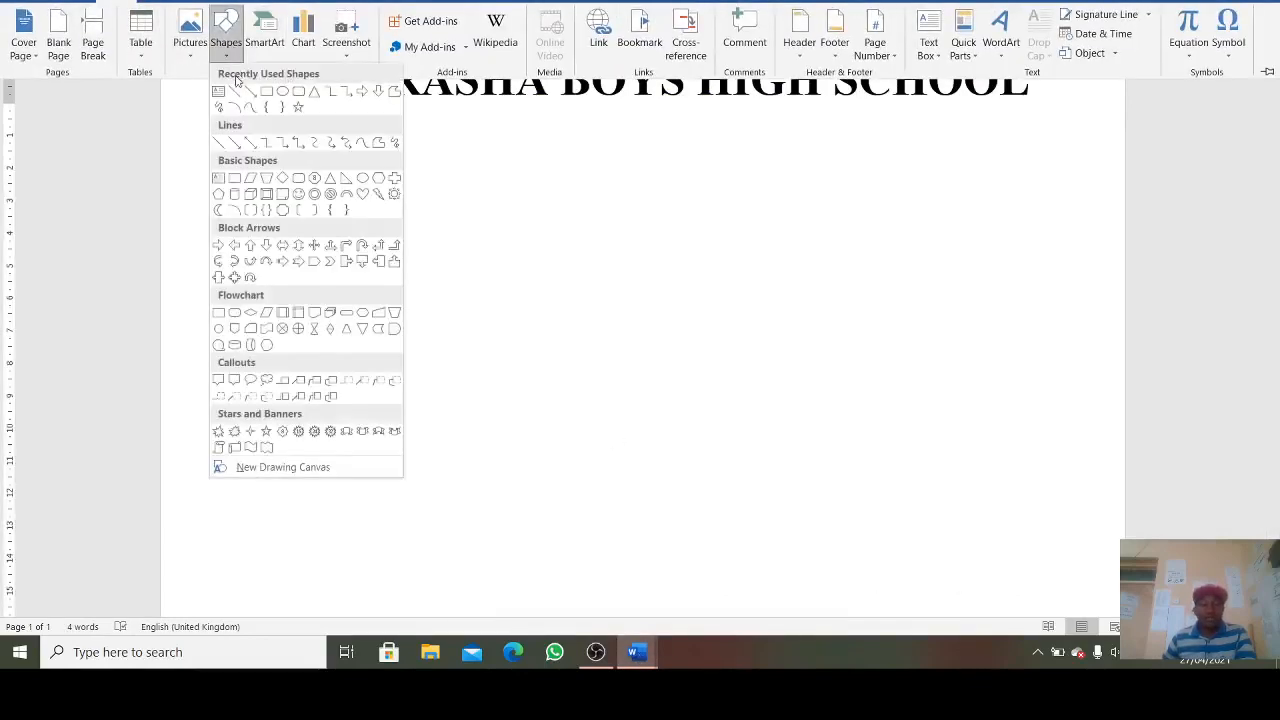
{"action": "left_click", "coordinate": [219, 92]}
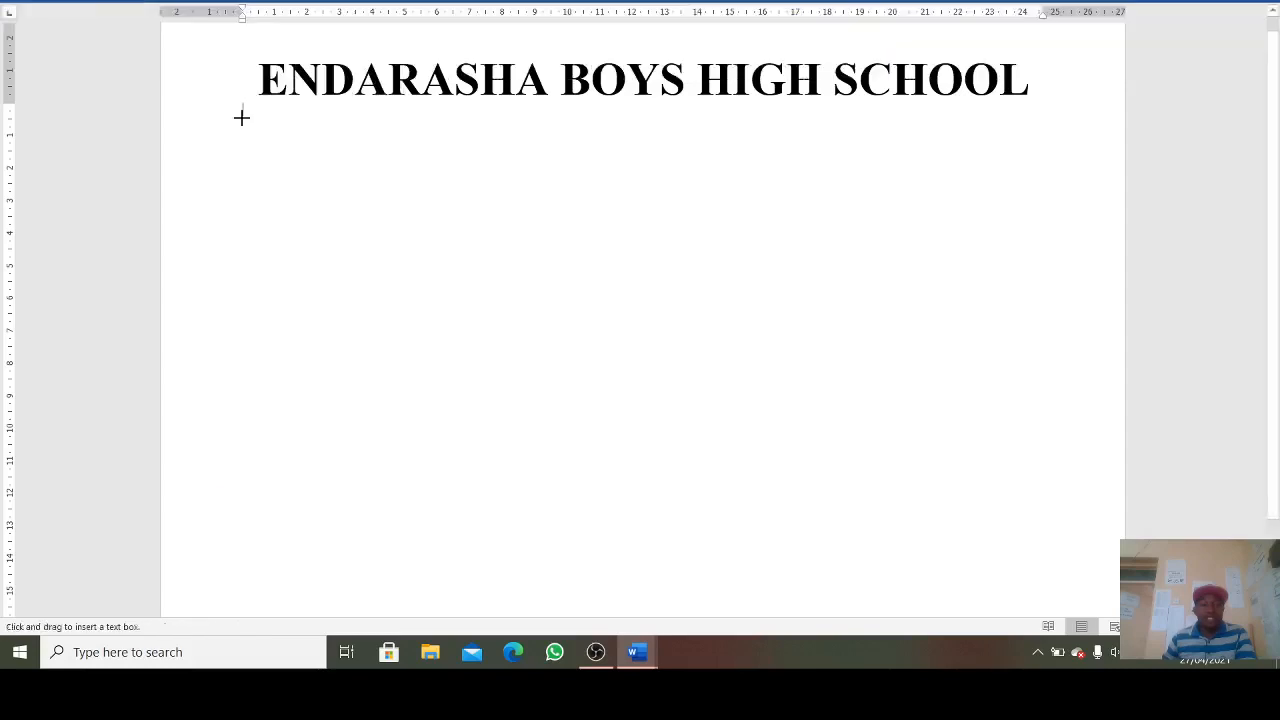
{"action": "left_click_drag", "start_coordinate": [243, 106], "coordinate": [543, 220]}
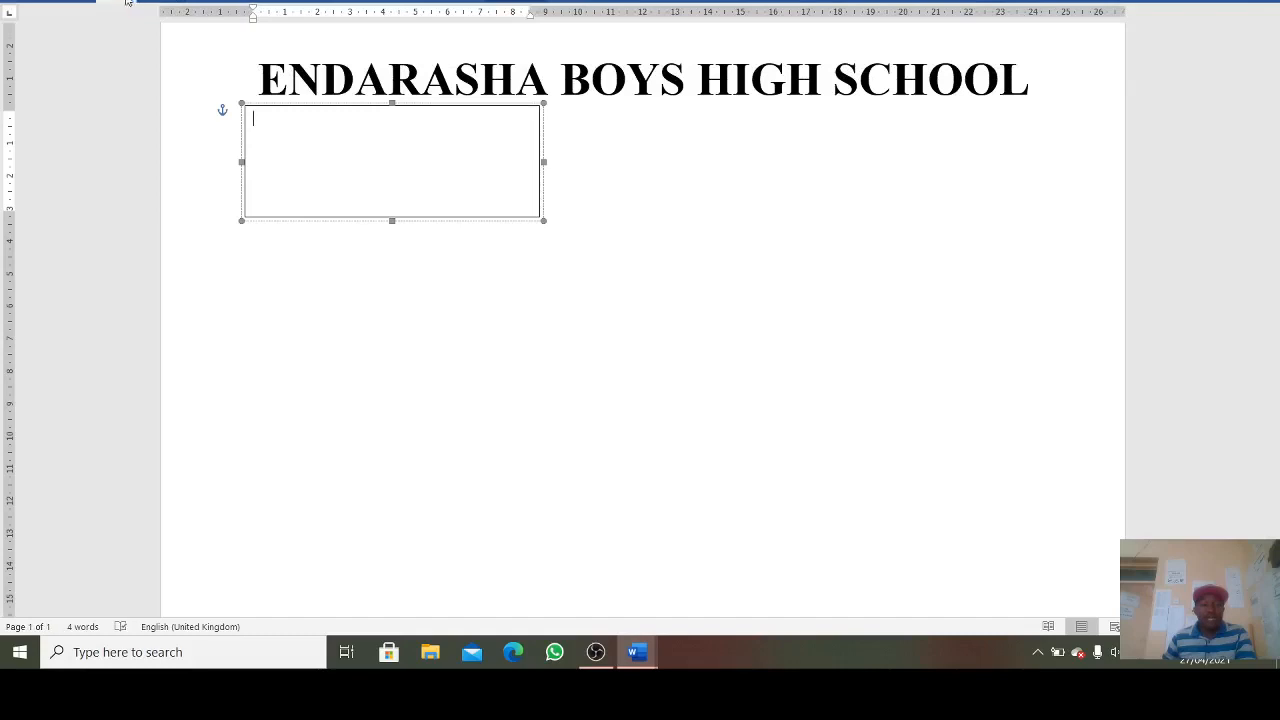
{"action": "left_click", "coordinate": [117, 2]}
{"action": "left_click", "coordinate": [228, 50]}
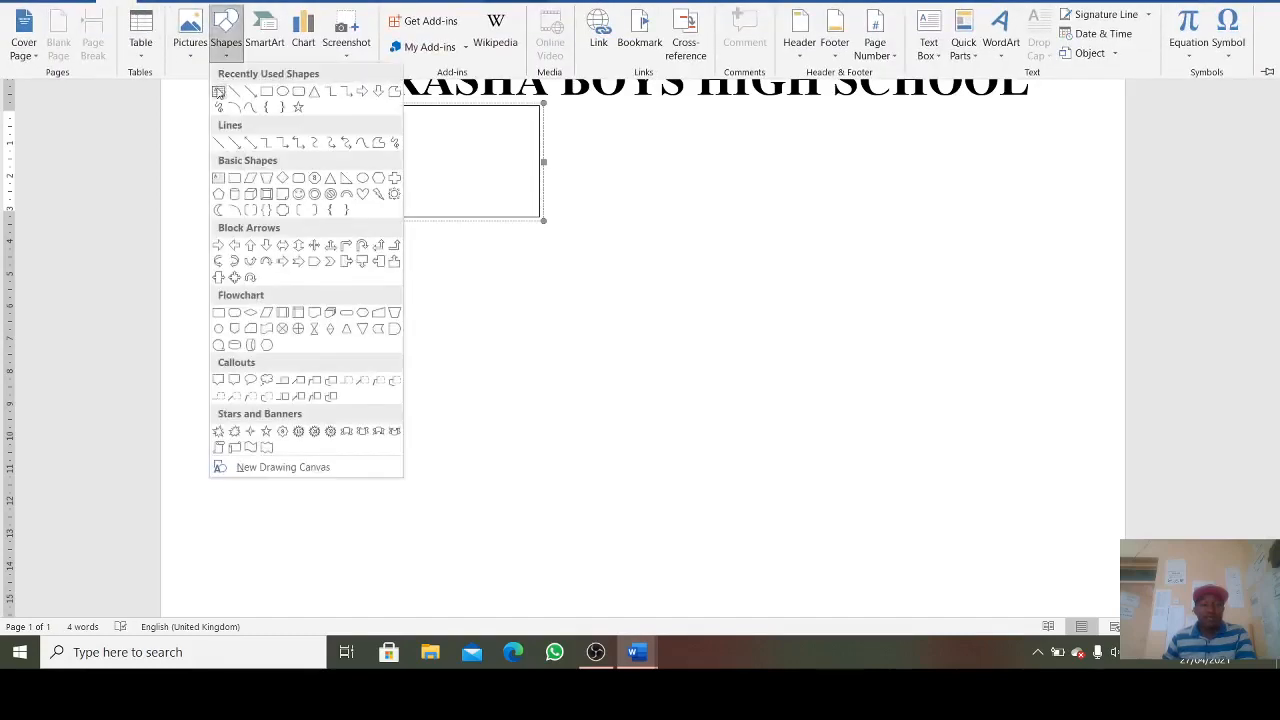
{"action": "left_click", "coordinate": [218, 92]}
{"action": "left_click_drag", "start_coordinate": [845, 107], "coordinate": [1109, 221]}
{"action": "key", "text": "ctrl+v"}
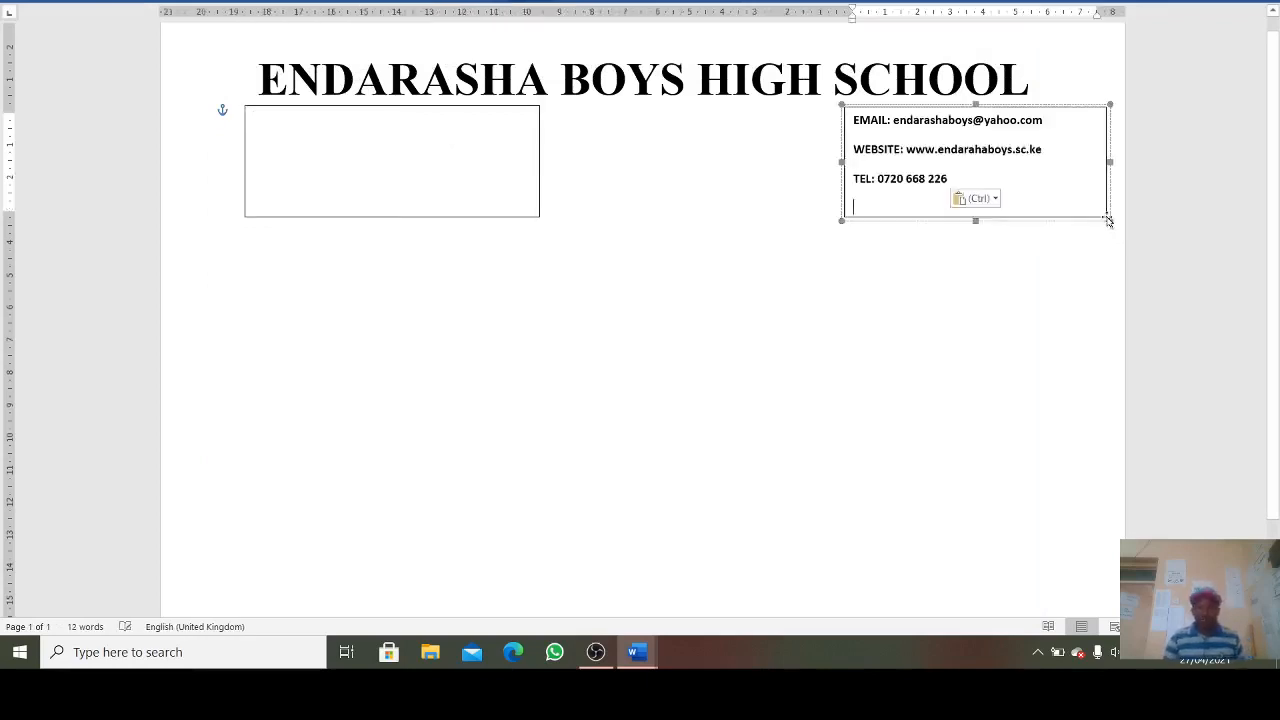
- Set the contact details to Times New Roman and give their box No Outline
{"action": "left_click_drag", "start_coordinate": [950, 178], "coordinate": [851, 116]}
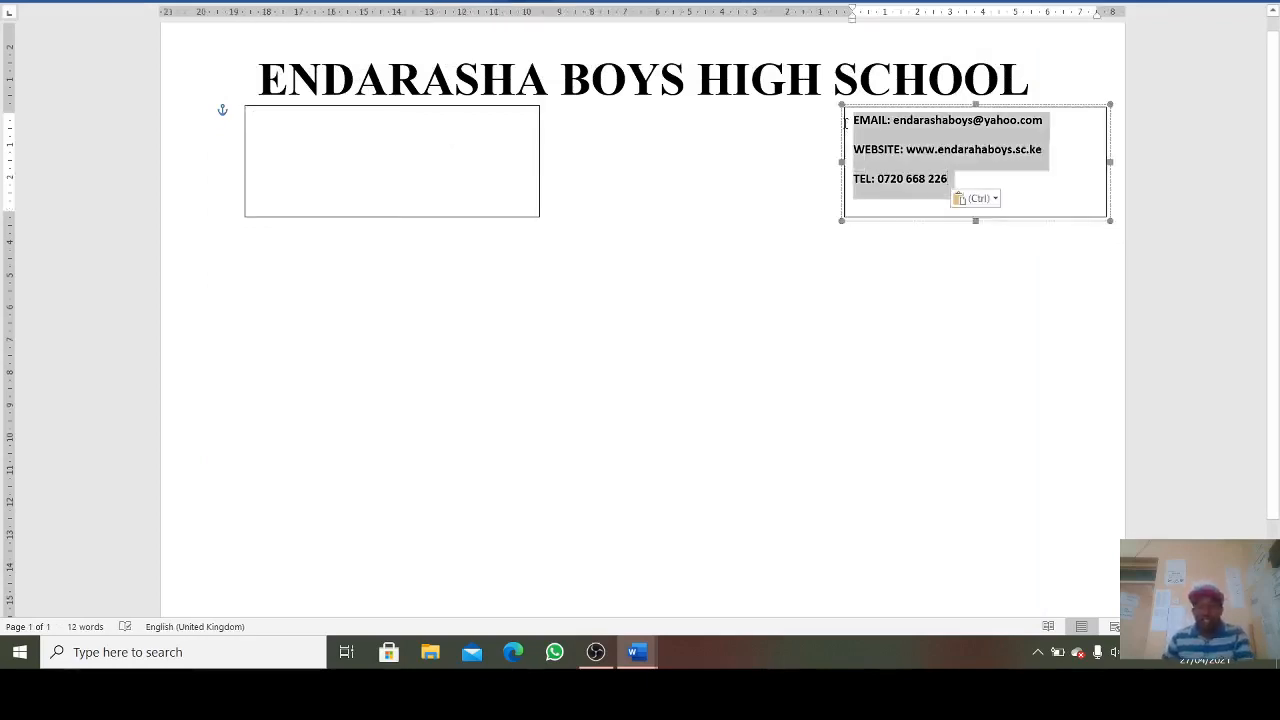
{"action": "left_click", "coordinate": [520, 4]}
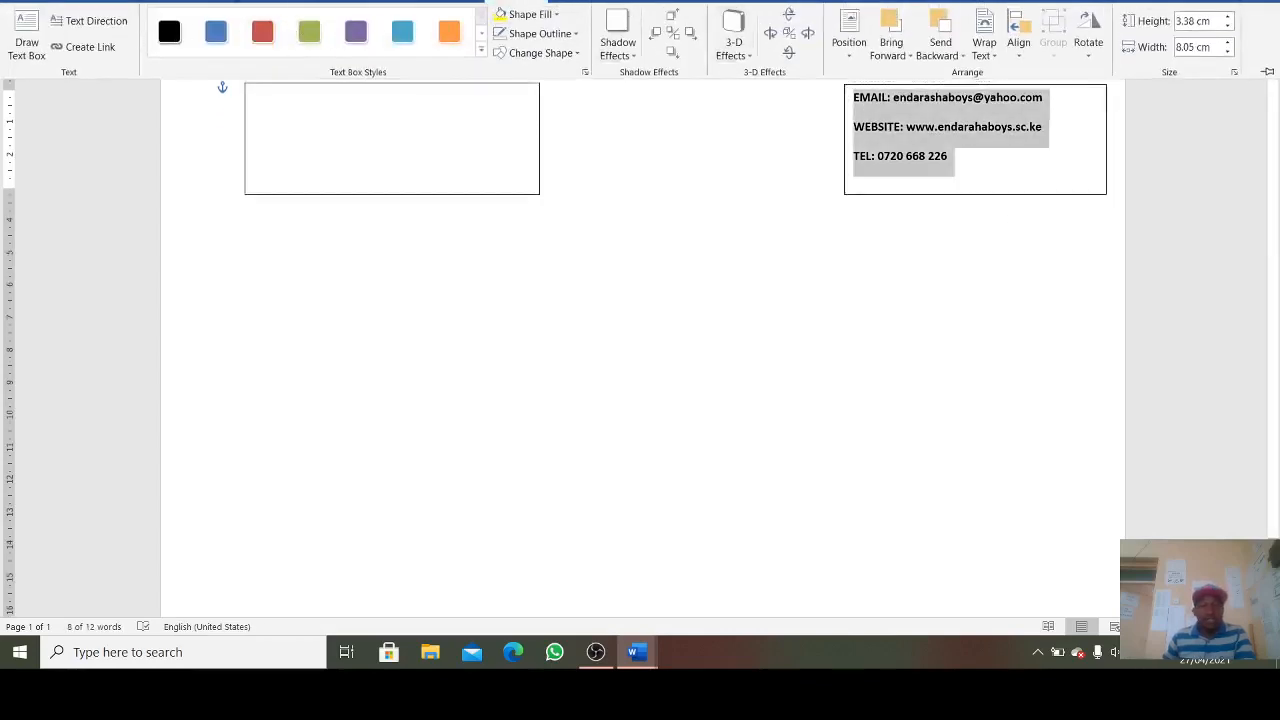
{"action": "left_click", "coordinate": [74, 5]}
{"action": "left_click", "coordinate": [223, 20]}
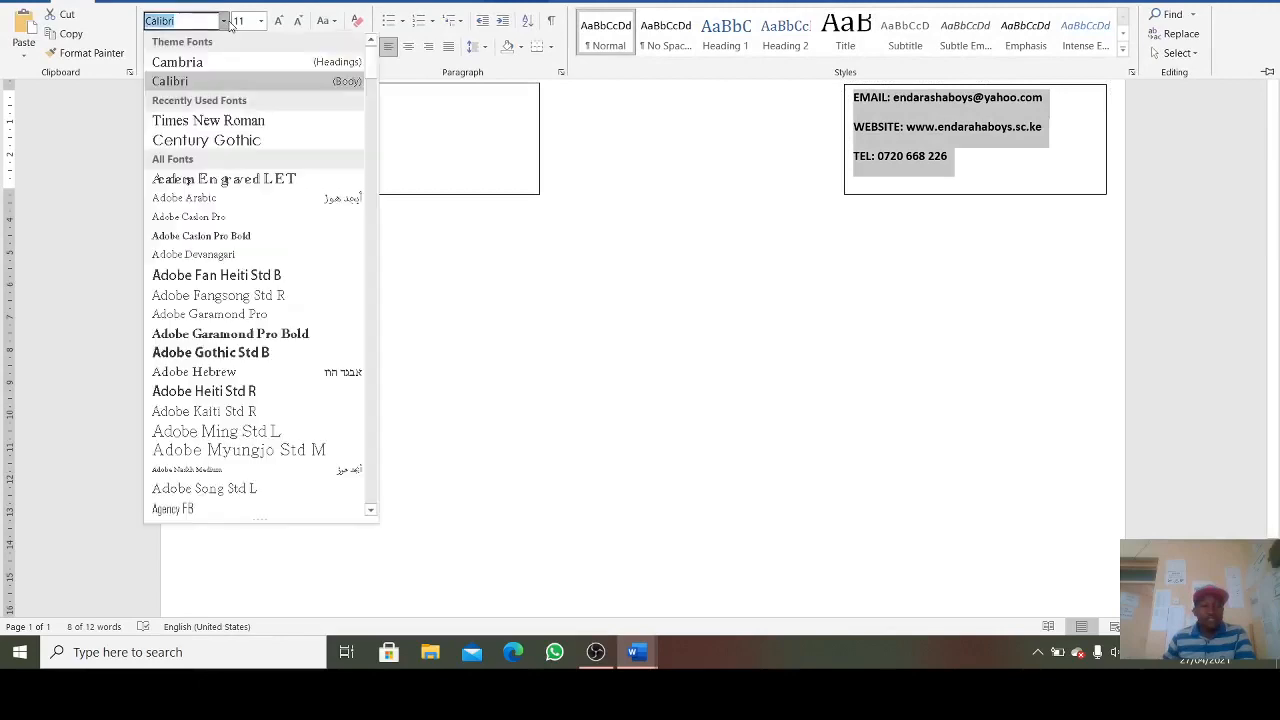
{"action": "left_click", "coordinate": [240, 123]}
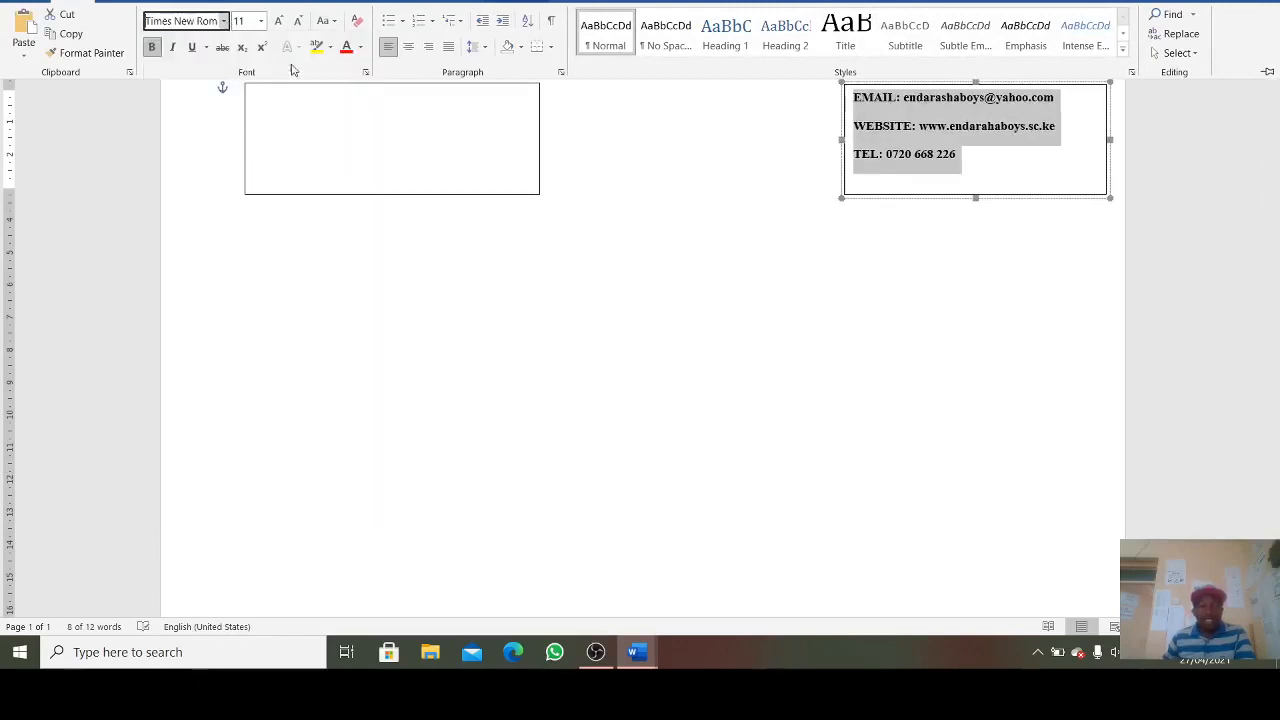
{"action": "left_click", "coordinate": [516, 3]}
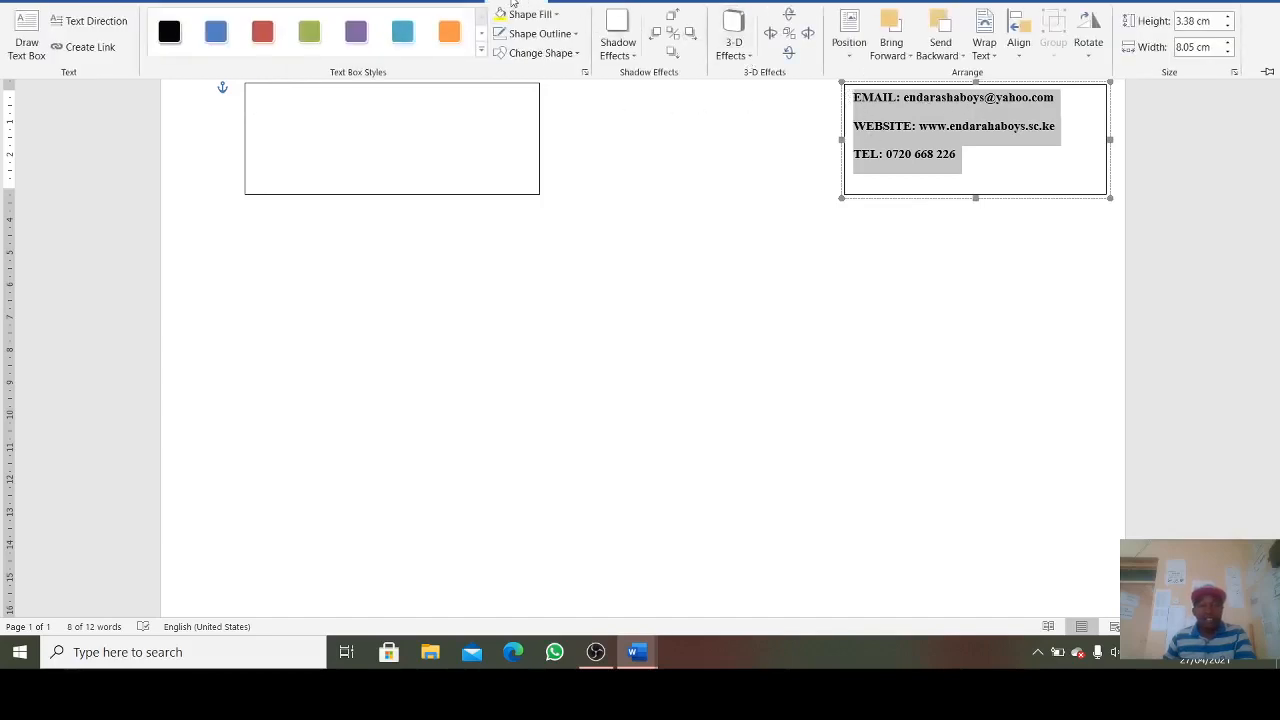
{"action": "left_click", "coordinate": [541, 34]}
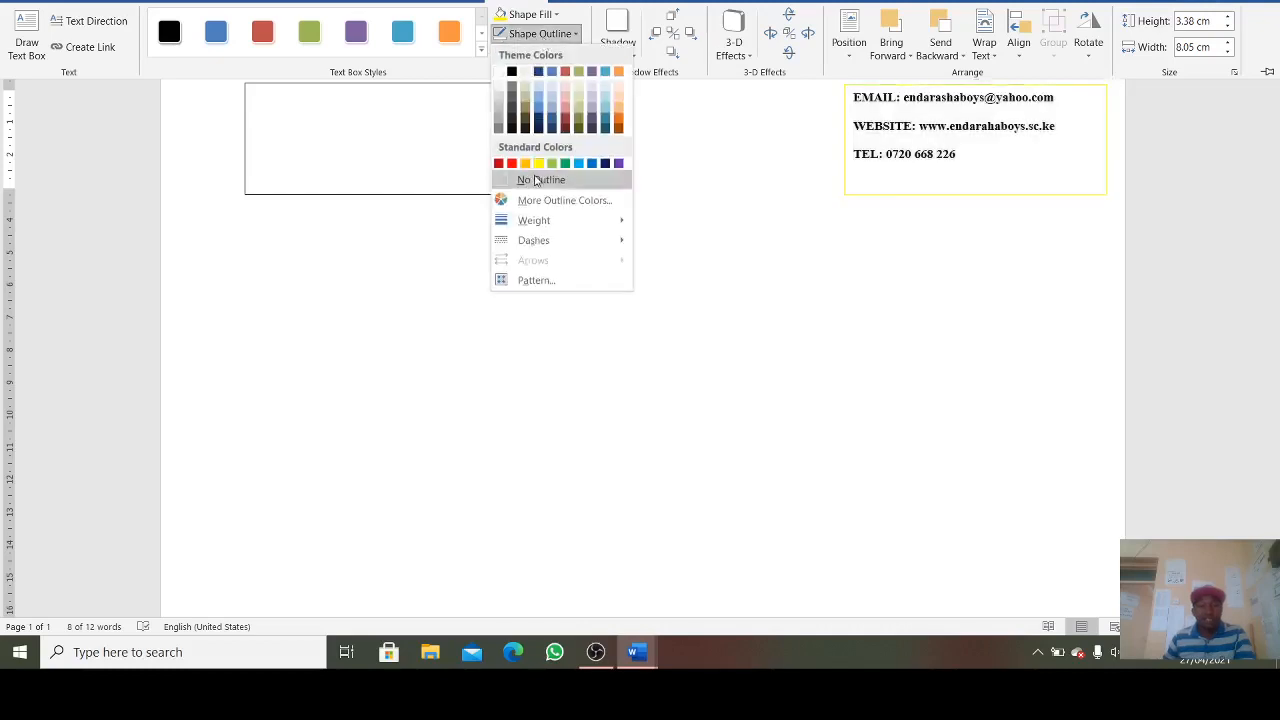
{"action": "left_click", "coordinate": [535, 180]}
{"action": "left_click", "coordinate": [728, 234]}
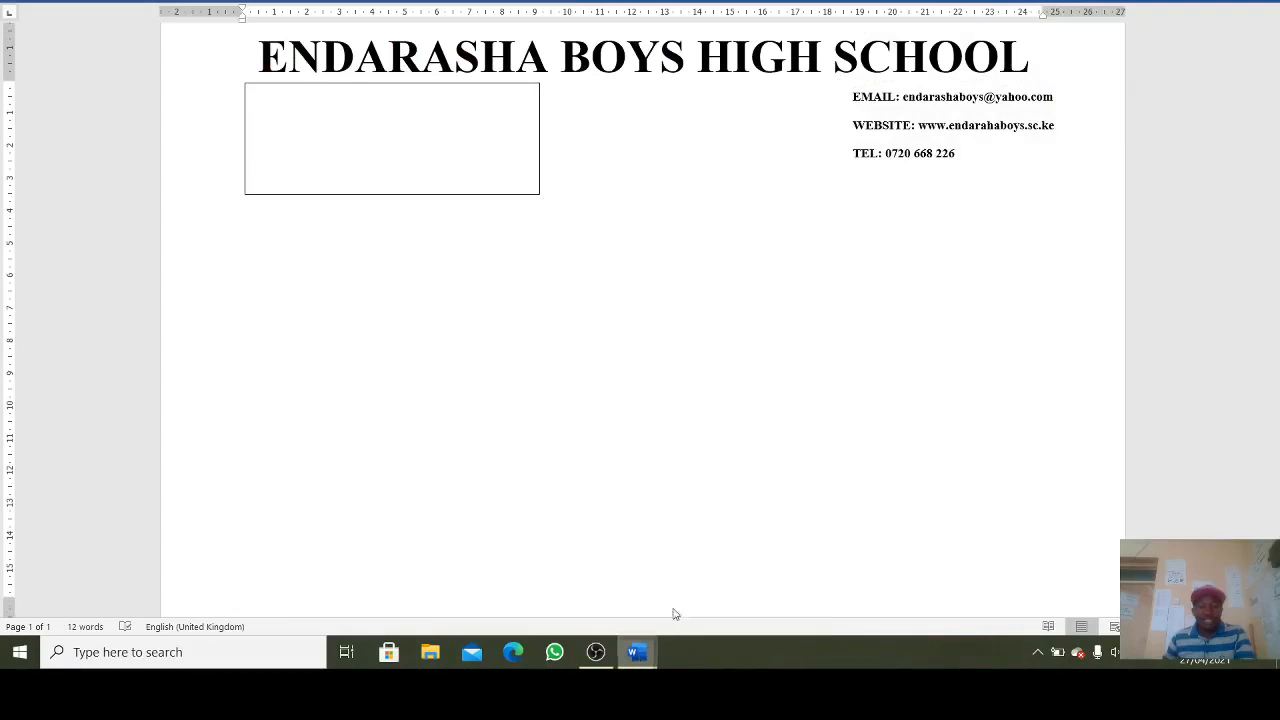
- Copy the postal address from the finished certificate into the left text box
{"action": "mouse_move", "coordinate": [634, 650]}
{"action": "left_click", "coordinate": [547, 572]}
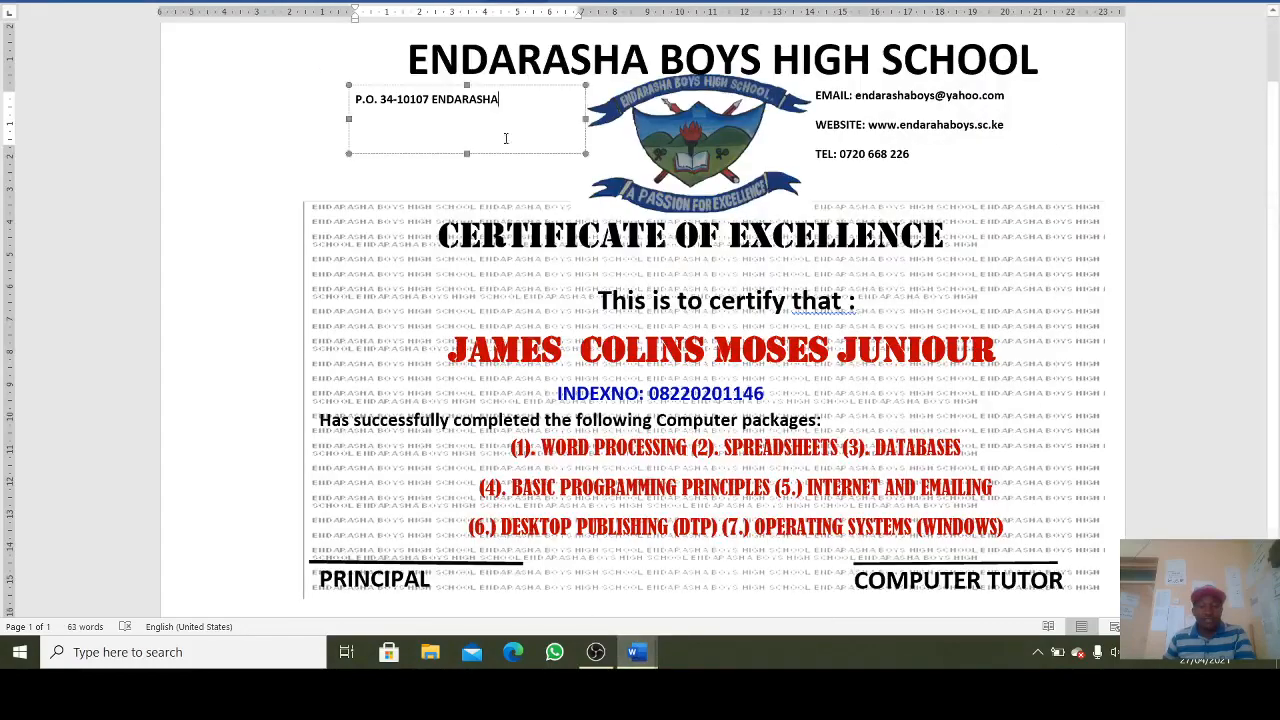
{"action": "left_click_drag", "start_coordinate": [502, 100], "coordinate": [298, 90]}
{"action": "key", "text": "ctrl+c"}
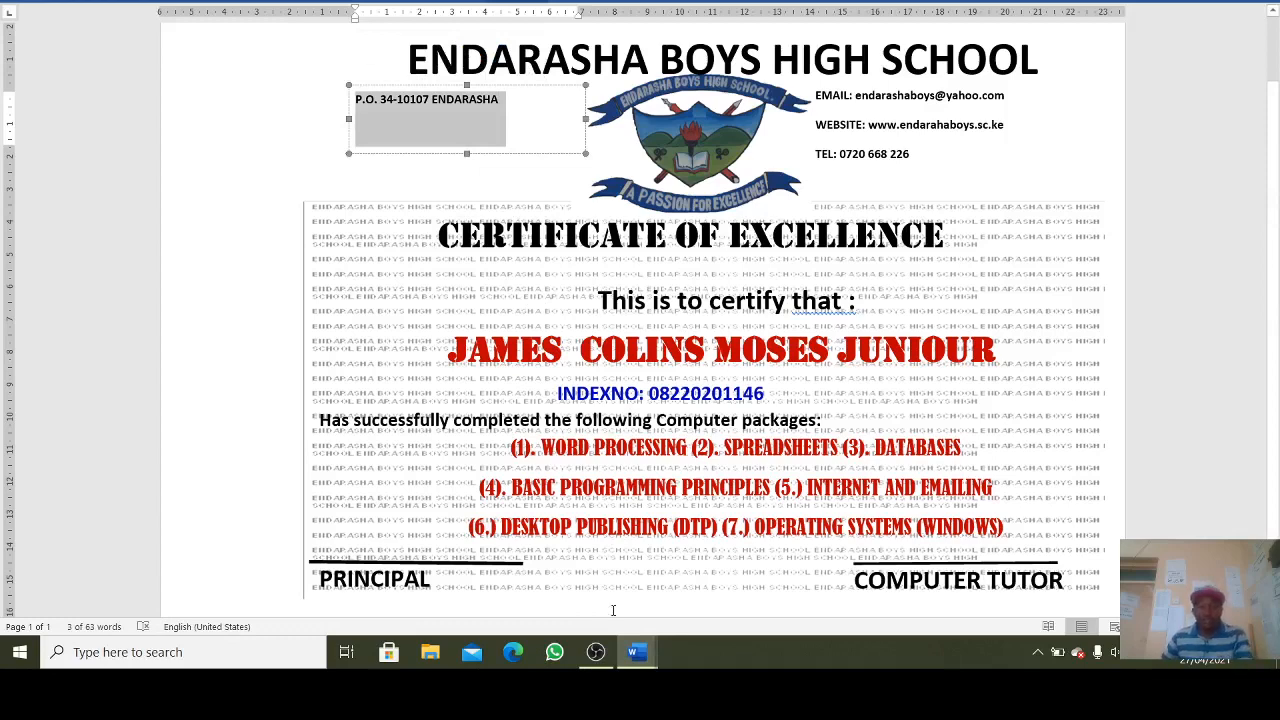
{"action": "left_click", "coordinate": [646, 658]}
{"action": "left_click", "coordinate": [735, 578]}
{"action": "left_click", "coordinate": [352, 135]}
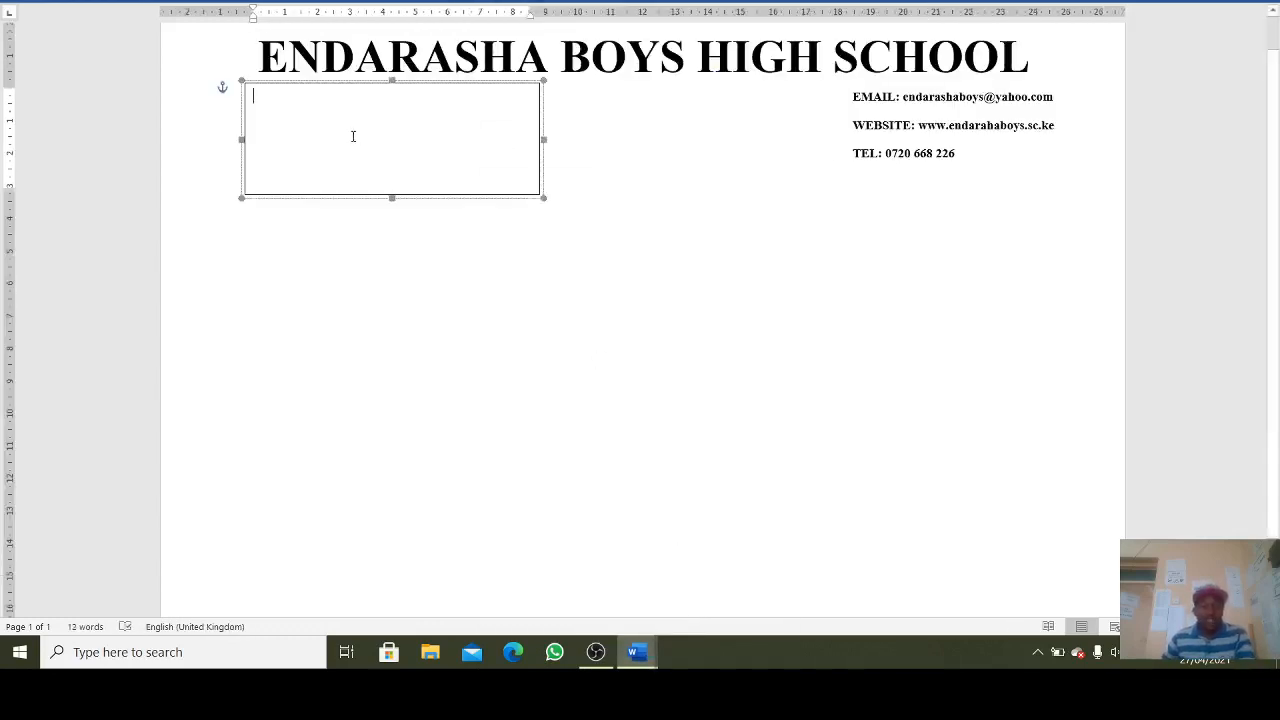
{"action": "key", "text": "ctrl+v"}
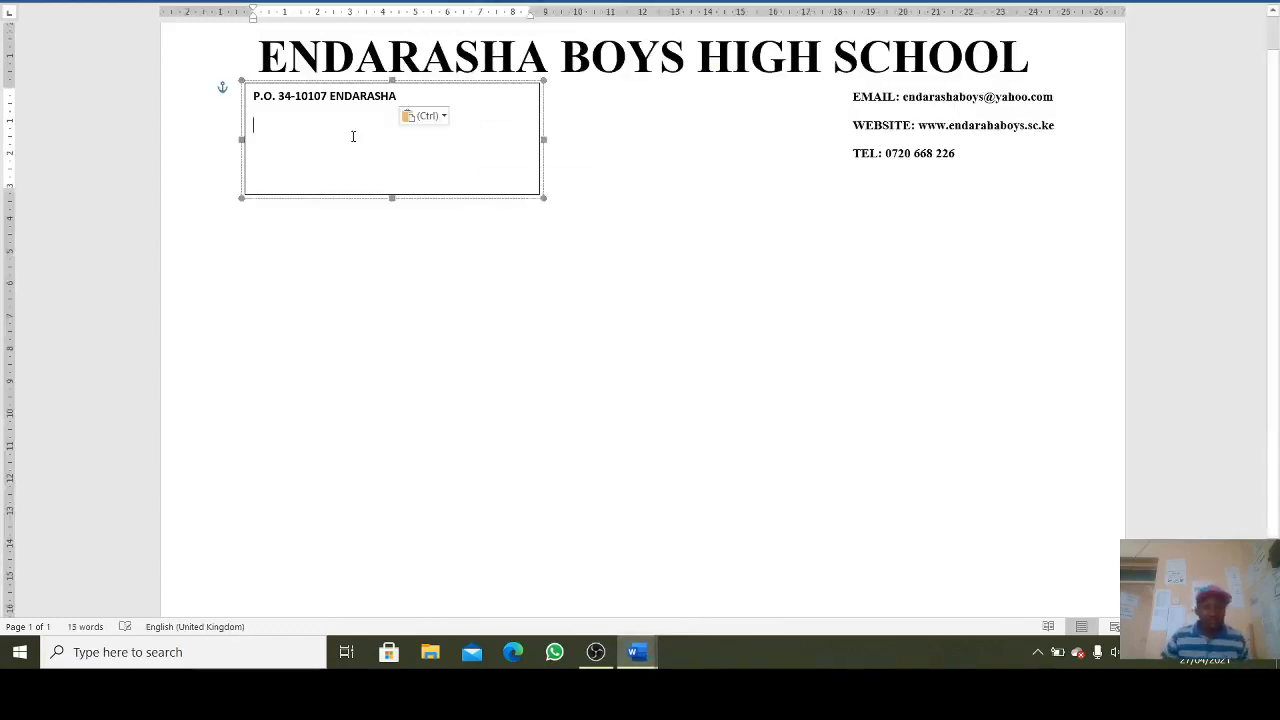
- Set the postal address to Times New Roman and shrink its box to fit
{"action": "left_click_drag", "start_coordinate": [426, 96], "coordinate": [251, 97]}
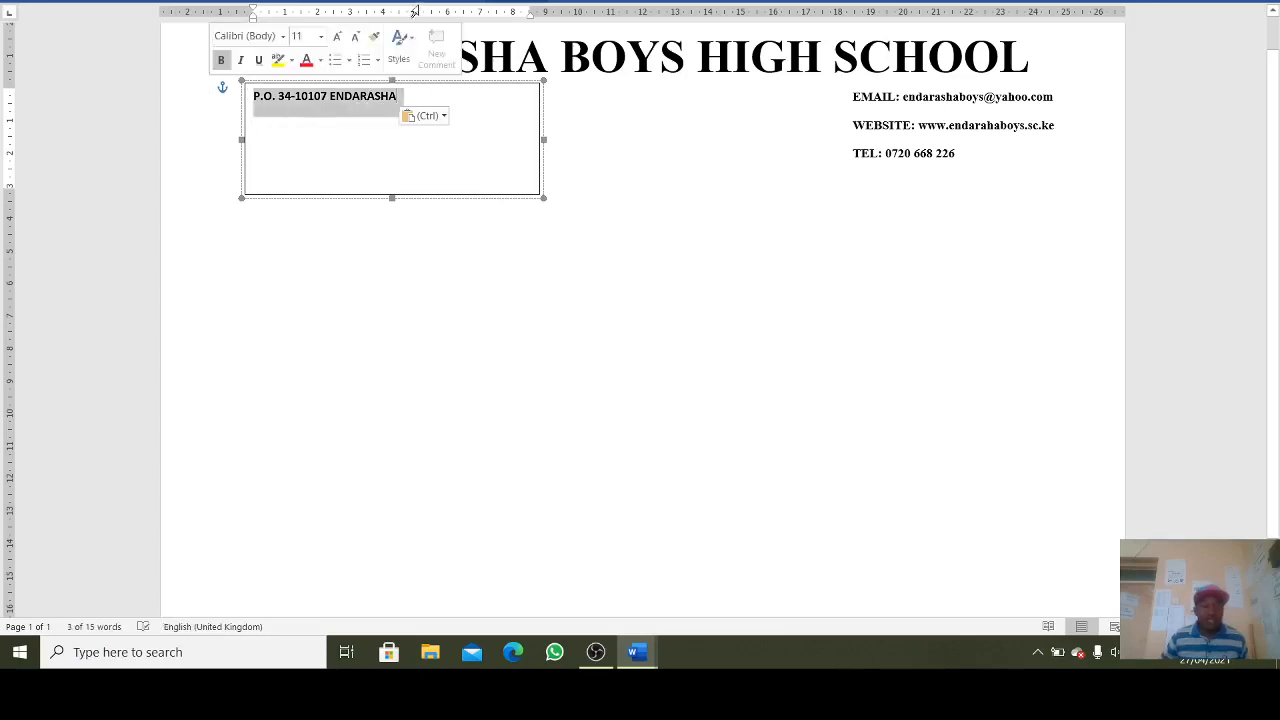
{"action": "left_click", "coordinate": [95, 2]}
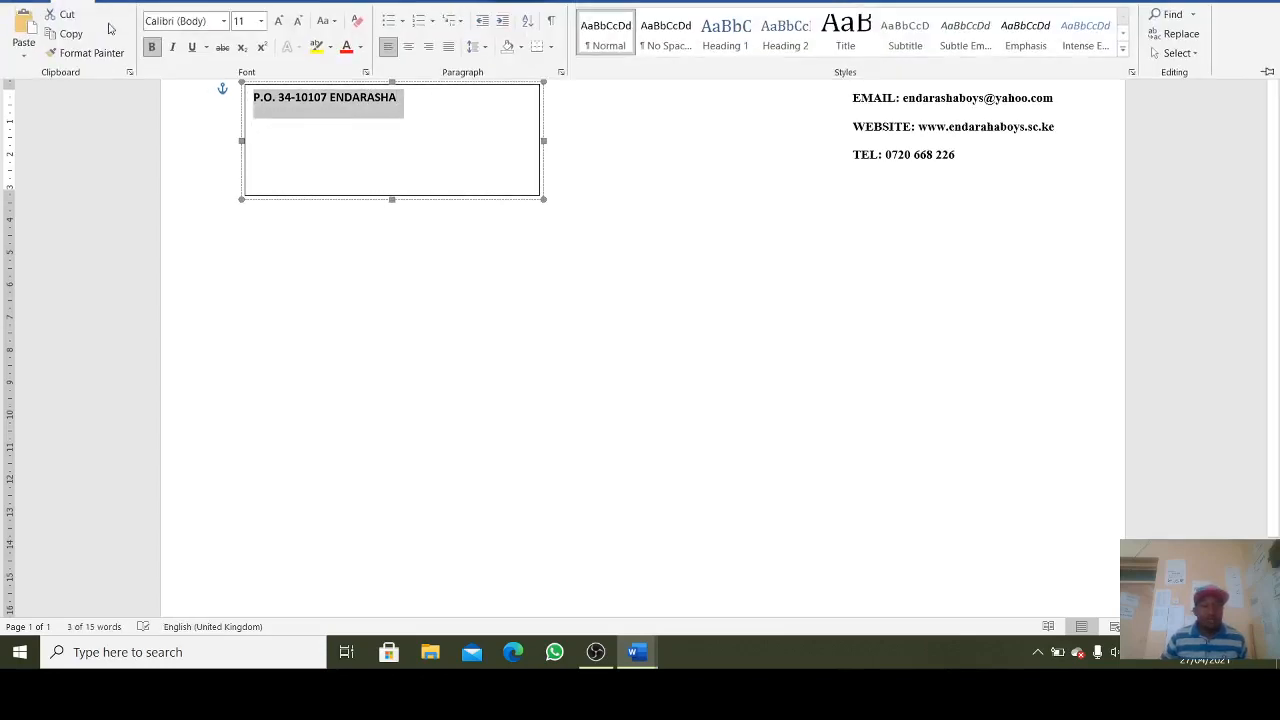
{"action": "left_click", "coordinate": [223, 20]}
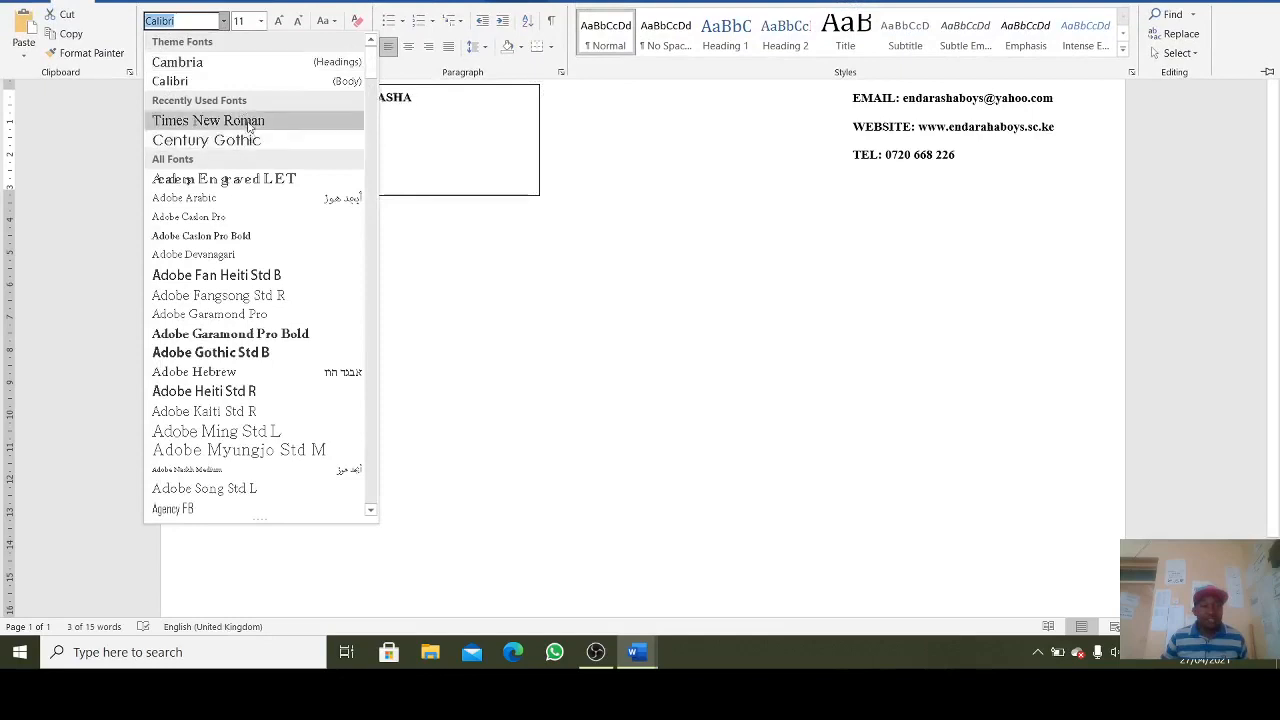
{"action": "left_click", "coordinate": [210, 120]}
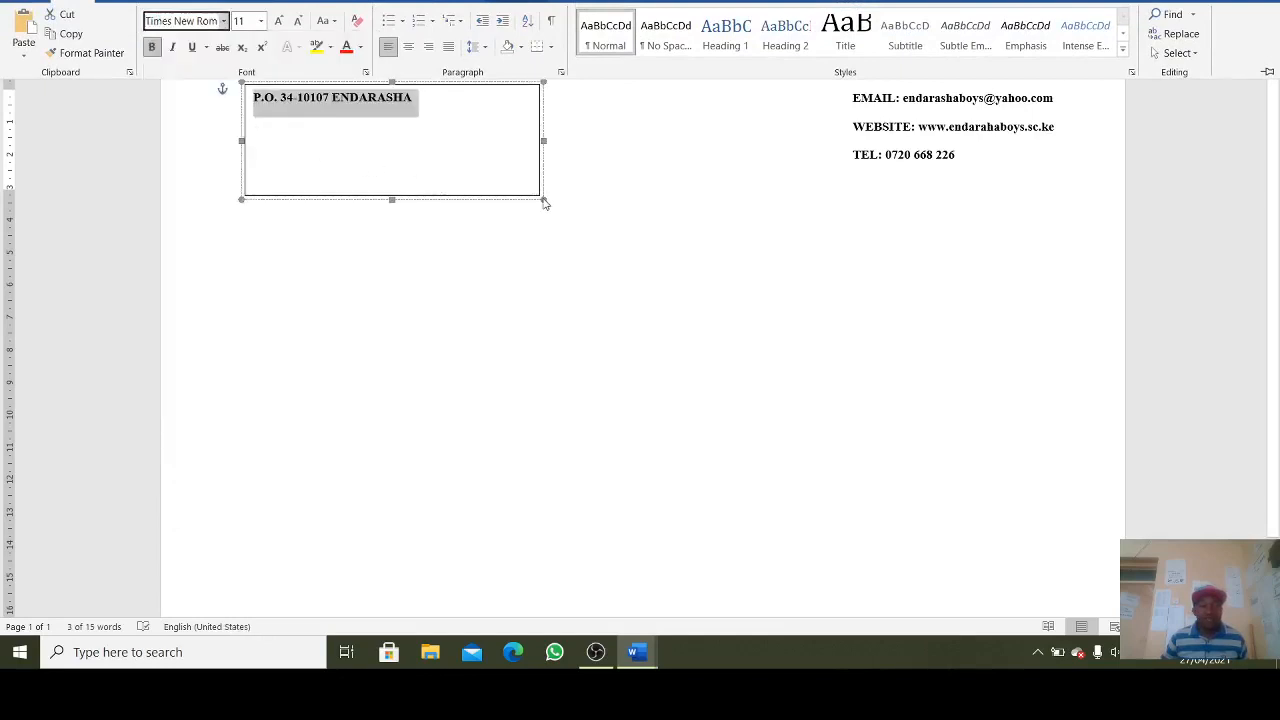
{"action": "left_click_drag", "start_coordinate": [545, 203], "coordinate": [459, 116]}
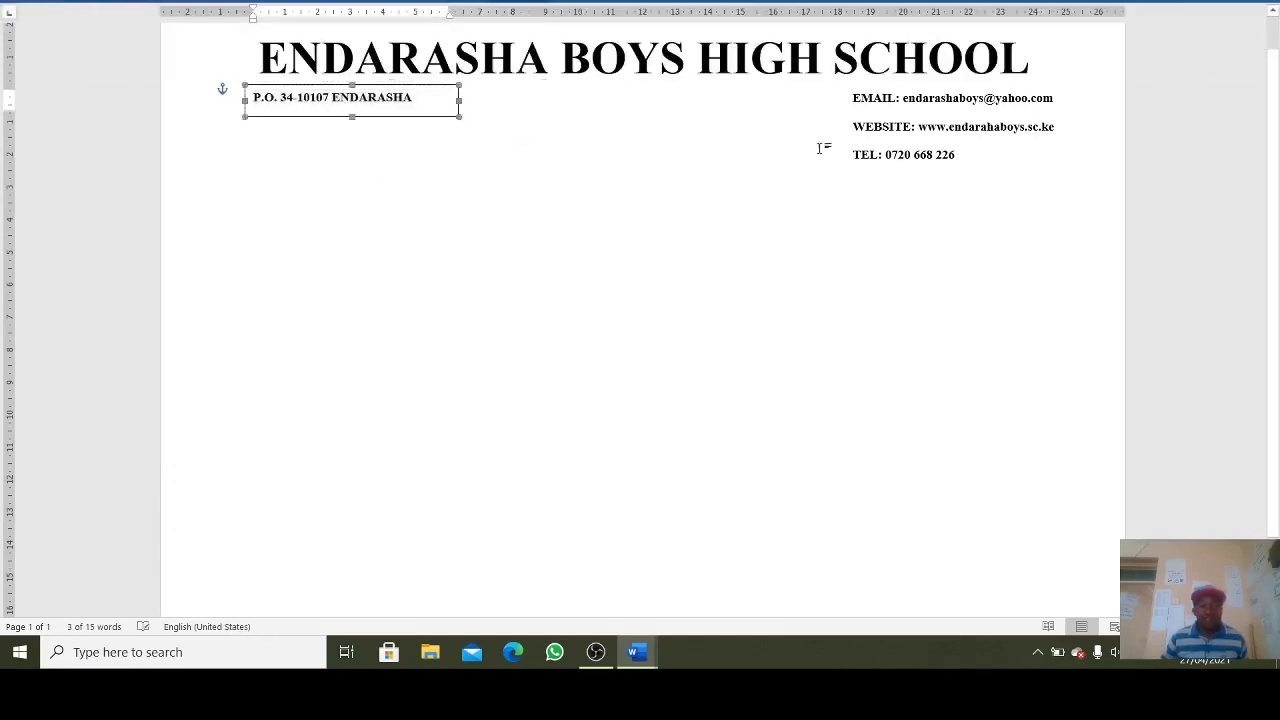
- Nudge the contact details box slightly left and up and resize it
{"action": "left_click", "coordinate": [879, 155]}
{"action": "mouse_move", "coordinate": [964, 181]}
{"action": "left_mouse_down"}
{"action": "mouse_move", "coordinate": [954, 163]}
{"action": "mouse_move", "coordinate": [960, 197]}
{"action": "mouse_move", "coordinate": [951, 166]}
{"action": "left_mouse_up"}
{"action": "left_click", "coordinate": [962, 244]}
{"action": "left_click", "coordinate": [968, 187]}
{"action": "left_click", "coordinate": [327, 159]}
- Give the P.O. Box text box No Outline
{"action": "left_click", "coordinate": [341, 100]}
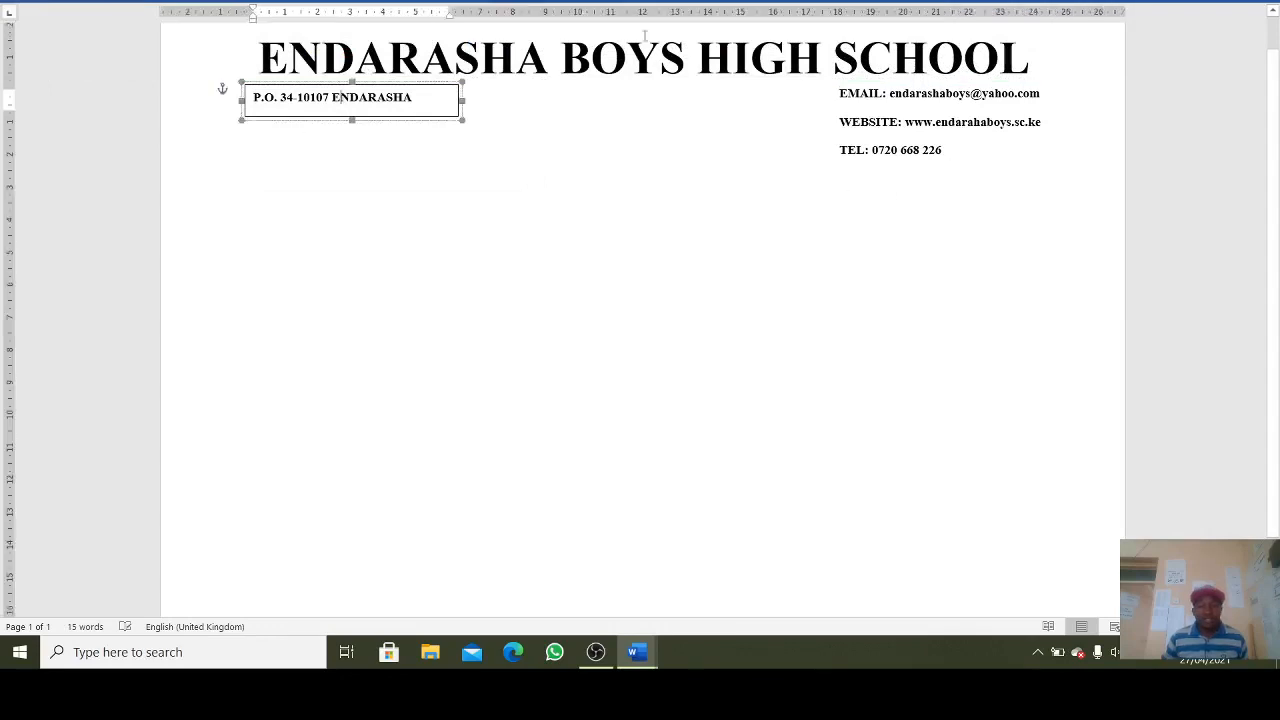
{"action": "left_click", "coordinate": [530, 5]}
{"action": "left_click", "coordinate": [530, 36]}
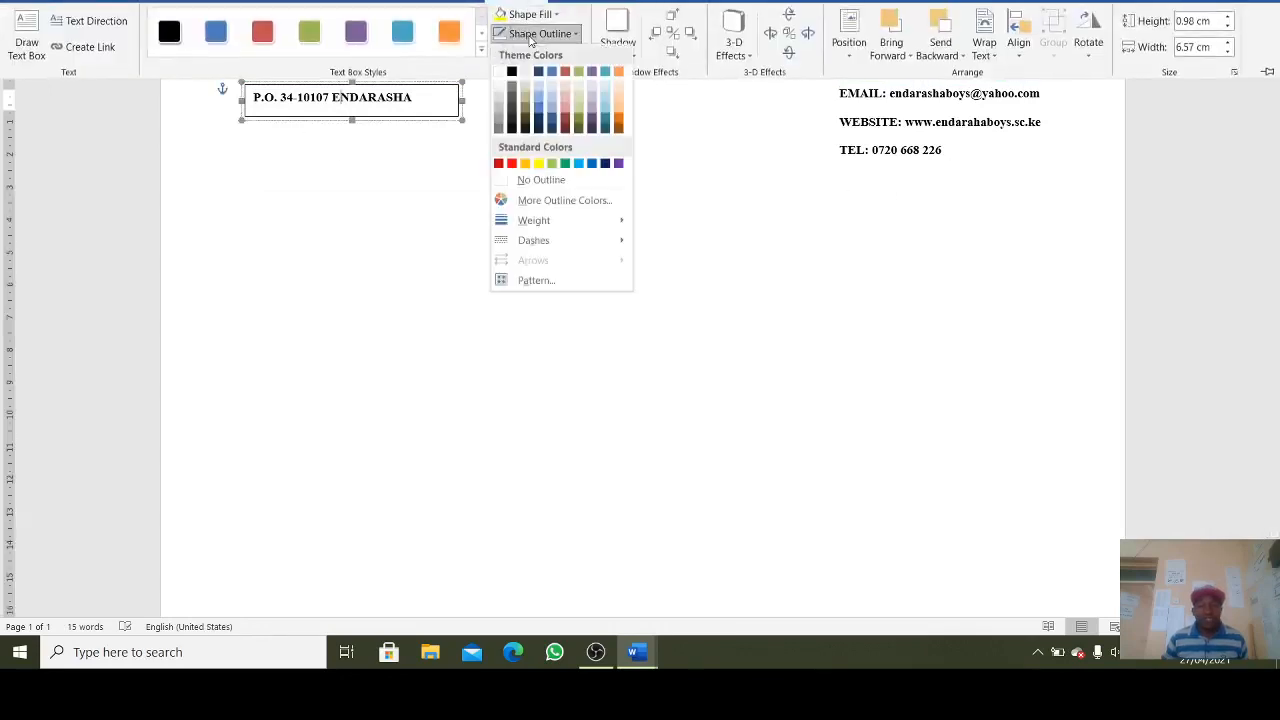
{"action": "left_click", "coordinate": [537, 178]}
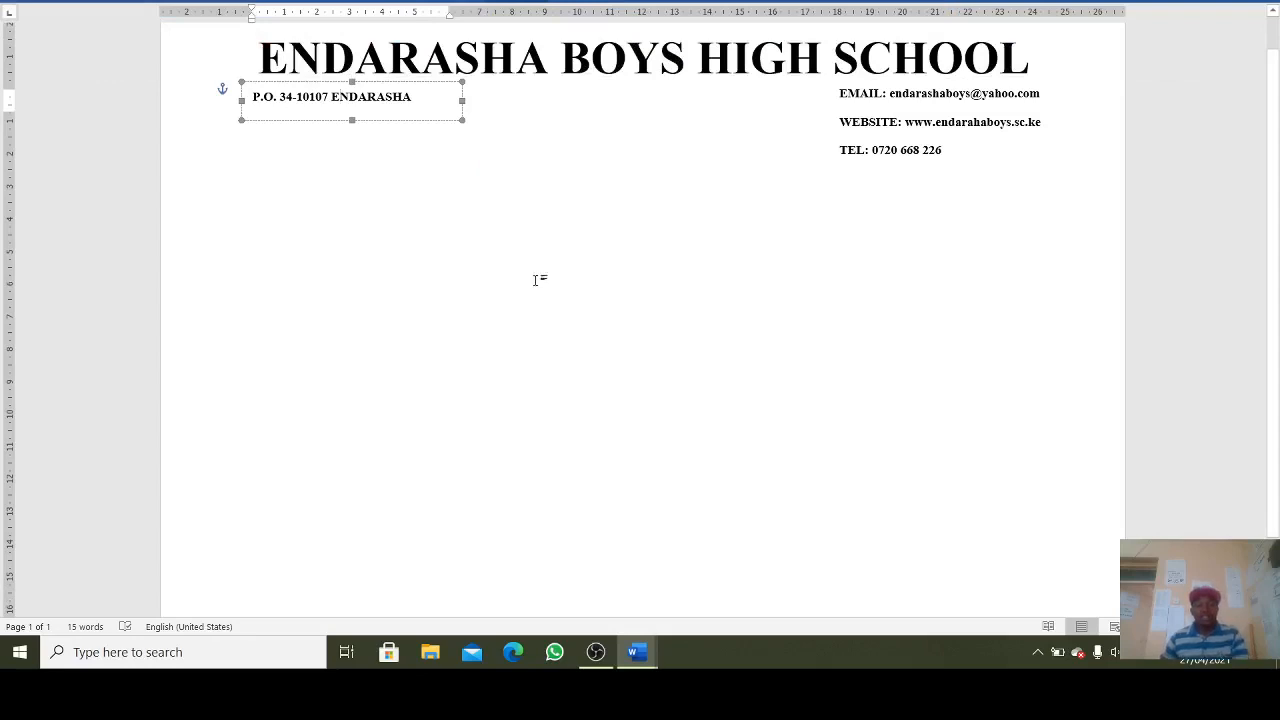
{"action": "left_click", "coordinate": [534, 279]}
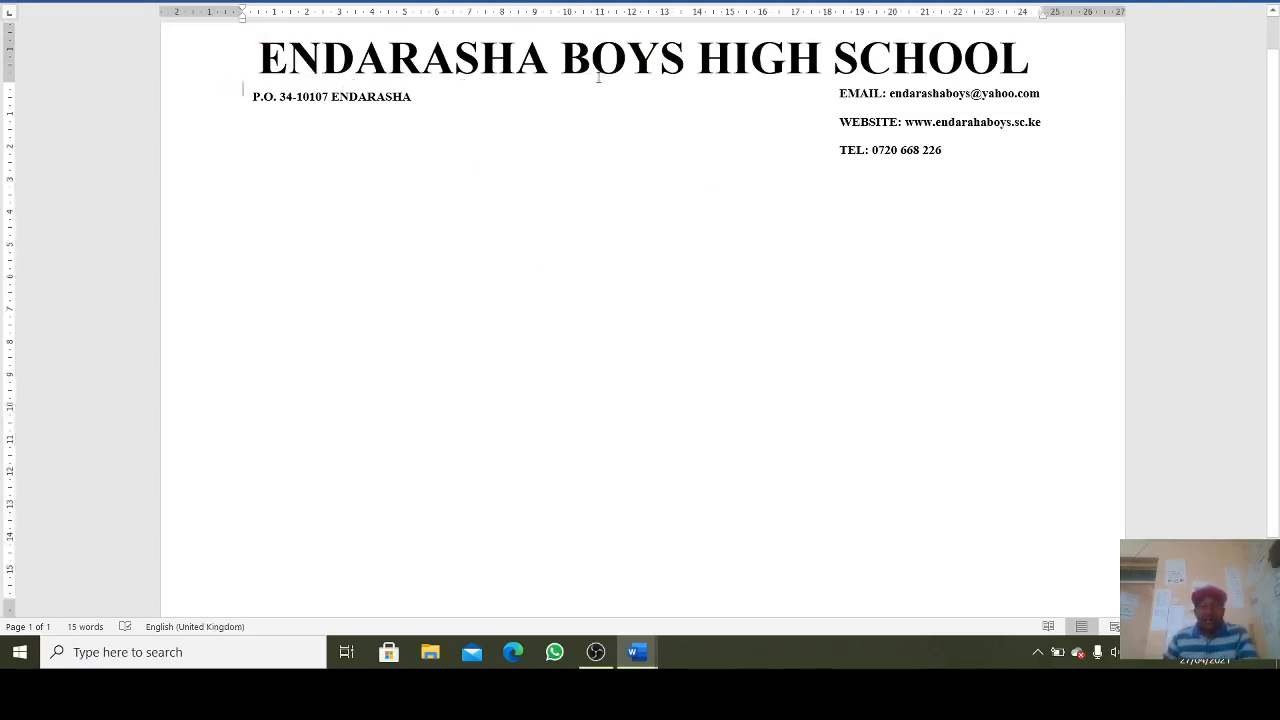
- Insert the LOGO END crest picture from Desktop > BOOK A BUS
{"action": "left_click", "coordinate": [116, 2]}
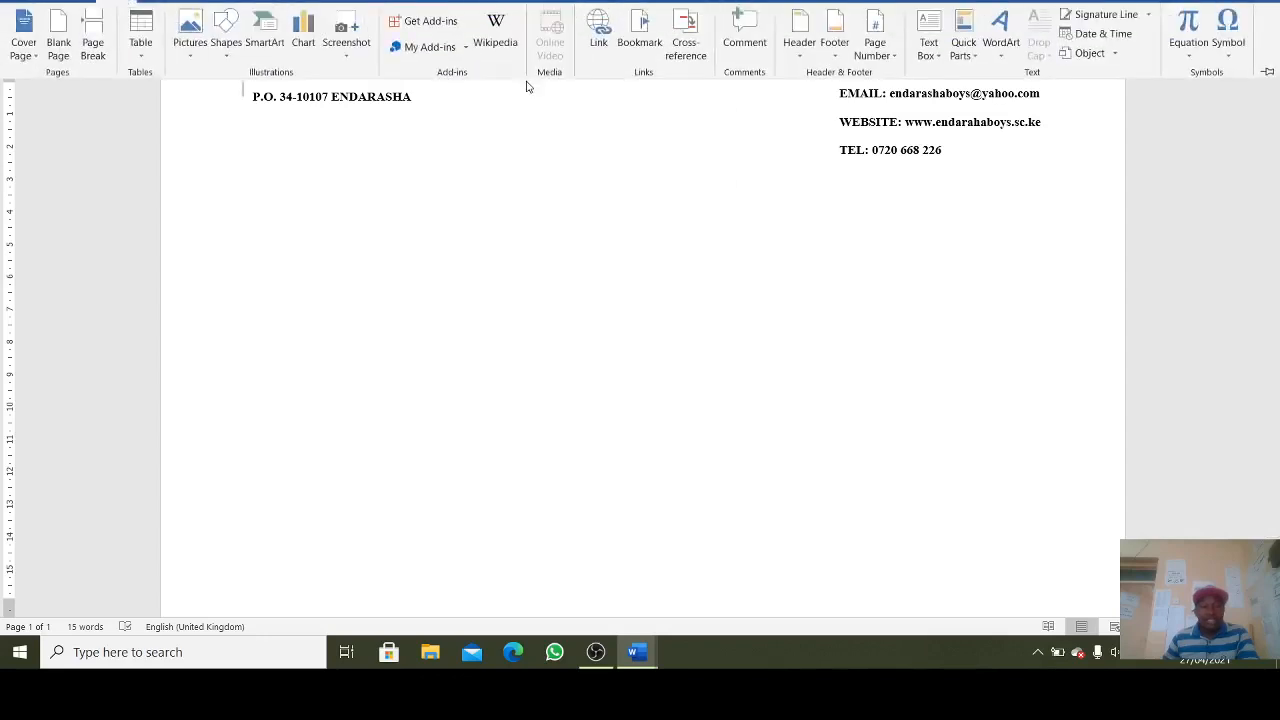
{"action": "left_click", "coordinate": [541, 121]}
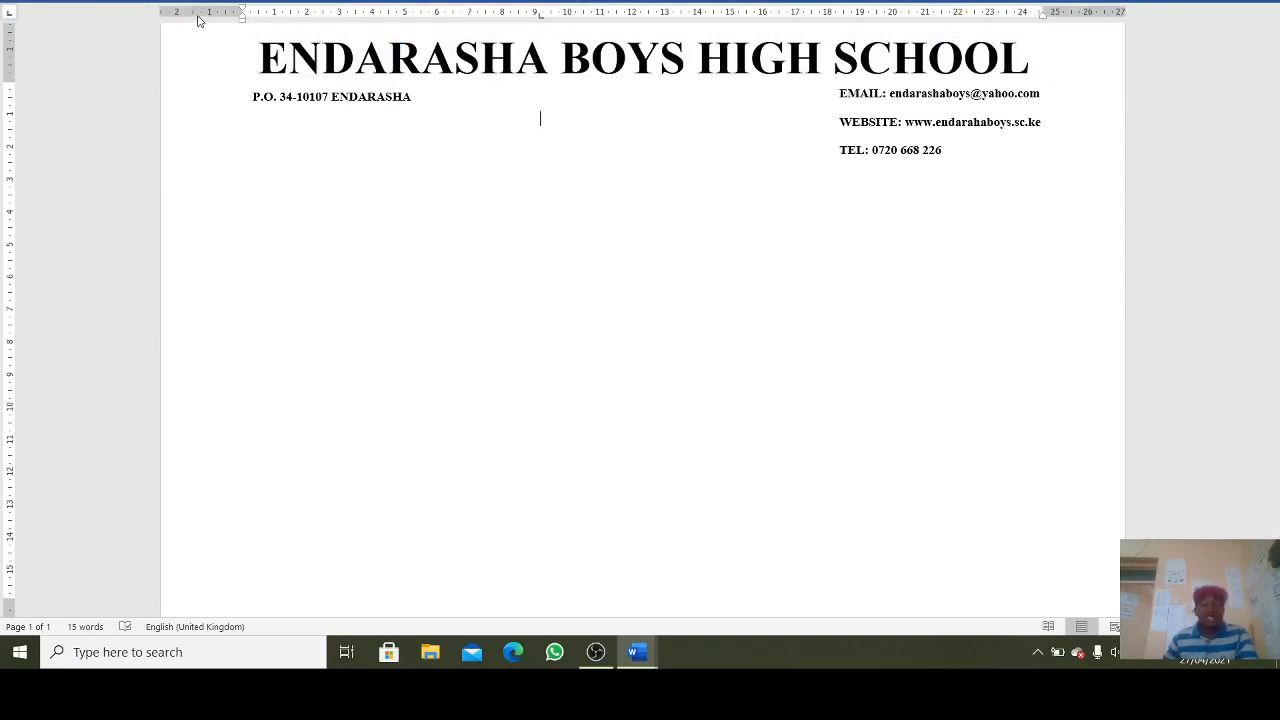
{"action": "left_click", "coordinate": [140, 4]}
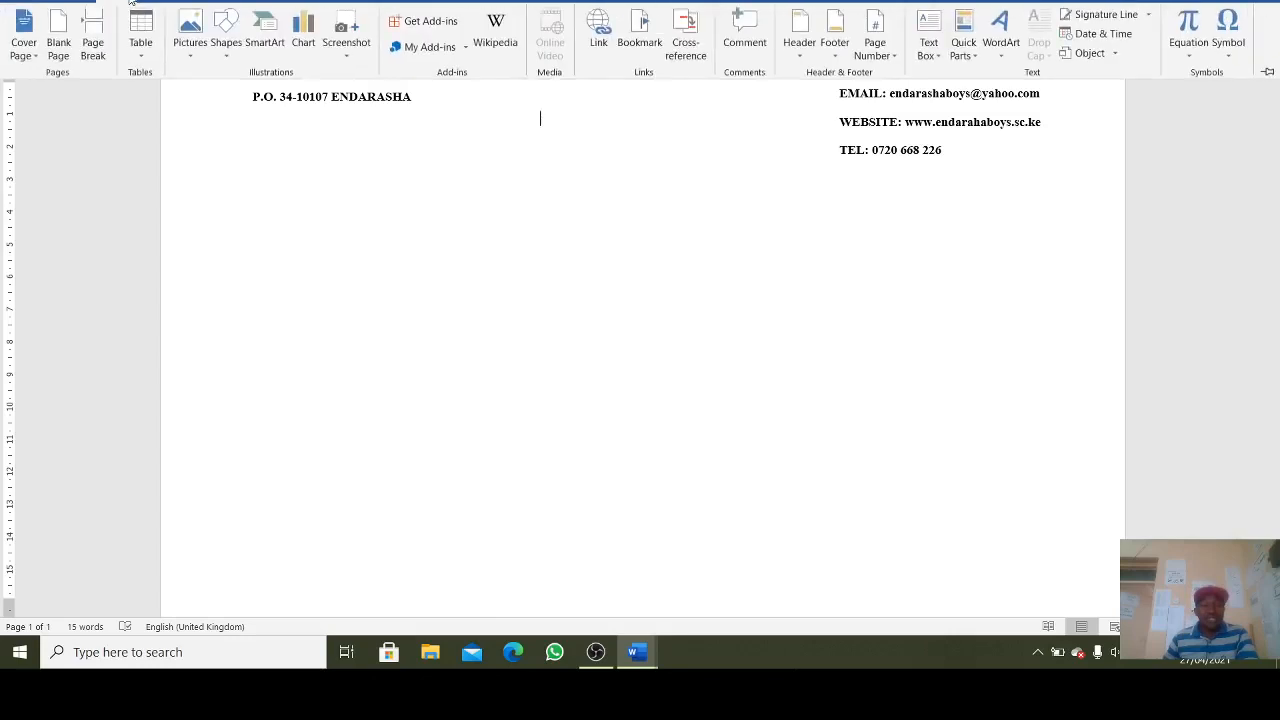
{"action": "left_click", "coordinate": [187, 48]}
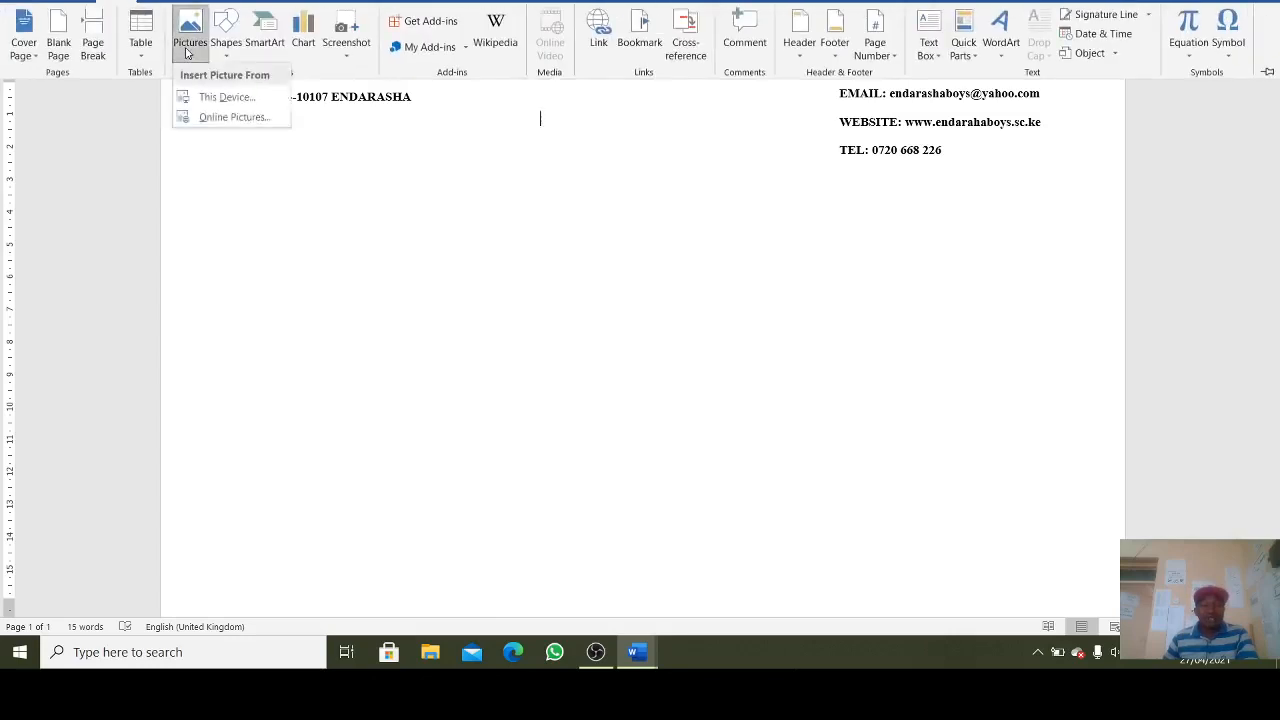
{"action": "left_click", "coordinate": [237, 101]}
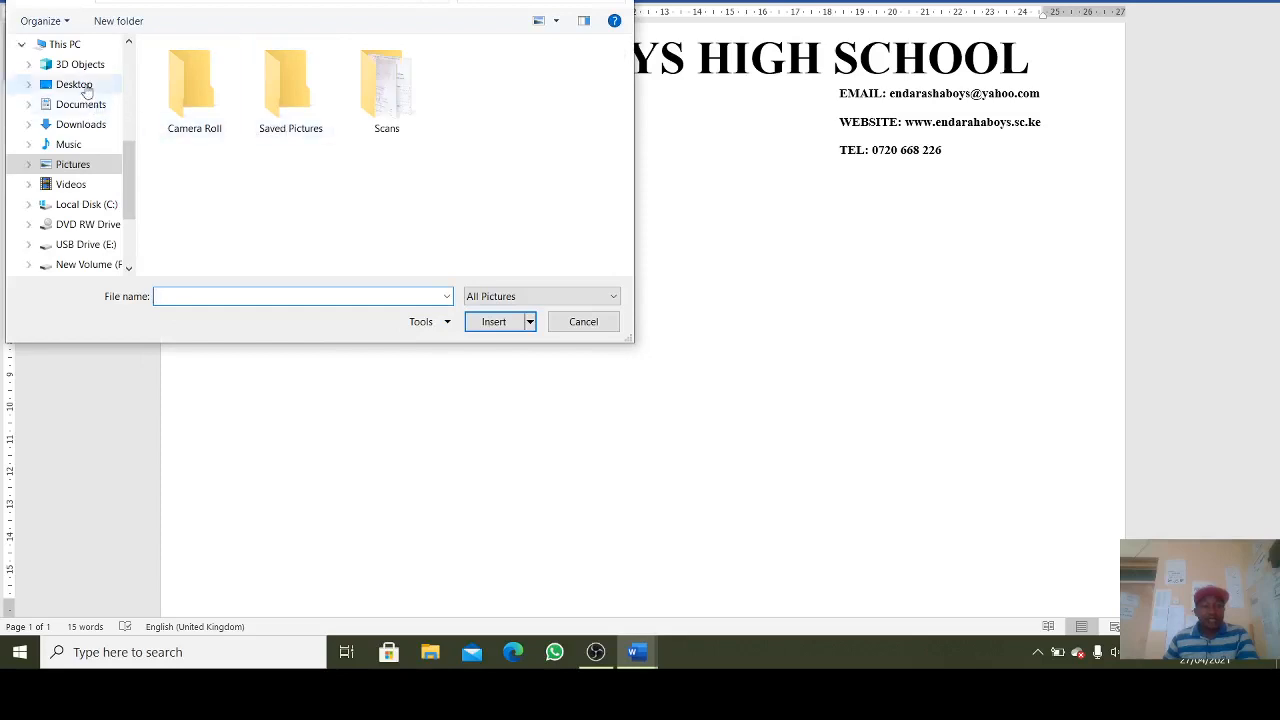
{"action": "left_click", "coordinate": [86, 88]}
{"action": "double_click", "coordinate": [212, 110]}
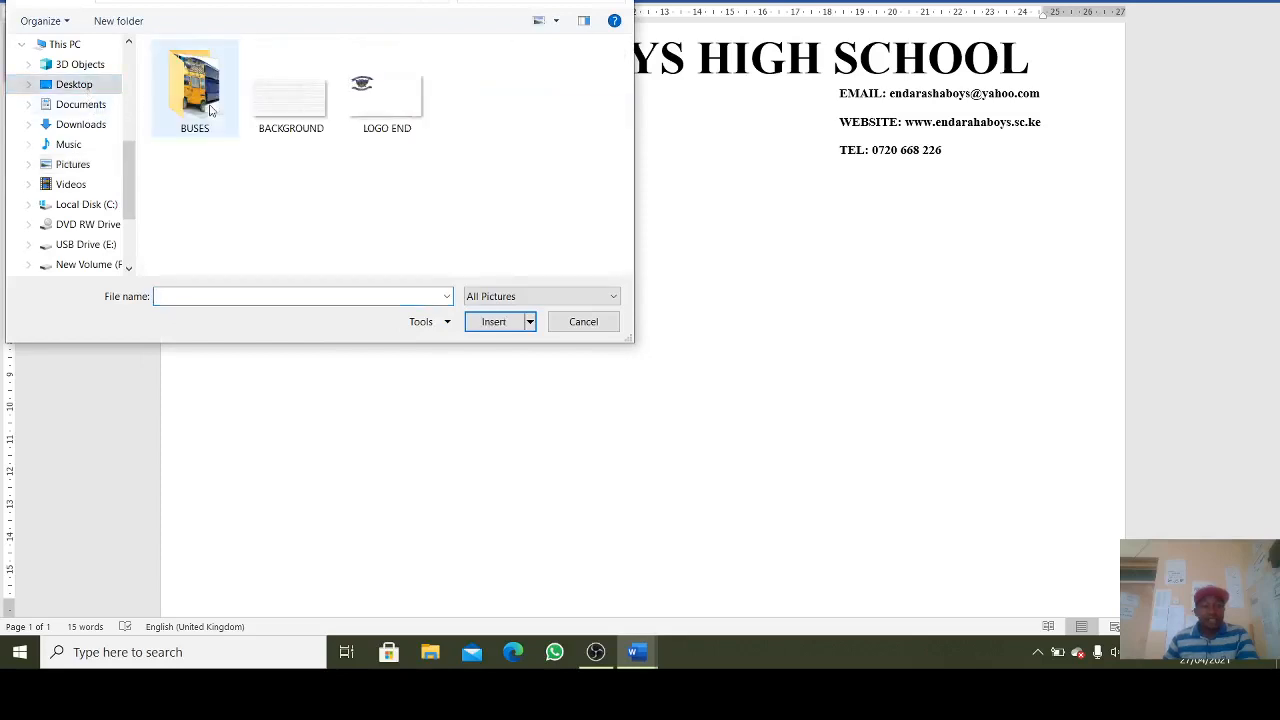
{"action": "double_click", "coordinate": [386, 101]}
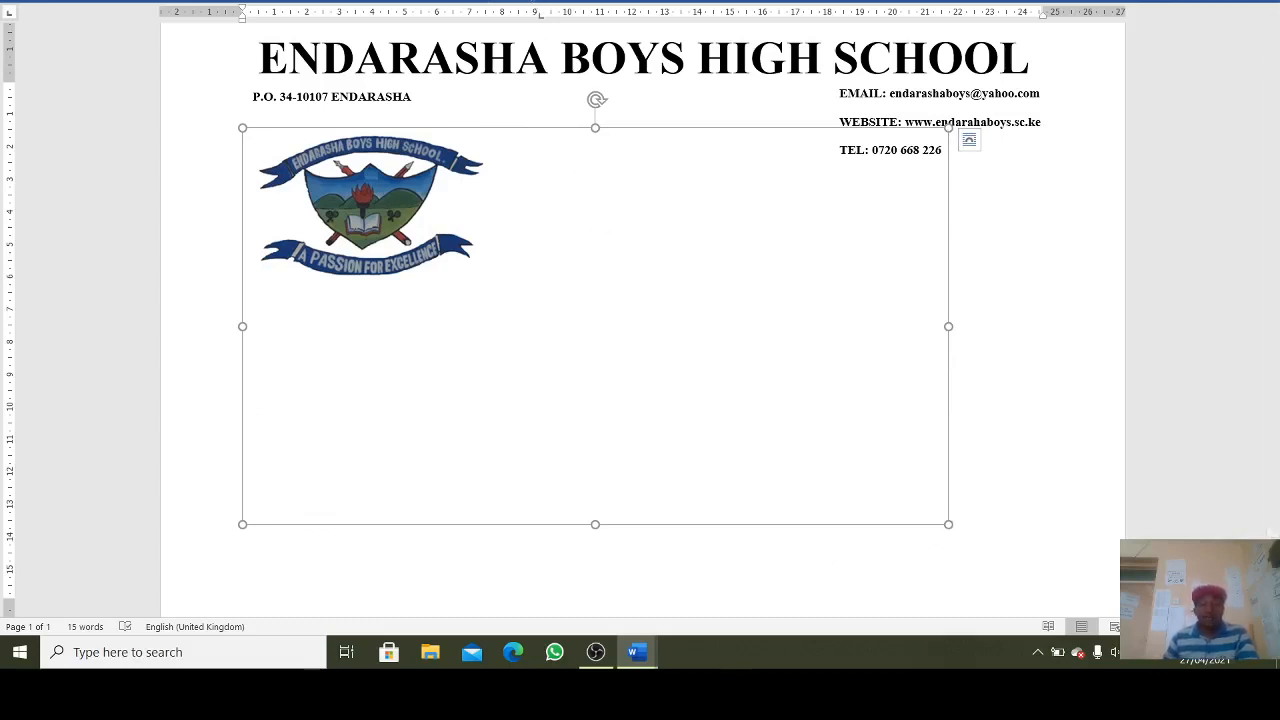
- Crop the picture down to the crest and shift it slightly
{"action": "left_click", "coordinate": [528, 1]}
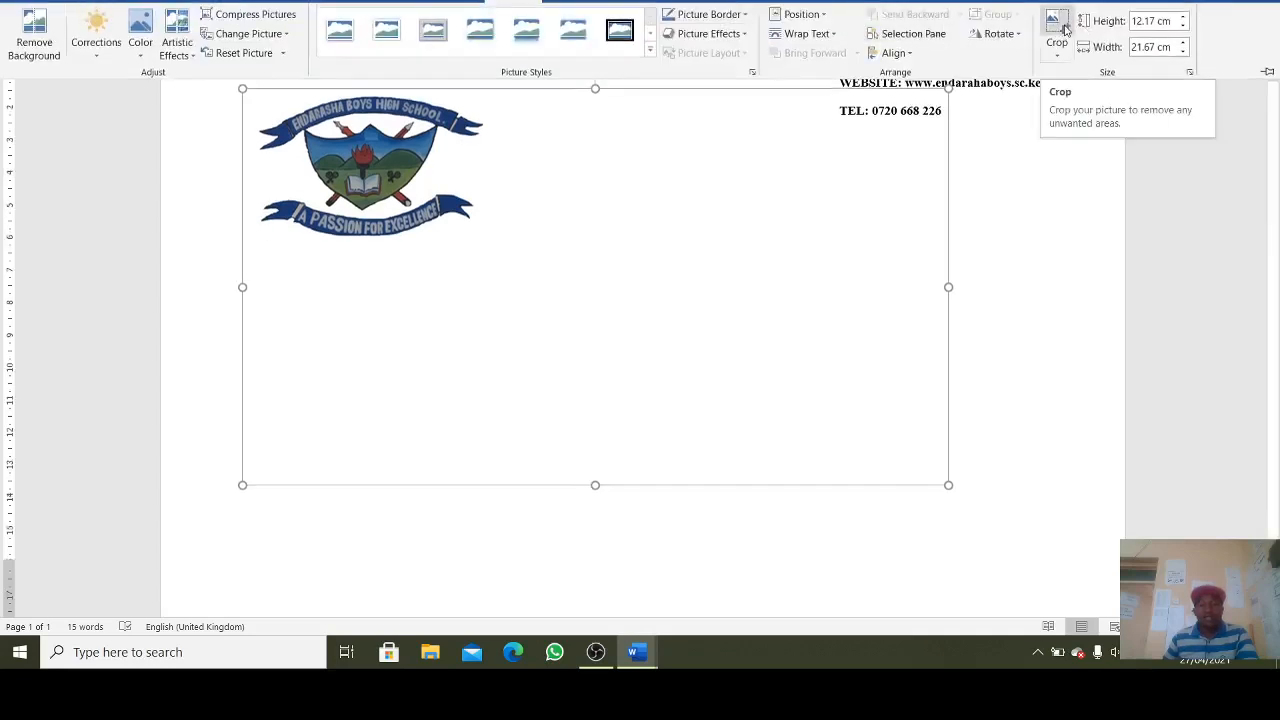
{"action": "left_click", "coordinate": [1019, 157]}
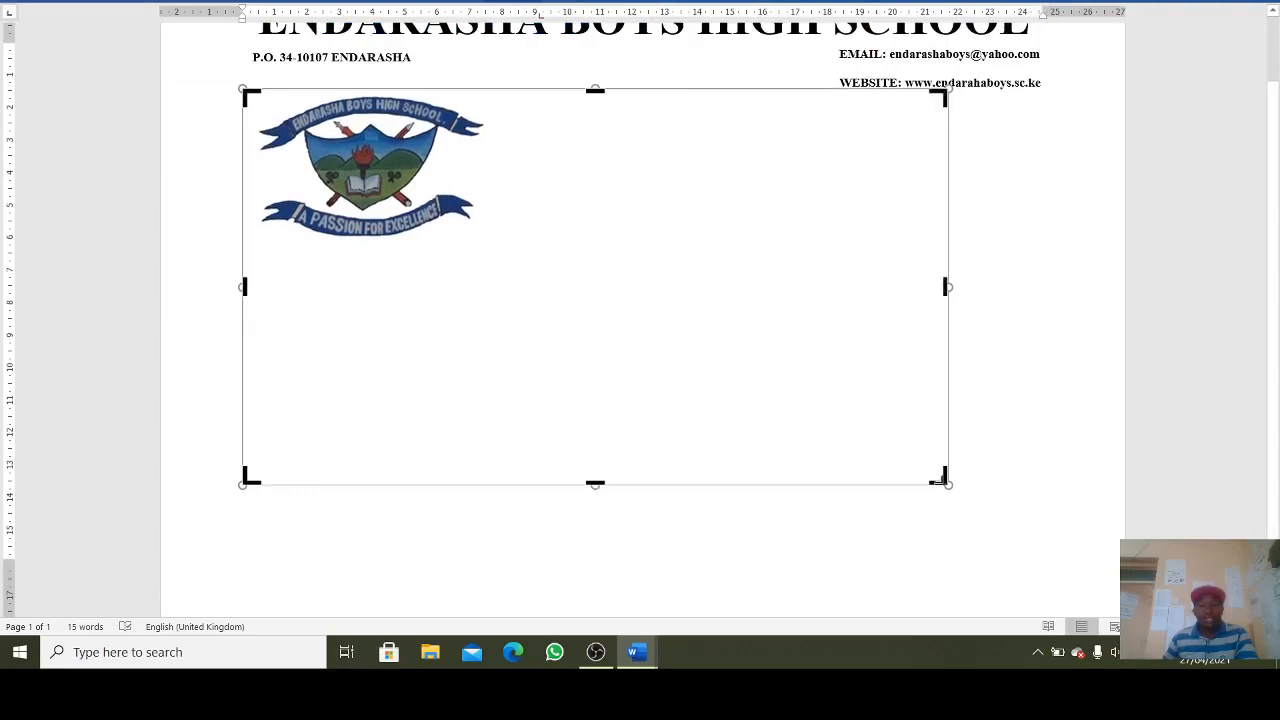
{"action": "left_click_drag", "start_coordinate": [940, 480], "coordinate": [488, 230]}
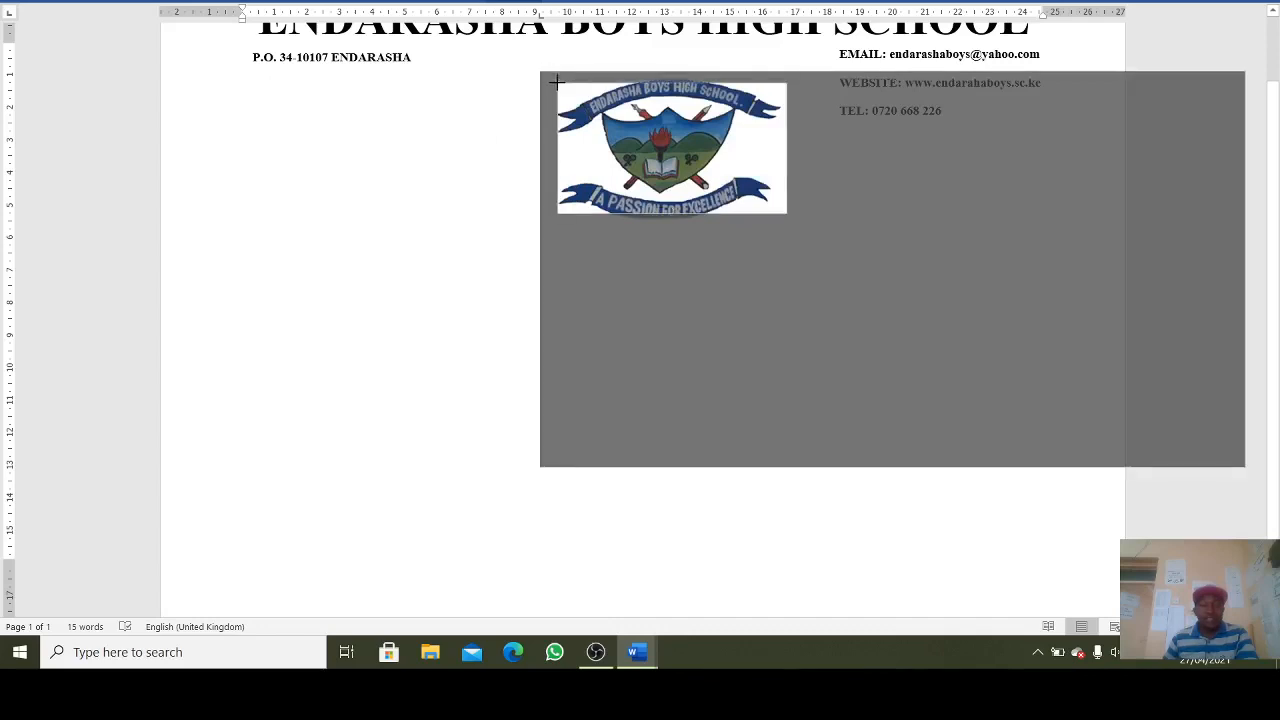
{"action": "left_click", "coordinate": [447, 215]}
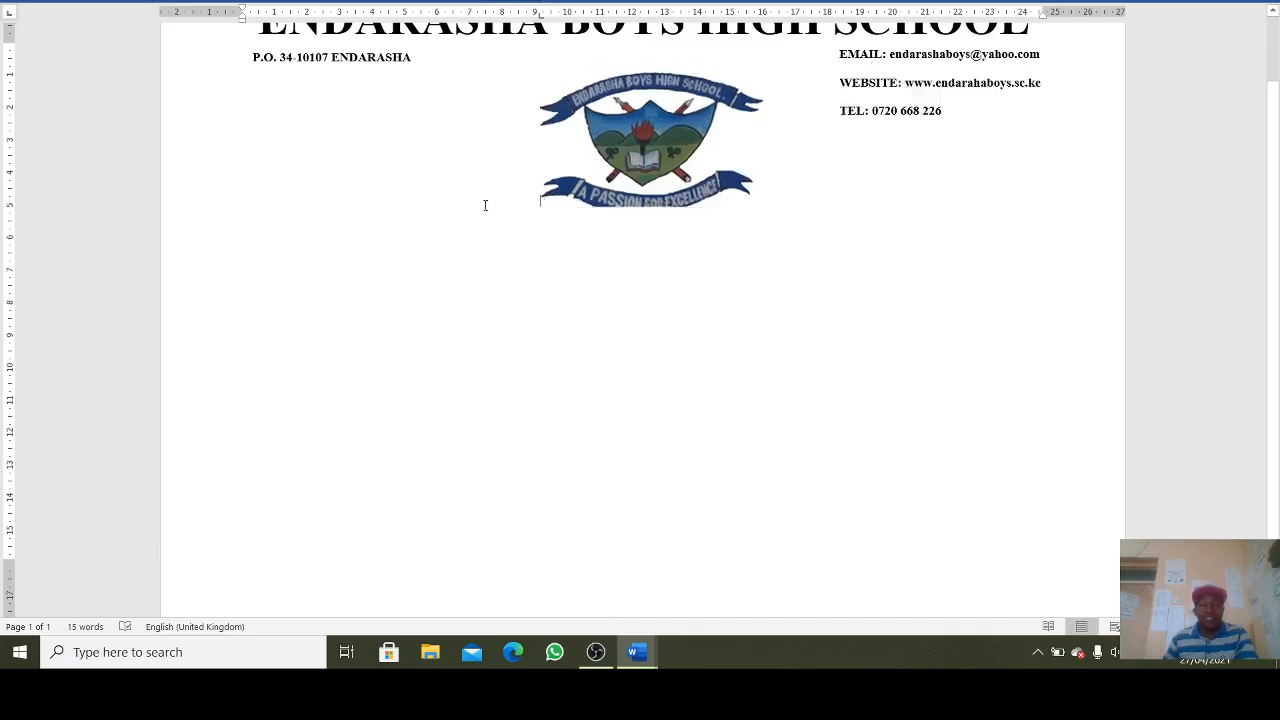
{"action": "left_click", "coordinate": [618, 147]}
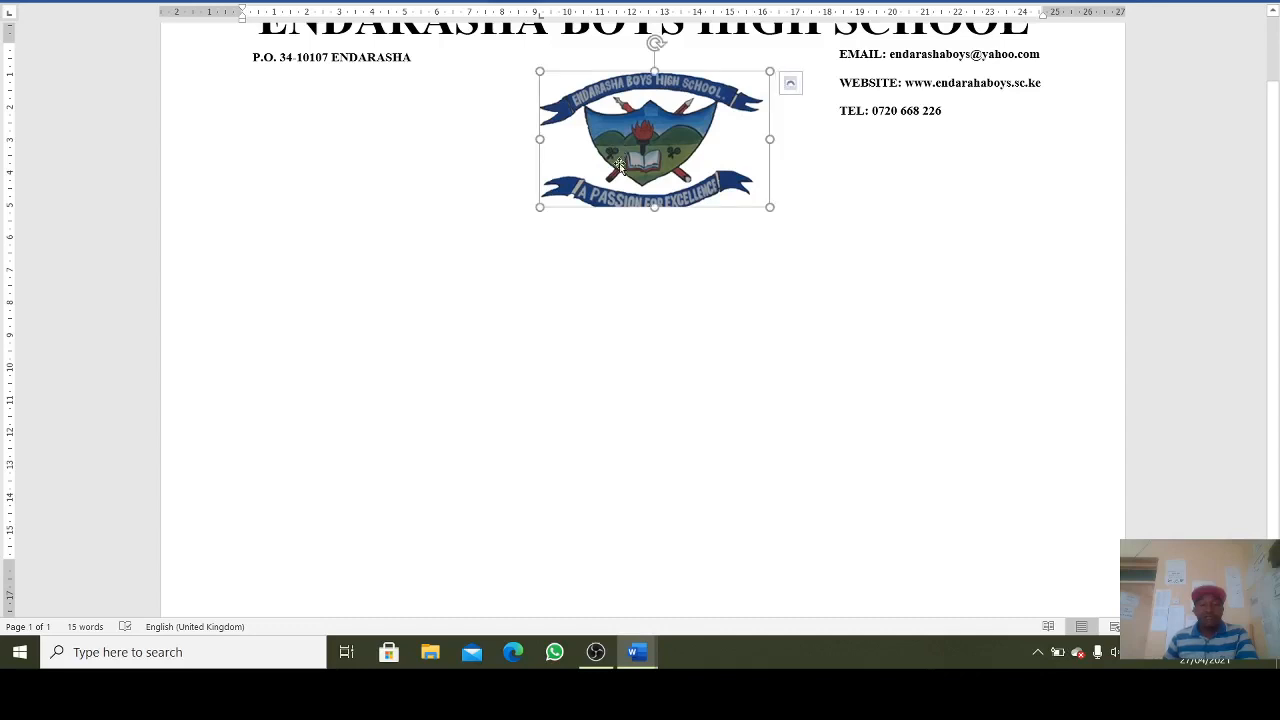
{"action": "scroll", "coordinate": [620, 165], "scroll_direction": "up", "scroll_amount": 2}
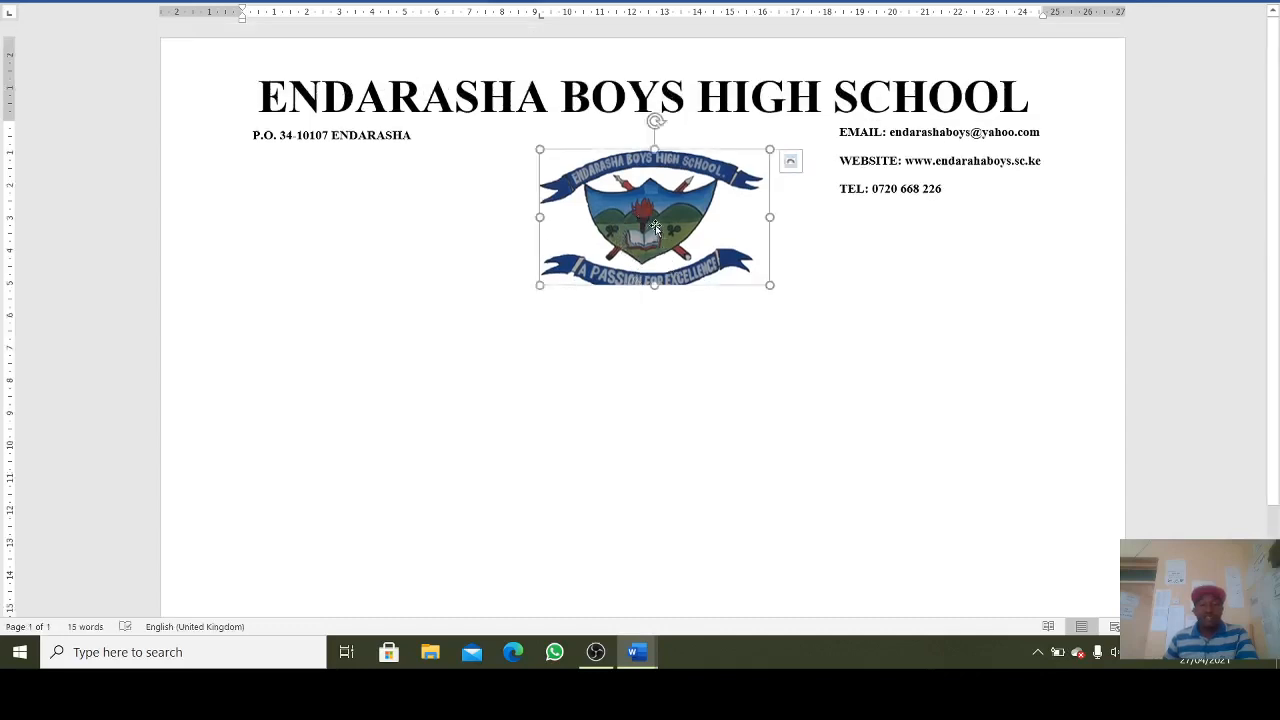
{"action": "left_click_drag", "start_coordinate": [655, 228], "coordinate": [621, 267]}
- Recrop the crest to show the whole 'A PASSION FOR EXCELLENCE' motto banner
{"action": "left_click", "coordinate": [516, 3]}
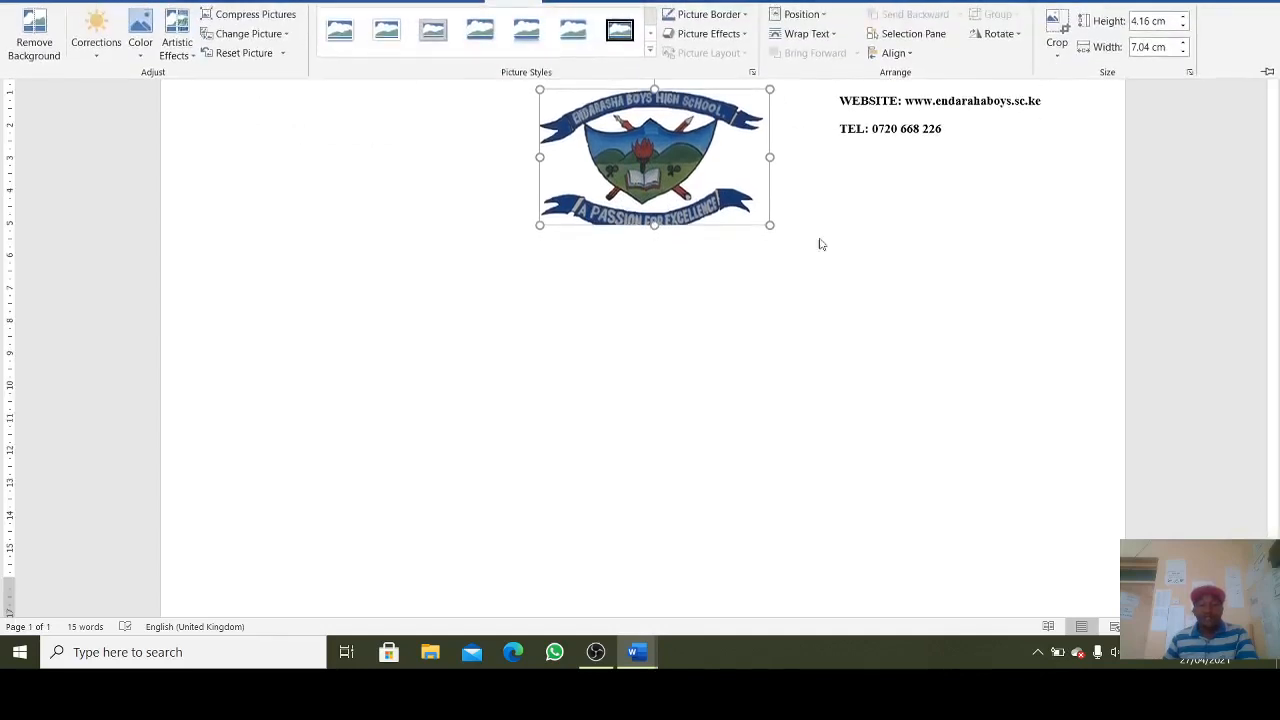
{"action": "left_click", "coordinate": [1056, 38]}
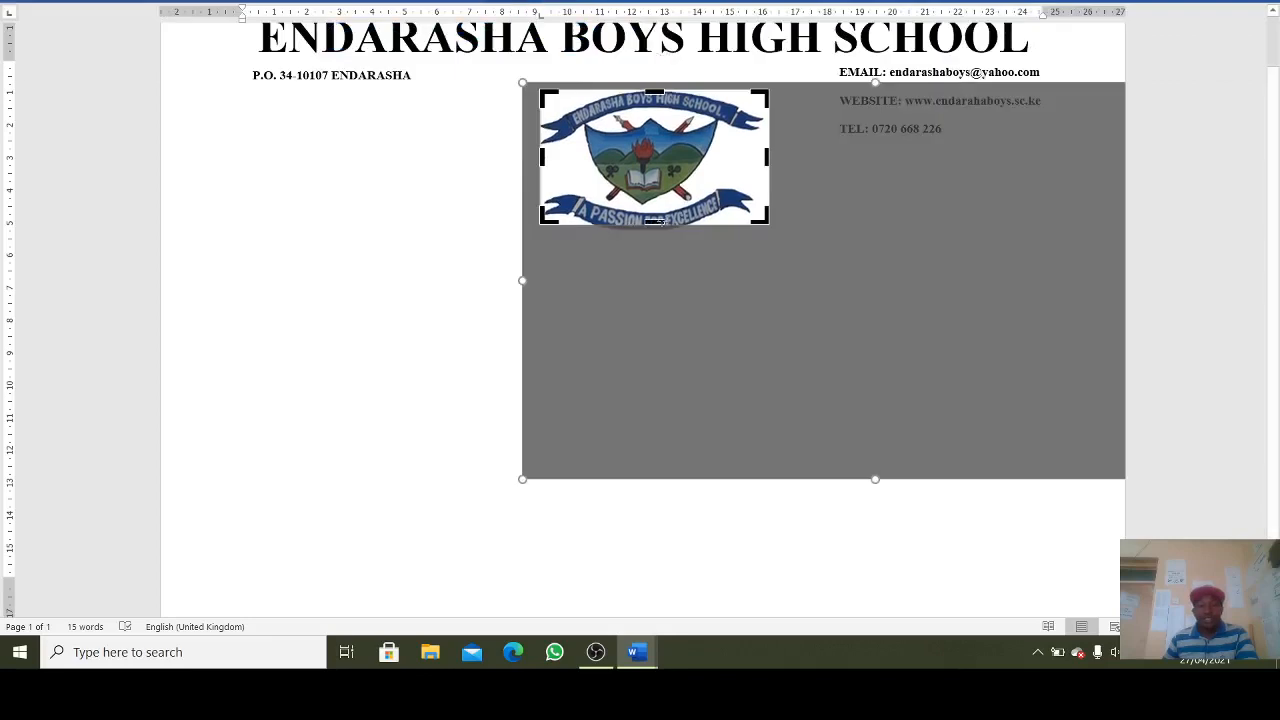
{"action": "left_click_drag", "start_coordinate": [657, 222], "coordinate": [663, 235]}
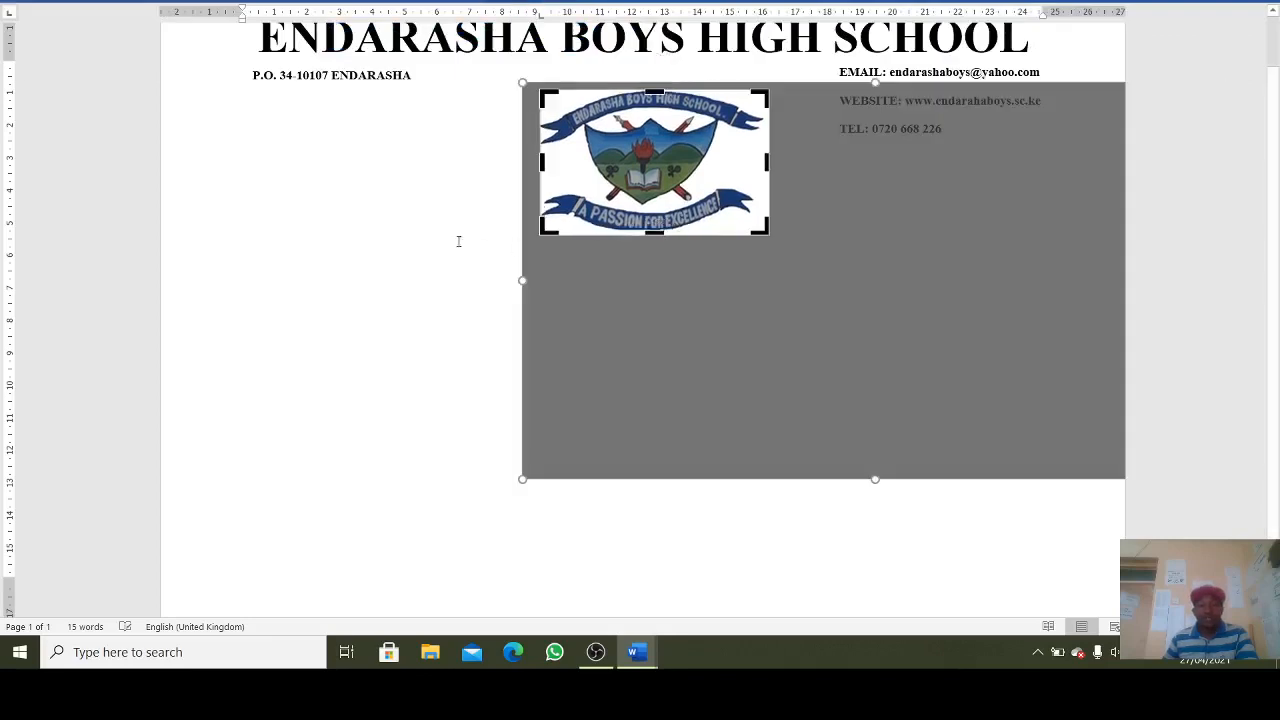
{"action": "left_click", "coordinate": [457, 240]}
{"action": "left_click", "coordinate": [648, 178]}
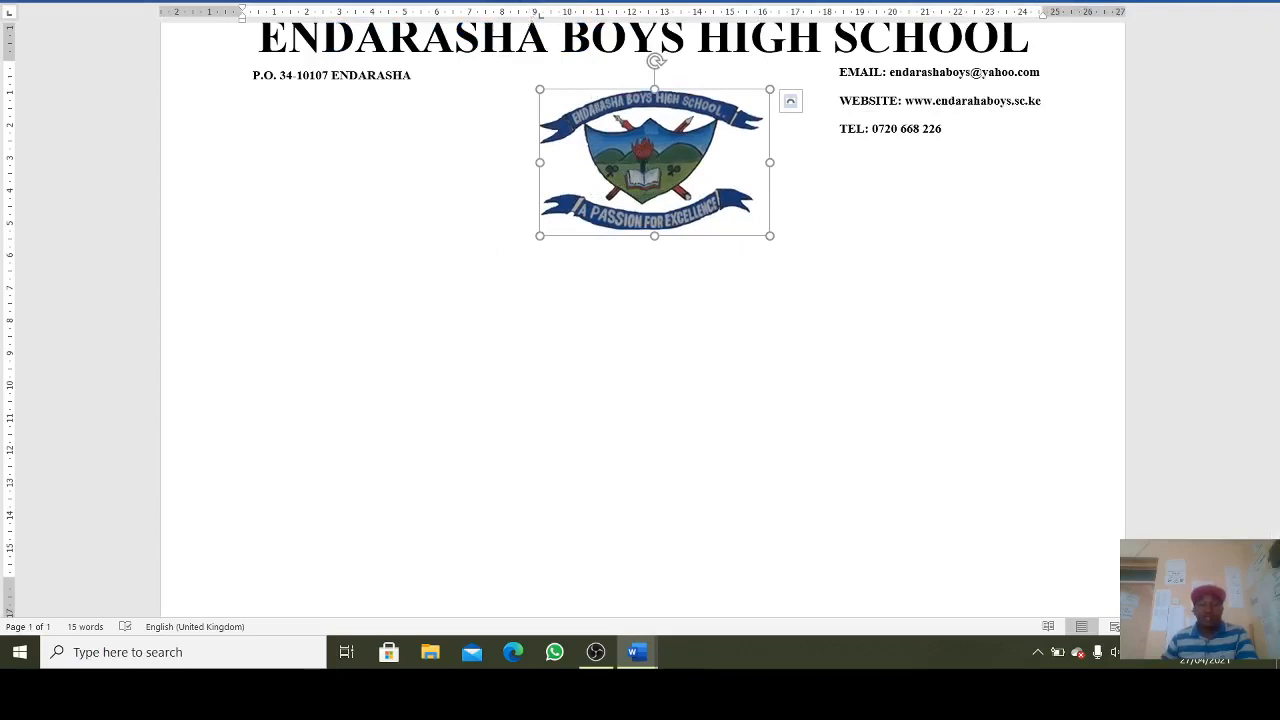
{"action": "left_click", "coordinate": [571, 358]}
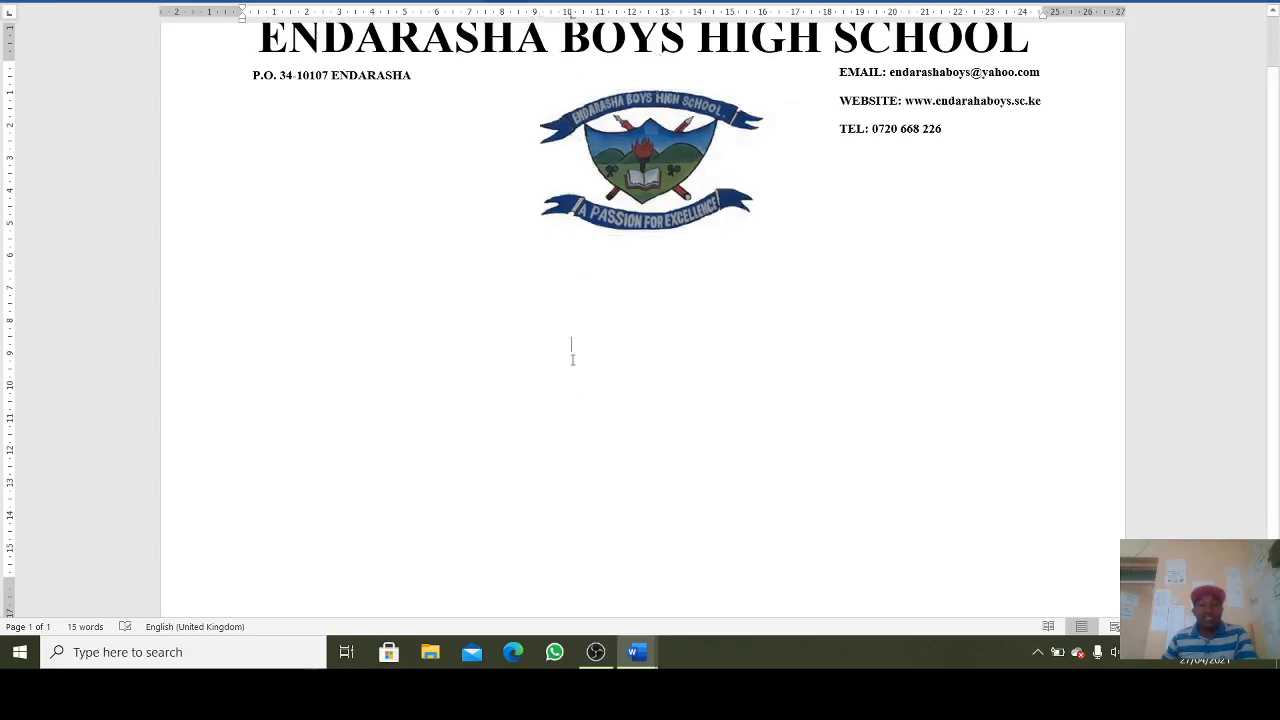
{"action": "left_click", "coordinate": [620, 120]}
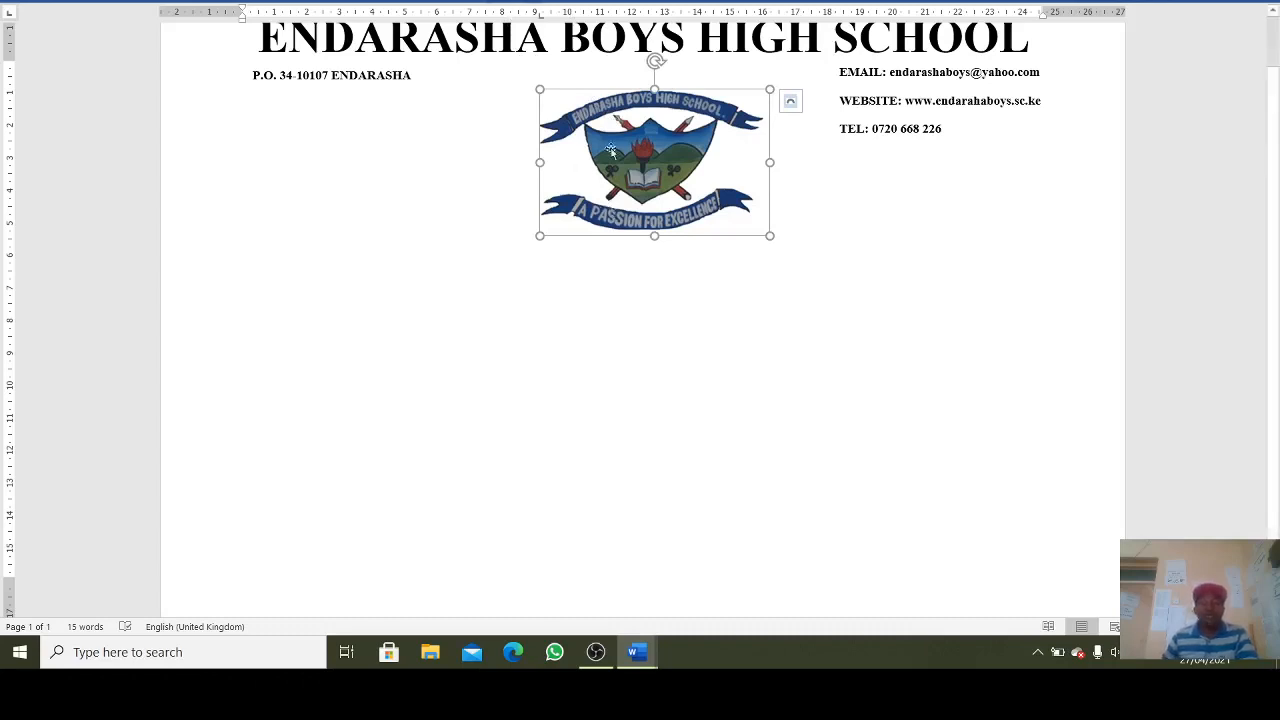
- Set the crest to In Front of Text and raise it directly beneath the school name
{"action": "left_click", "coordinate": [514, 1]}
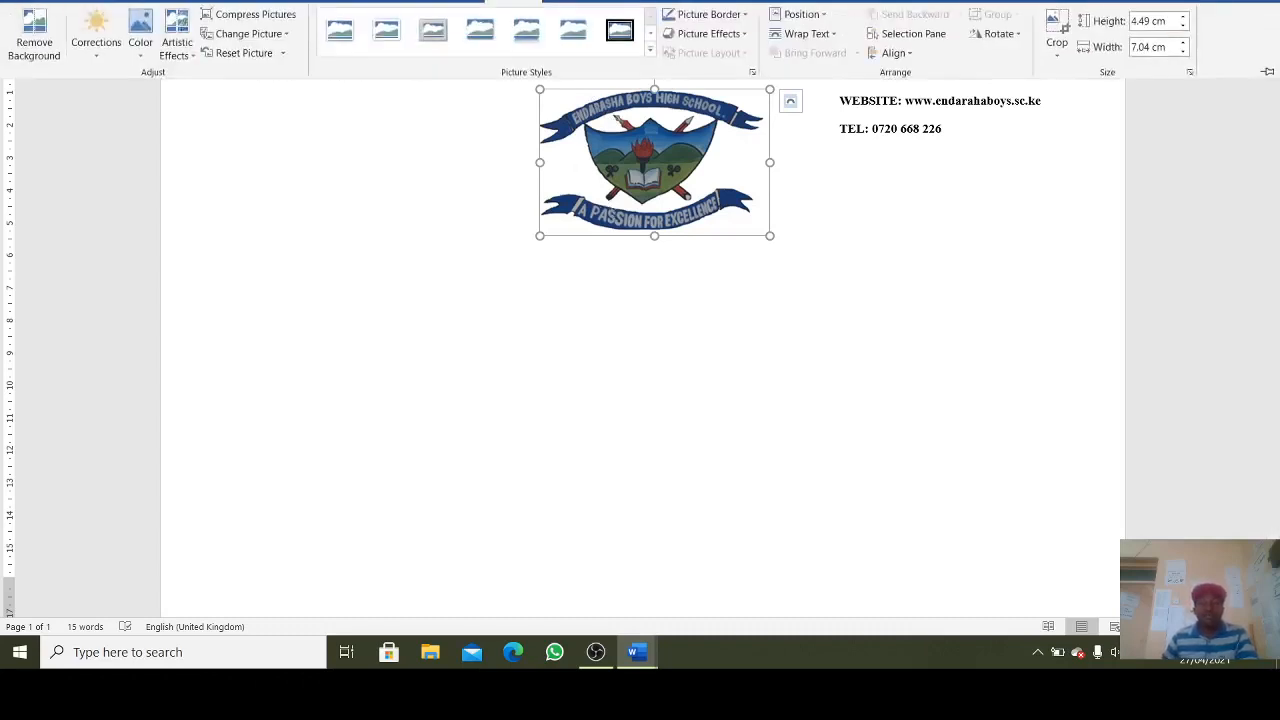
{"action": "left_click", "coordinate": [833, 36]}
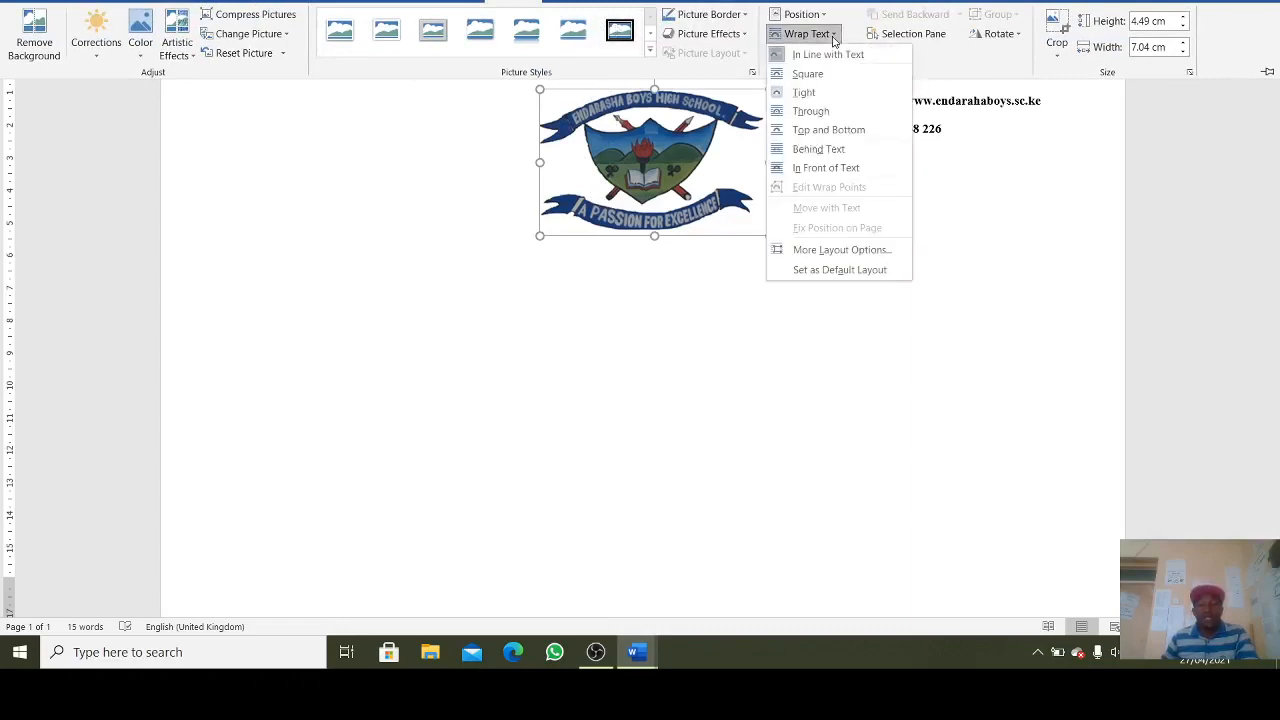
{"action": "left_click", "coordinate": [826, 167]}
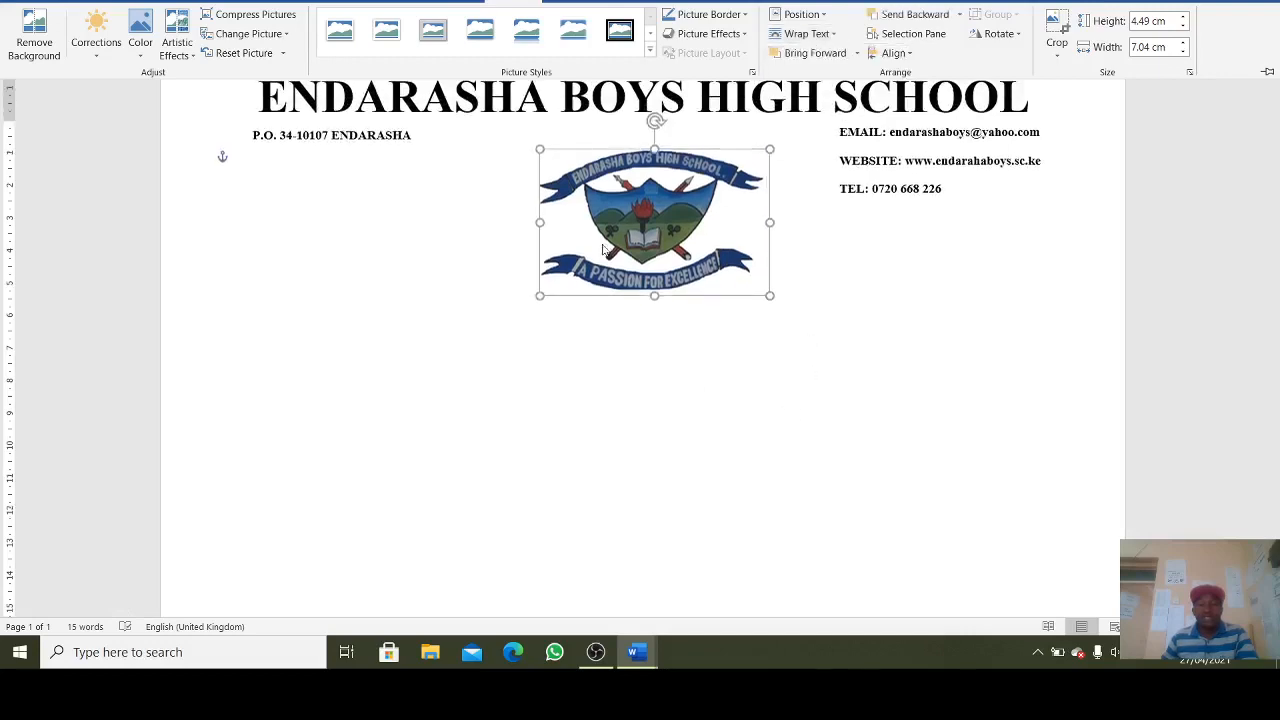
{"action": "left_click", "coordinate": [602, 197]}
{"action": "left_click_drag", "start_coordinate": [615, 206], "coordinate": [615, 166]}
{"action": "left_click", "coordinate": [660, 337]}
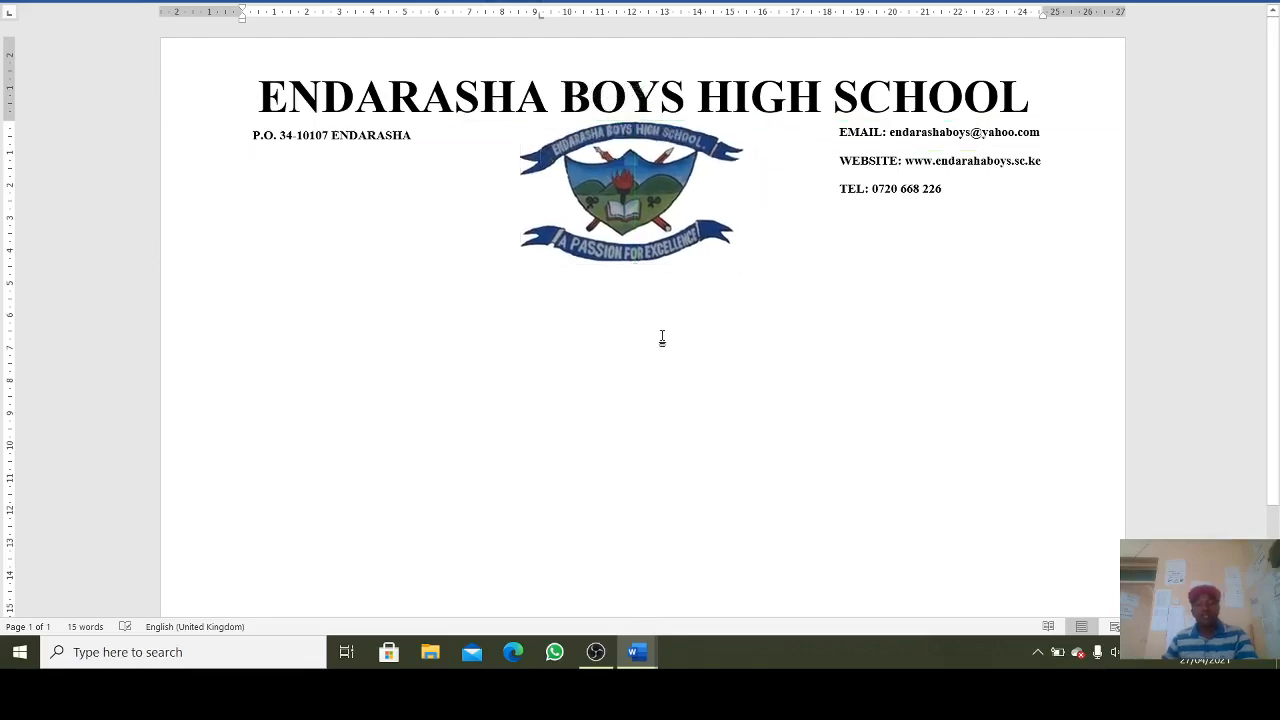
{"action": "scroll", "coordinate": [662, 338], "scroll_direction": "down", "scroll_amount": 1}
{"action": "mouse_move", "coordinate": [634, 652]}
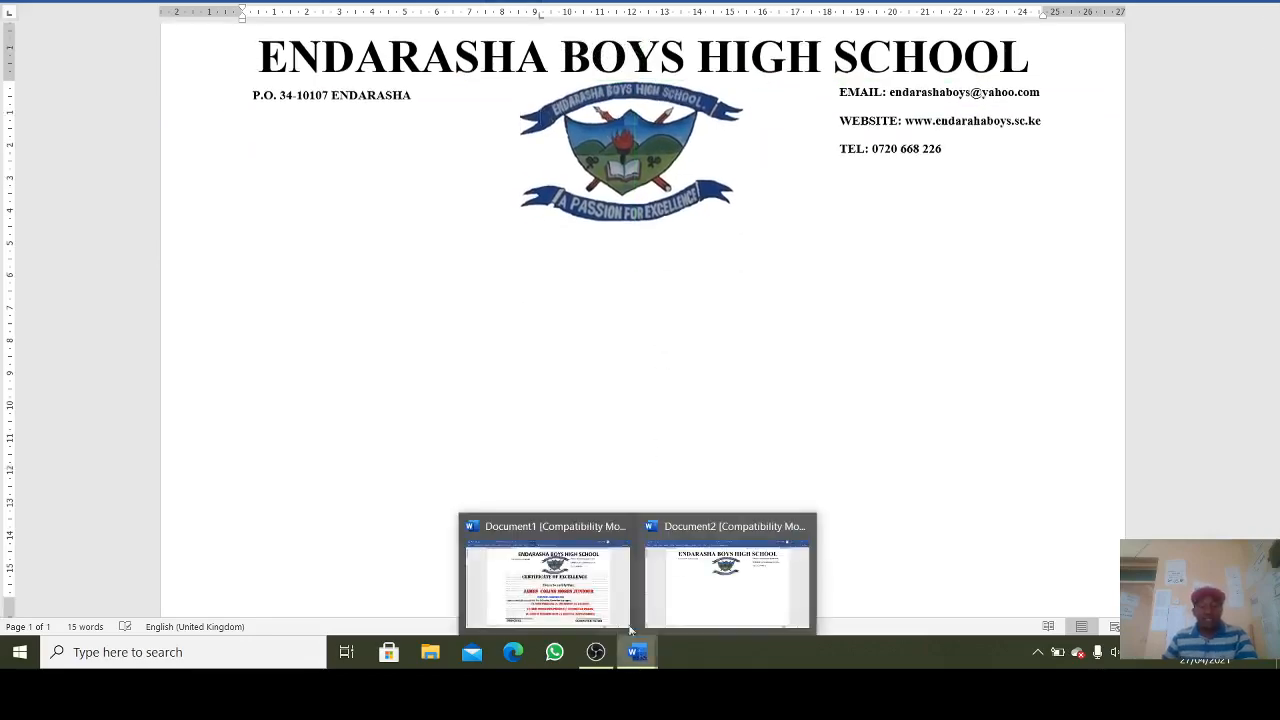
{"action": "left_click", "coordinate": [597, 578]}
{"action": "left_click", "coordinate": [513, 246]}
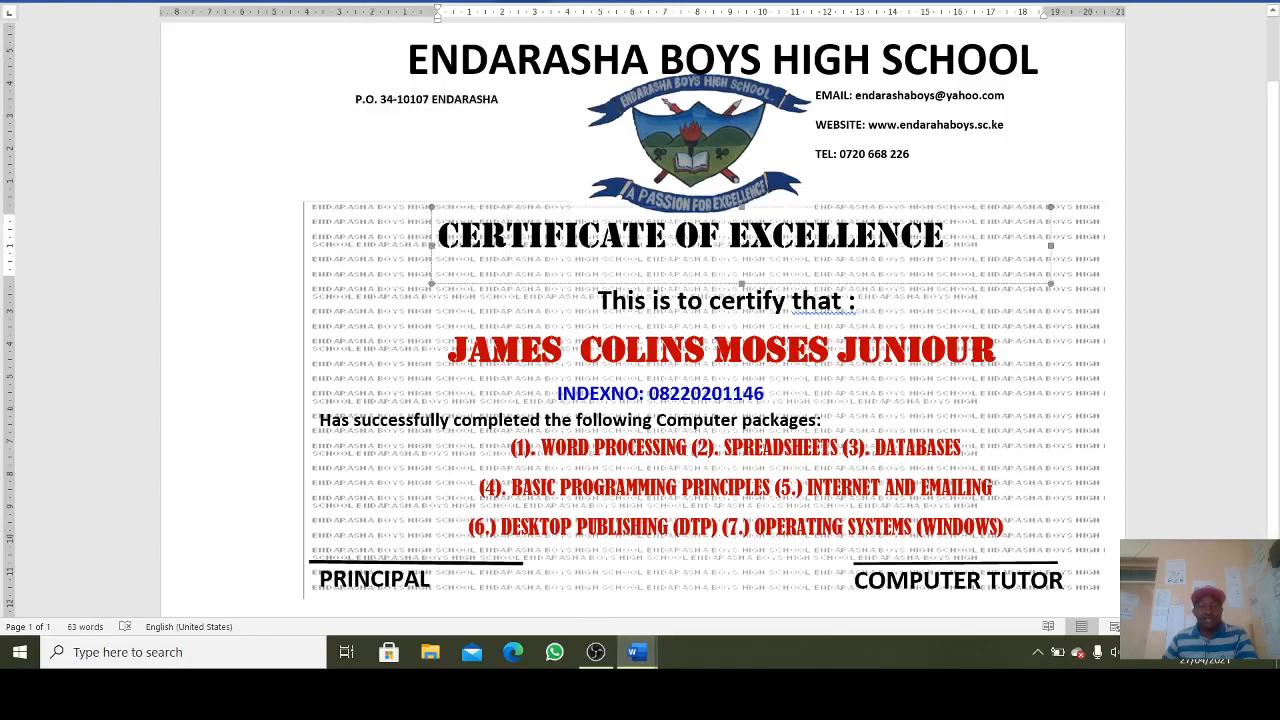
{"action": "left_click_drag", "start_coordinate": [437, 238], "coordinate": [885, 250]}
{"action": "key", "text": "ctrl+c"}
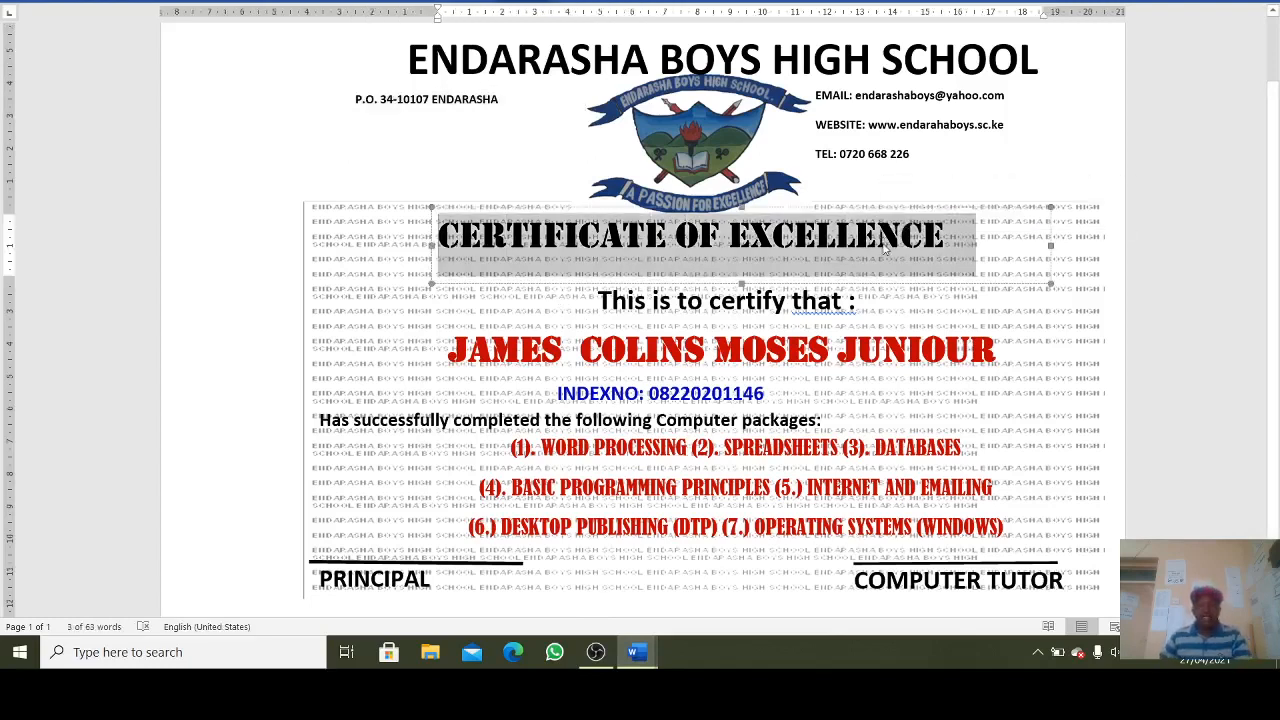
{"action": "left_click", "coordinate": [78, 3]}
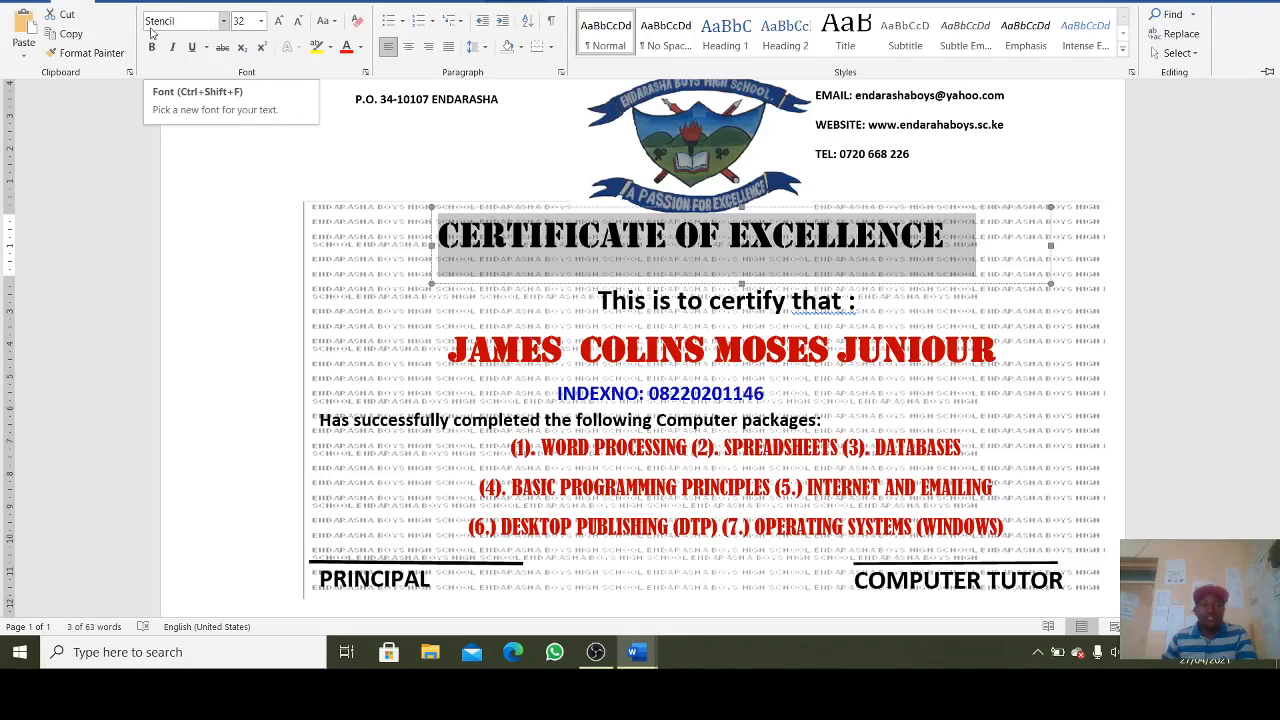
{"action": "mouse_move", "coordinate": [629, 640]}
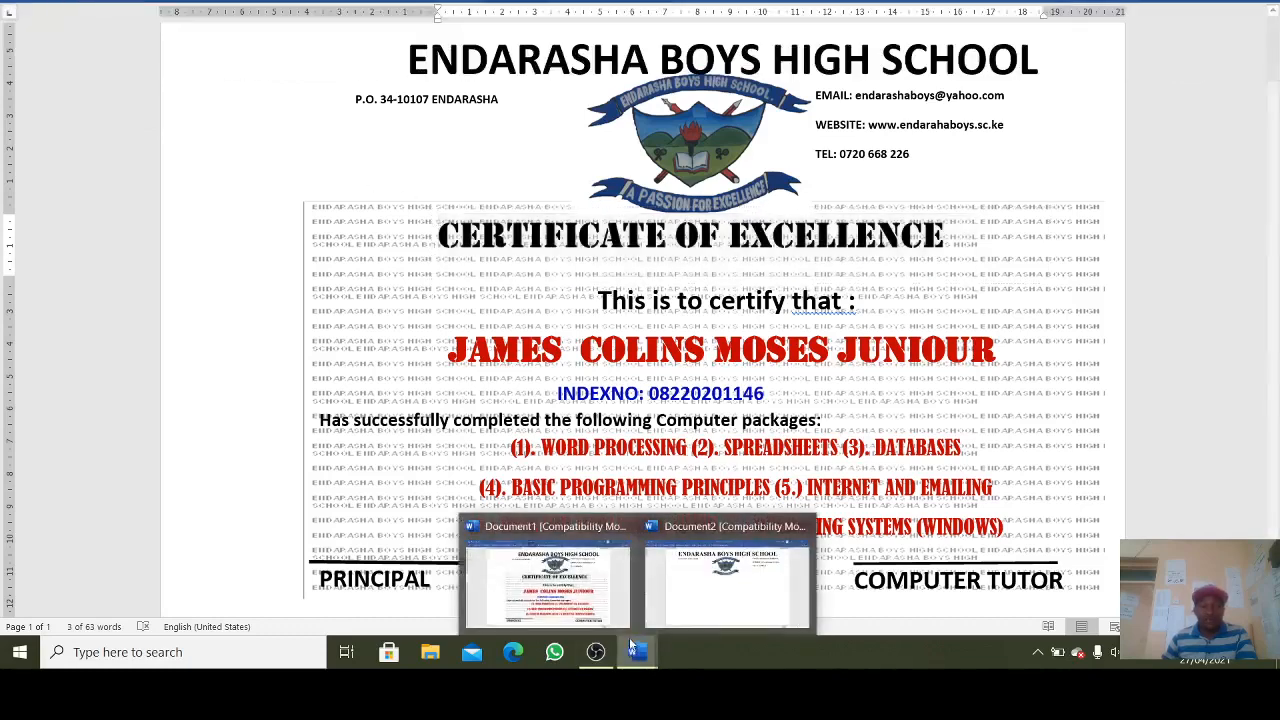
{"action": "left_click", "coordinate": [727, 588]}
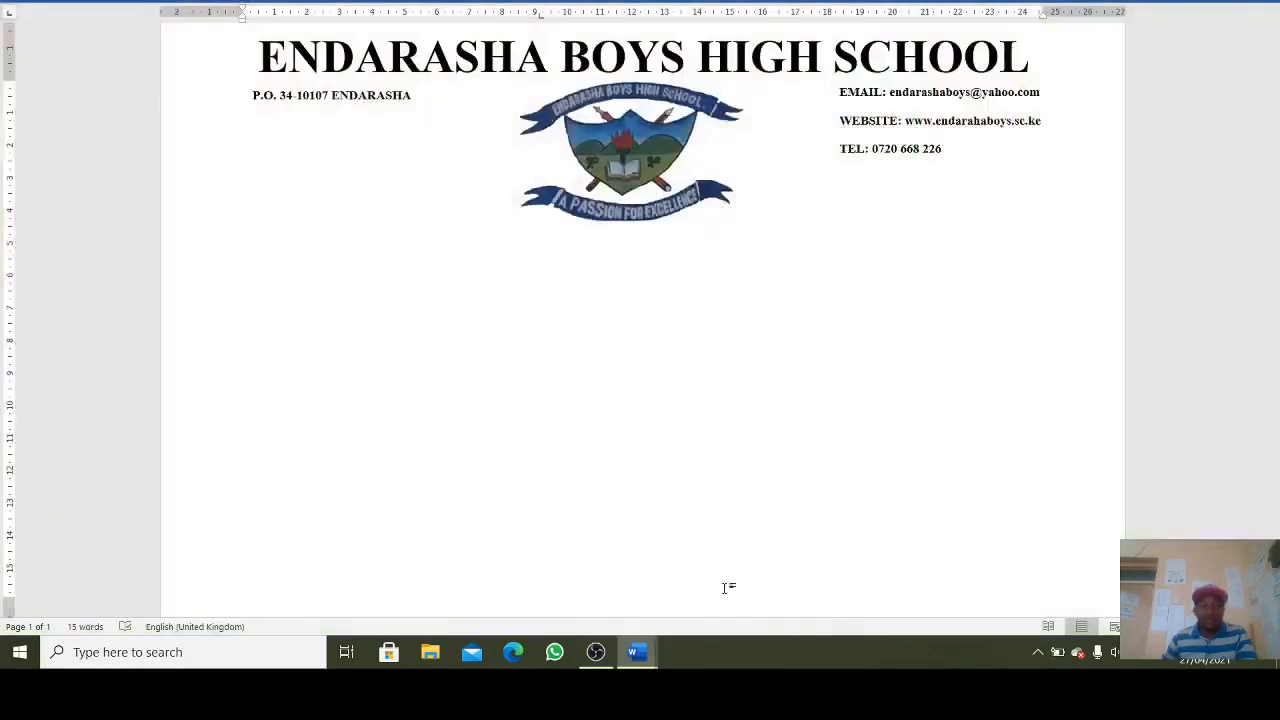
{"action": "left_click", "coordinate": [117, 5]}
- Draw a text box under the crest, paste CERTIFICATE OF EXCELLENCE, then narrow and centre it
{"action": "left_click", "coordinate": [227, 45]}
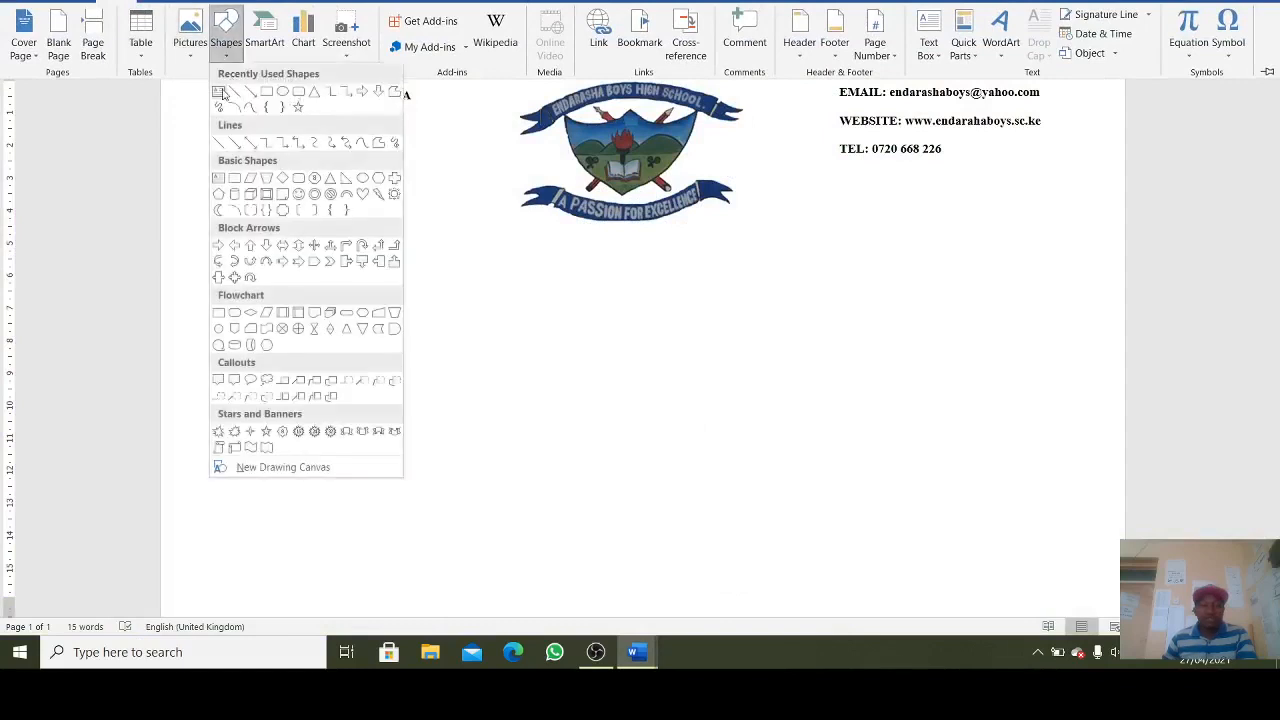
{"action": "left_click", "coordinate": [224, 92]}
{"action": "left_click_drag", "start_coordinate": [270, 231], "coordinate": [1087, 289]}
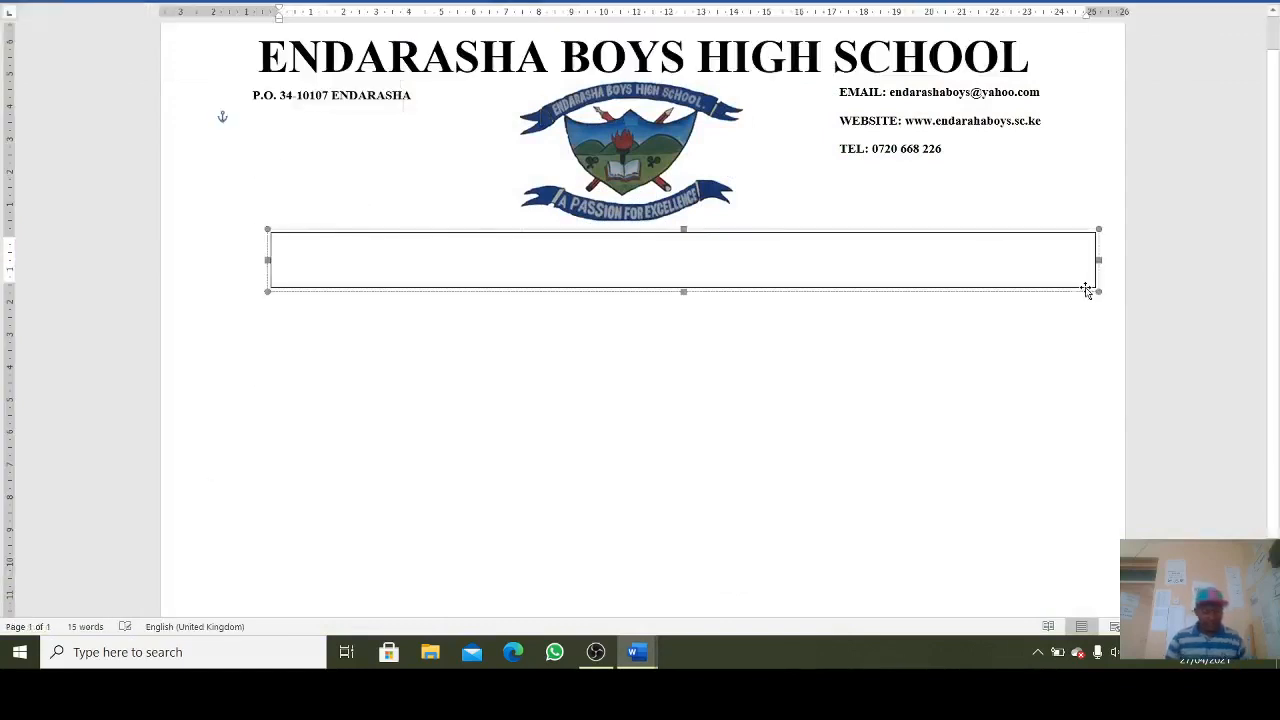
{"action": "type", "text": "V"}
{"action": "key", "text": "BackSpace"}
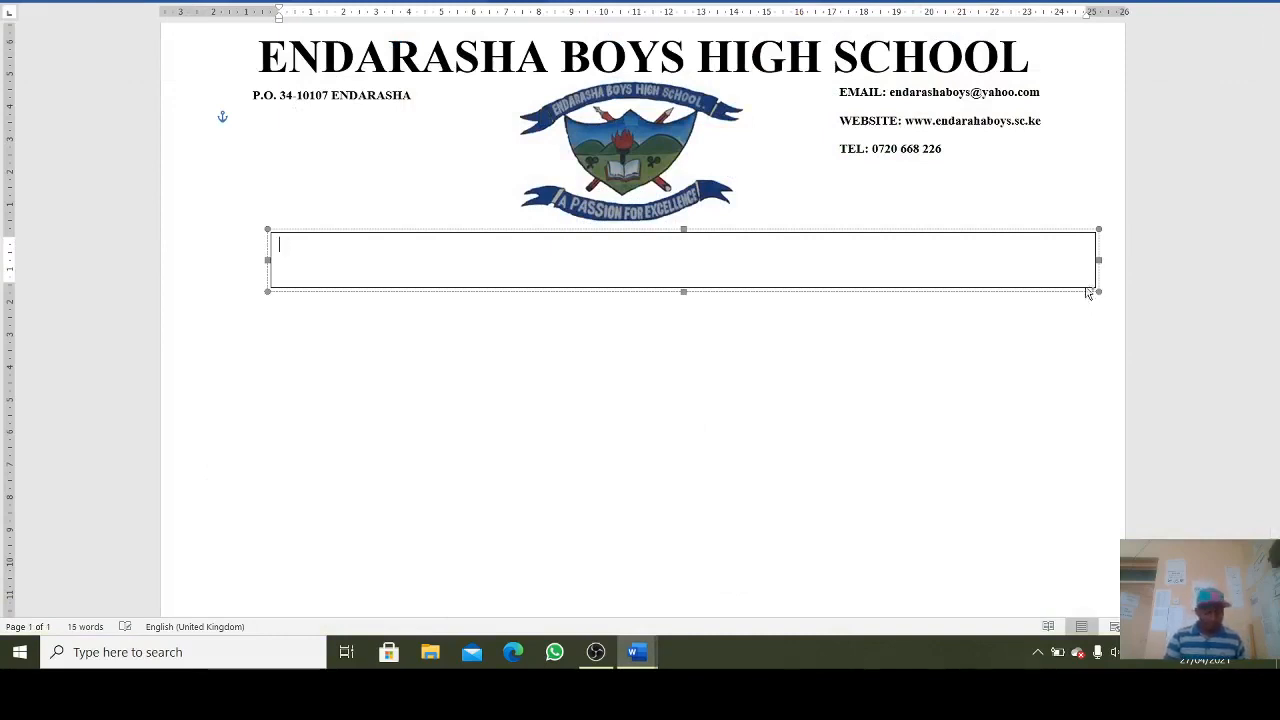
{"action": "key", "text": "ctrl+v"}
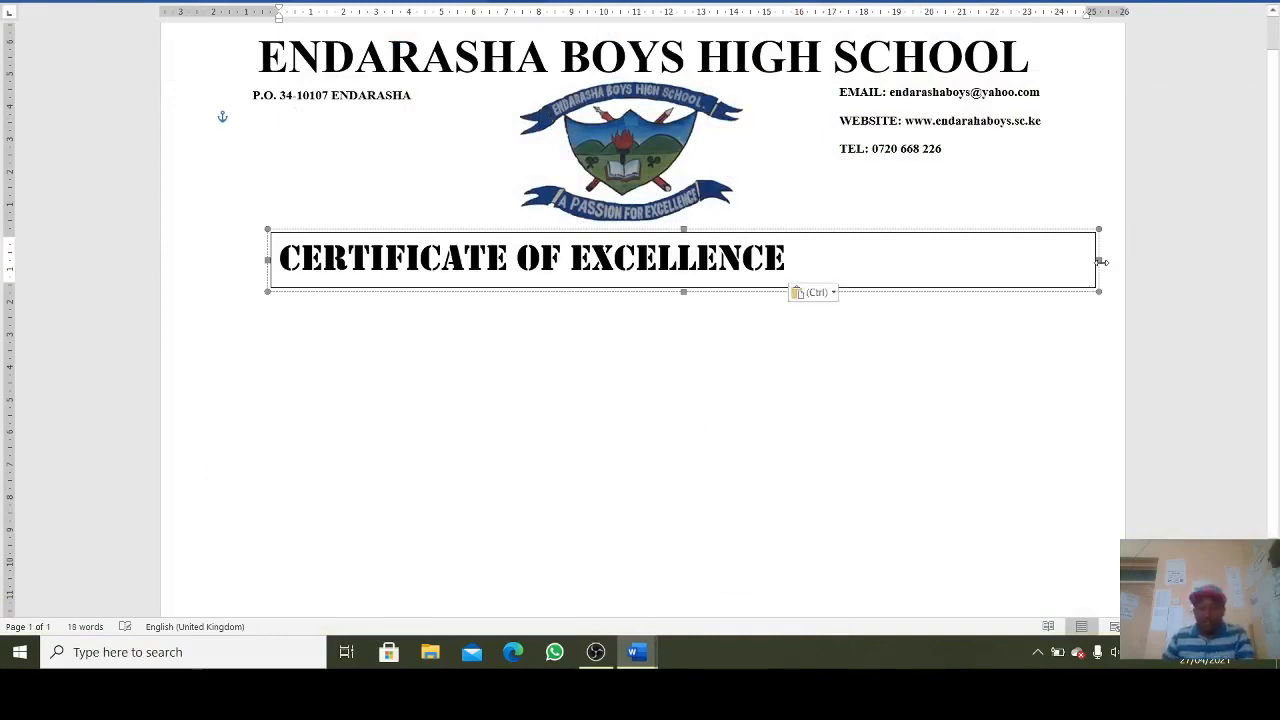
{"action": "left_click_drag", "start_coordinate": [1098, 260], "coordinate": [835, 262]}
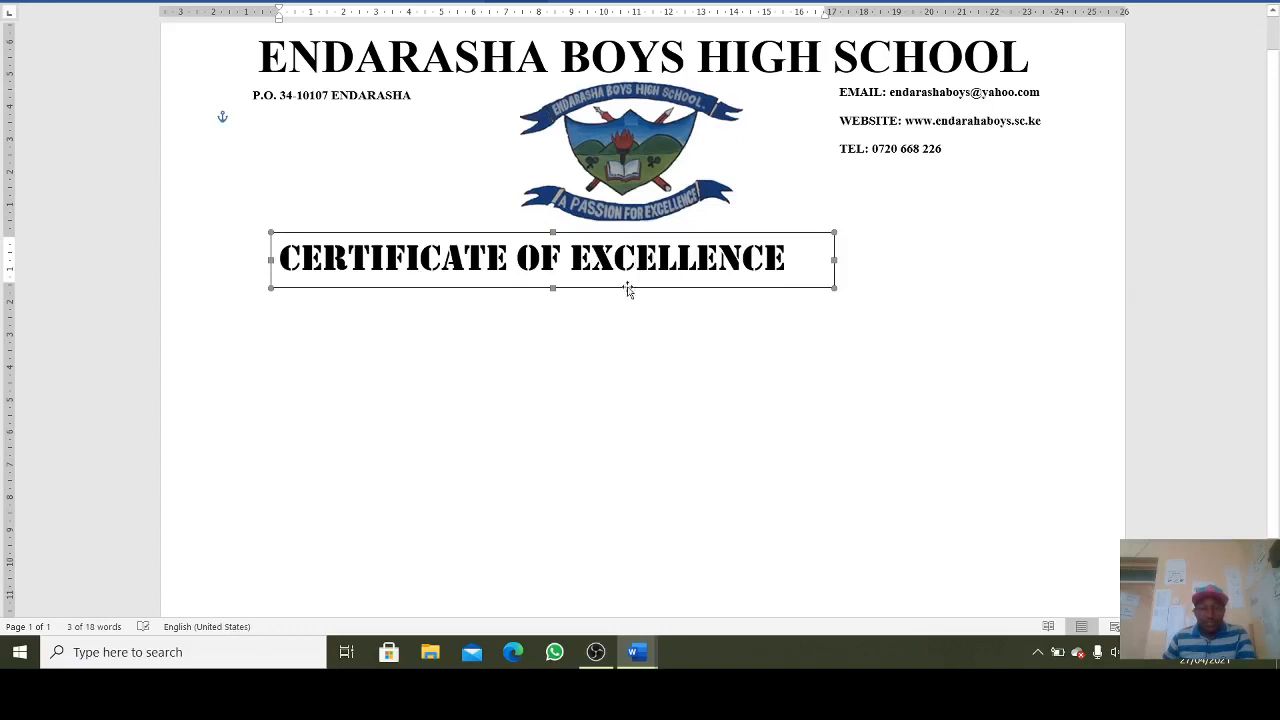
{"action": "left_click_drag", "start_coordinate": [628, 290], "coordinate": [742, 287]}
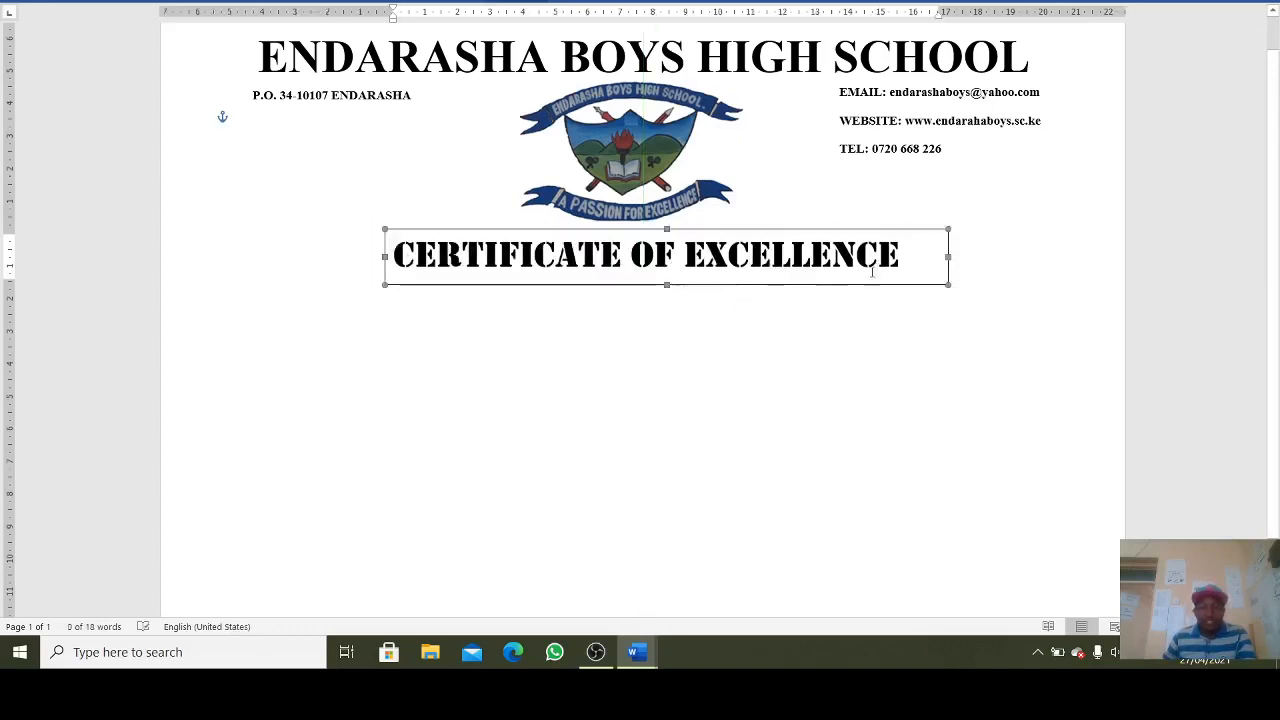
- Give the CERTIFICATE OF EXCELLENCE title box No Outline
{"action": "left_click", "coordinate": [516, 2]}
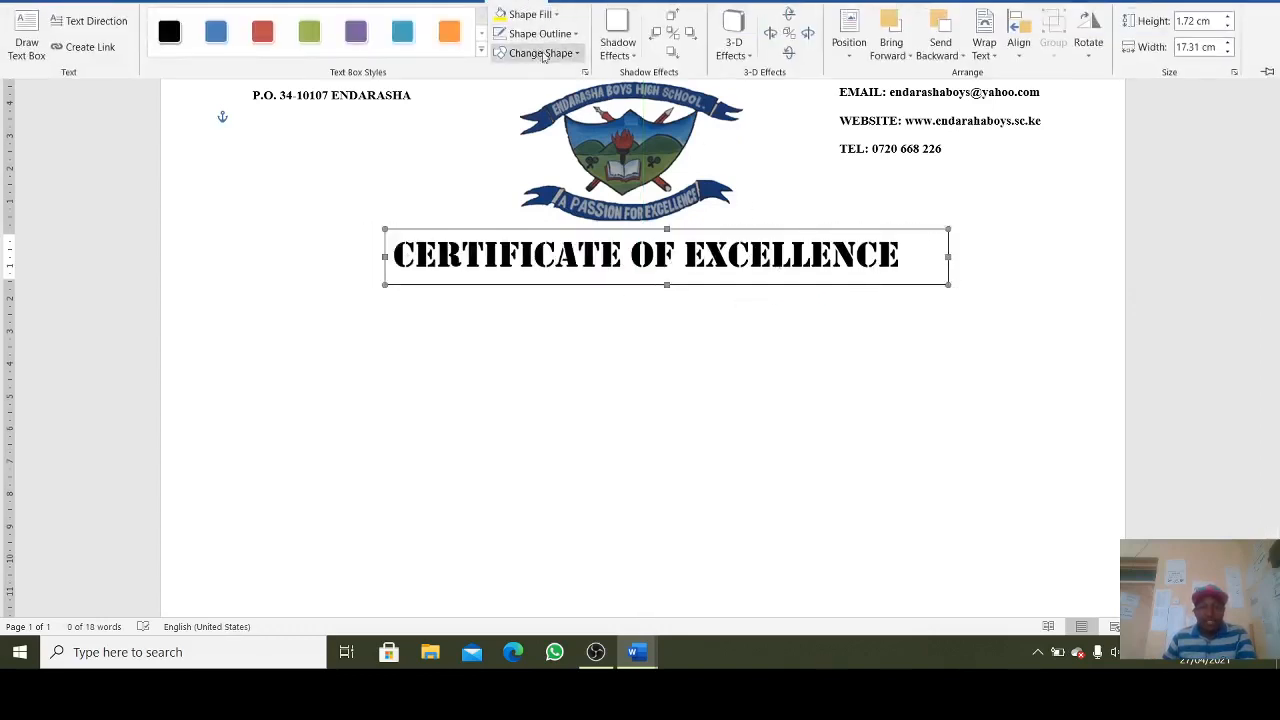
{"action": "left_click", "coordinate": [548, 34]}
{"action": "left_click", "coordinate": [543, 177]}
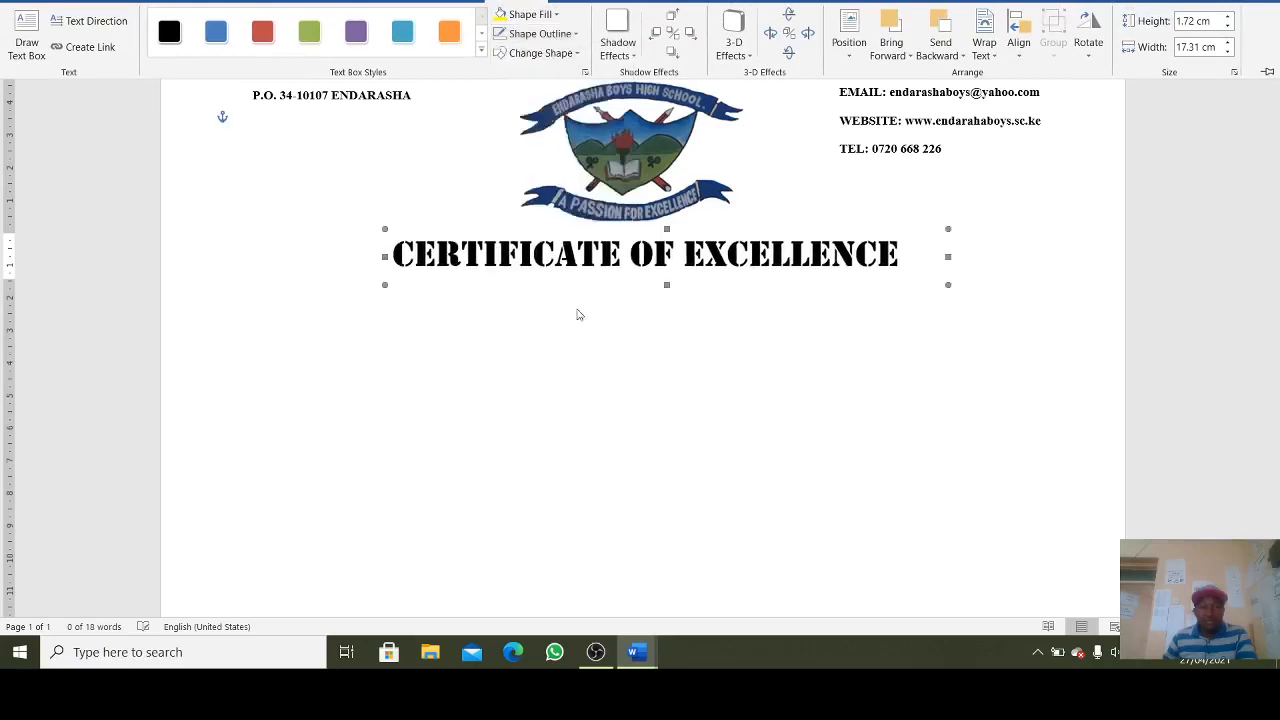
{"action": "left_click", "coordinate": [607, 319]}
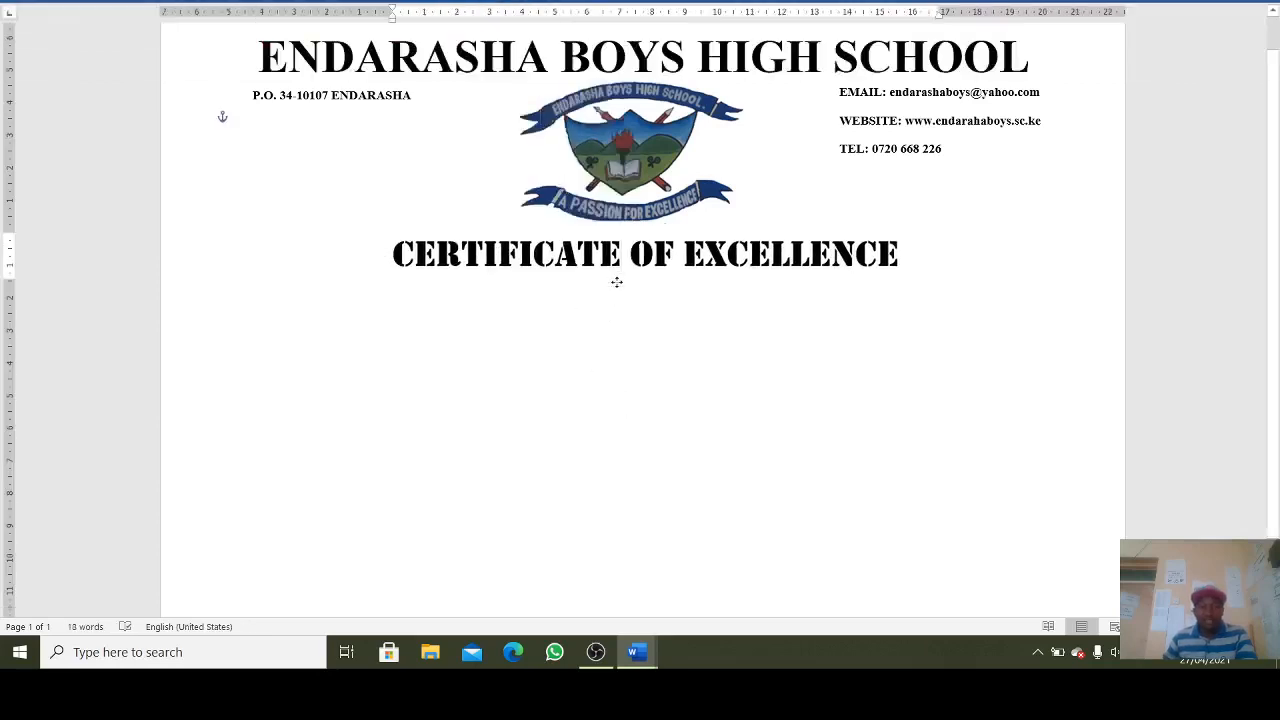
{"action": "left_click", "coordinate": [614, 281]}
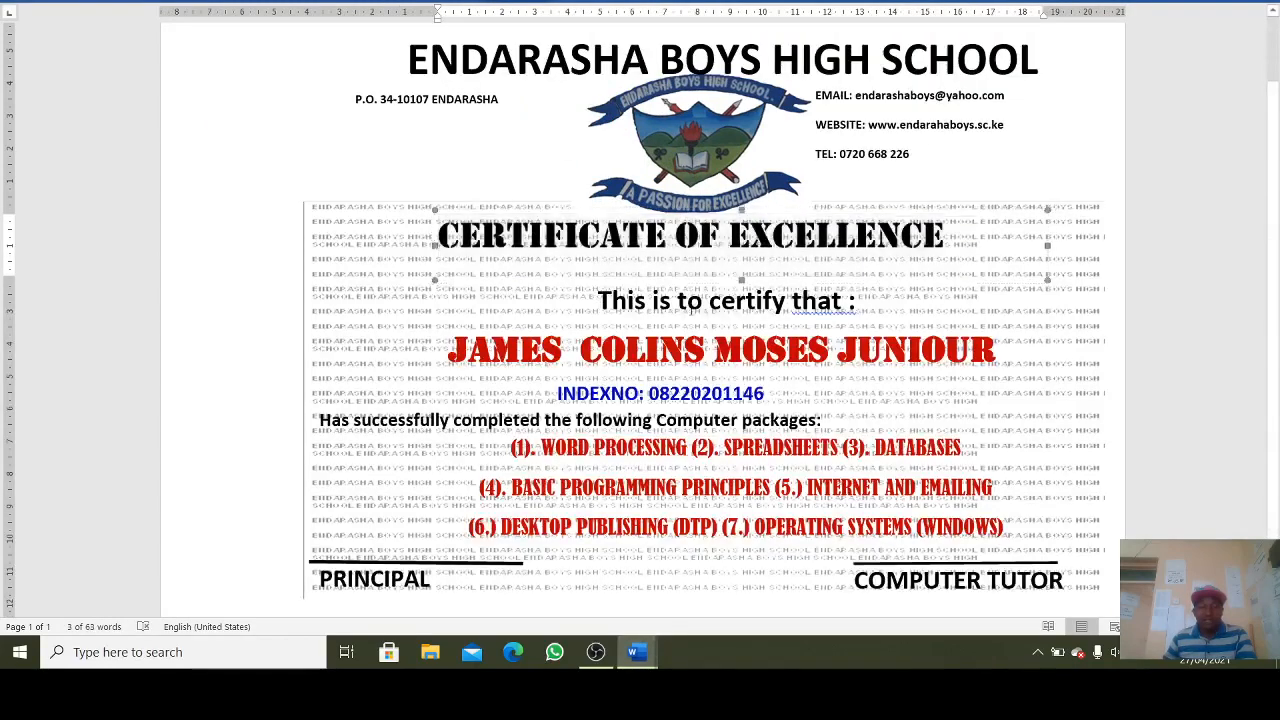
{"action": "left_click", "coordinate": [851, 302]}
{"action": "left_click_drag", "start_coordinate": [855, 302], "coordinate": [590, 304]}
{"action": "key", "text": "ctrl+c"}
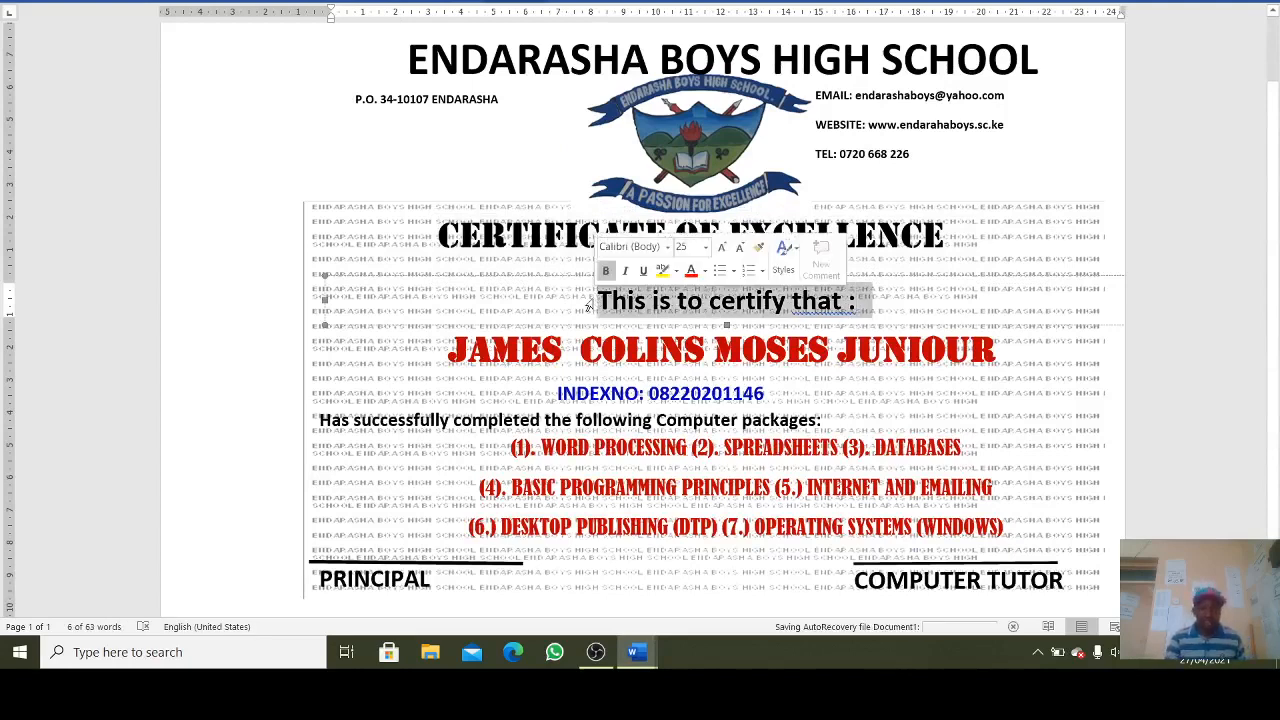
{"action": "left_click", "coordinate": [639, 649]}
{"action": "left_click", "coordinate": [720, 588]}
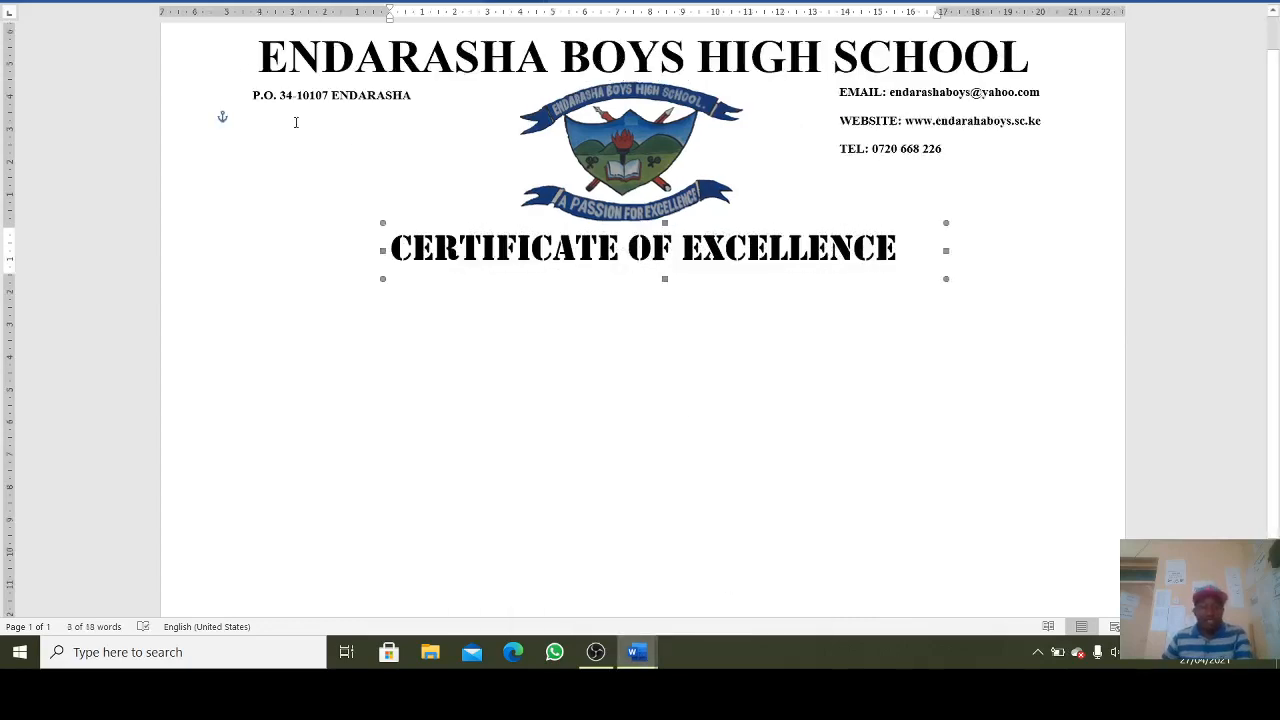
- Draw a text box below the title and paste the 'This is to certify that :' line into it
{"action": "left_click", "coordinate": [117, 2]}
{"action": "left_click", "coordinate": [228, 42]}
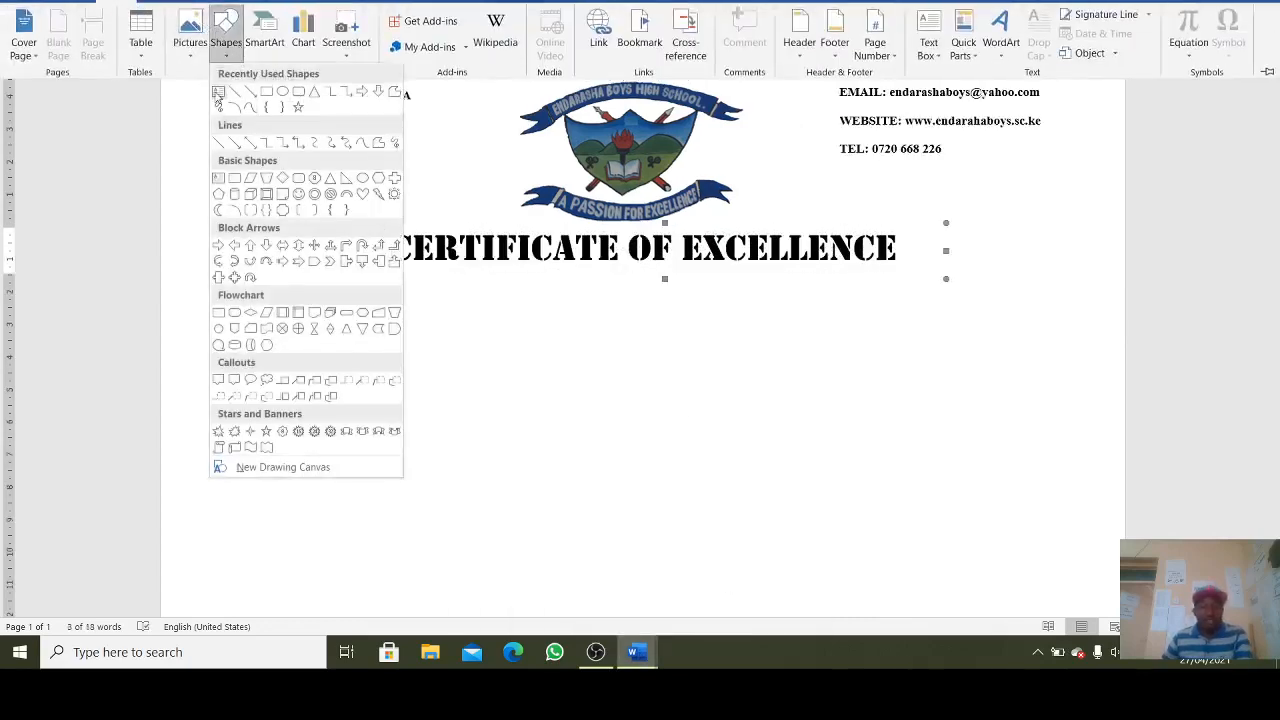
{"action": "left_click", "coordinate": [218, 92]}
{"action": "left_click_drag", "start_coordinate": [403, 289], "coordinate": [913, 332]}
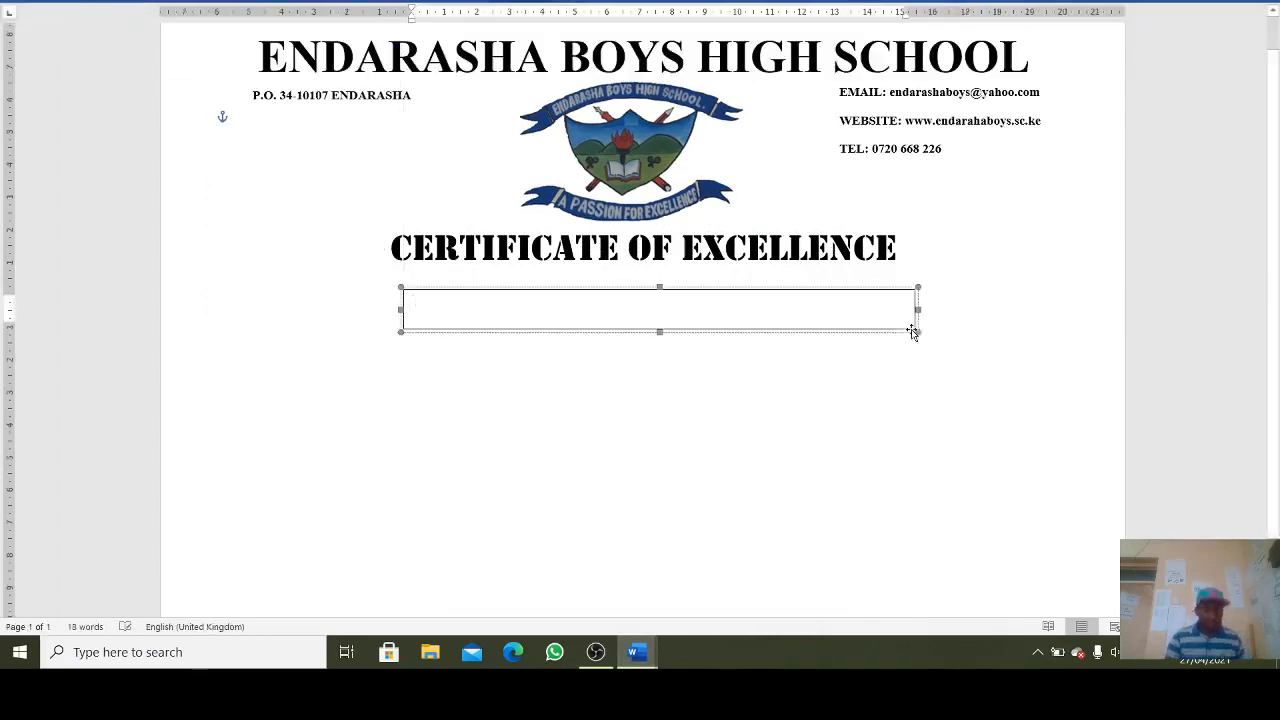
{"action": "key", "text": "ctrl+v"}
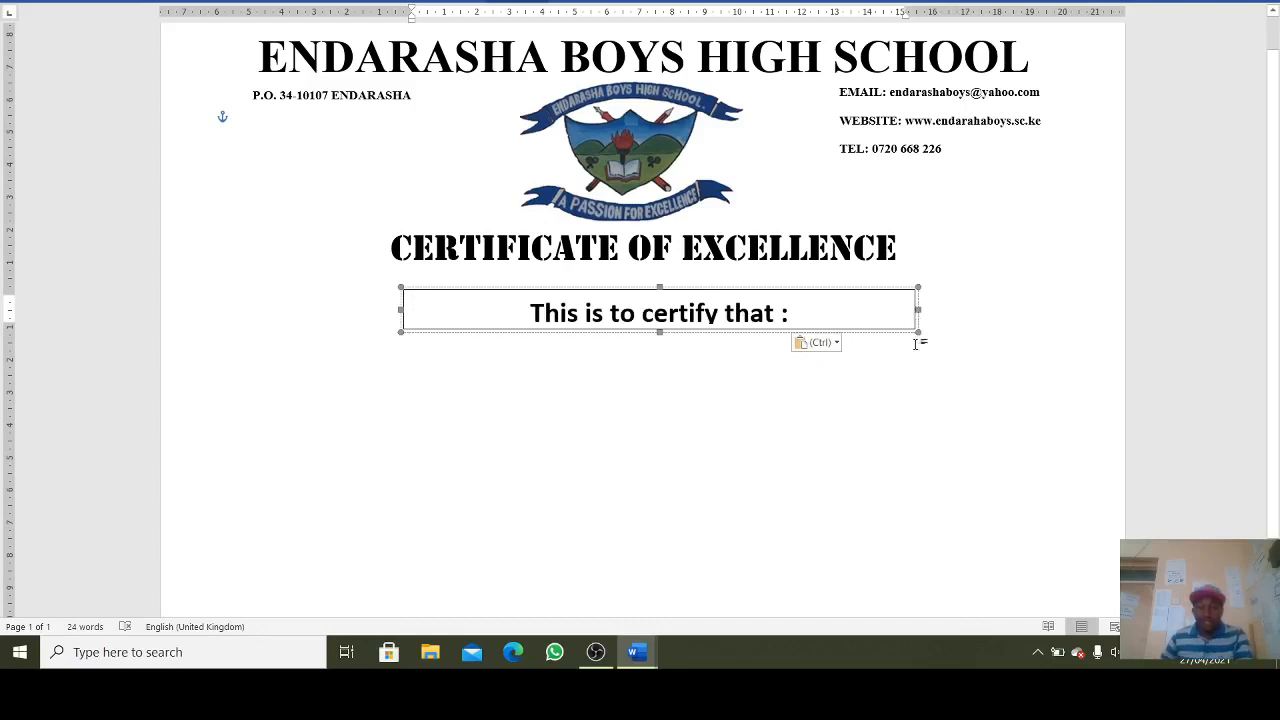
- Nudge the certify text box up closer to the certificate title
{"action": "left_click_drag", "start_coordinate": [918, 328], "coordinate": [921, 331]}
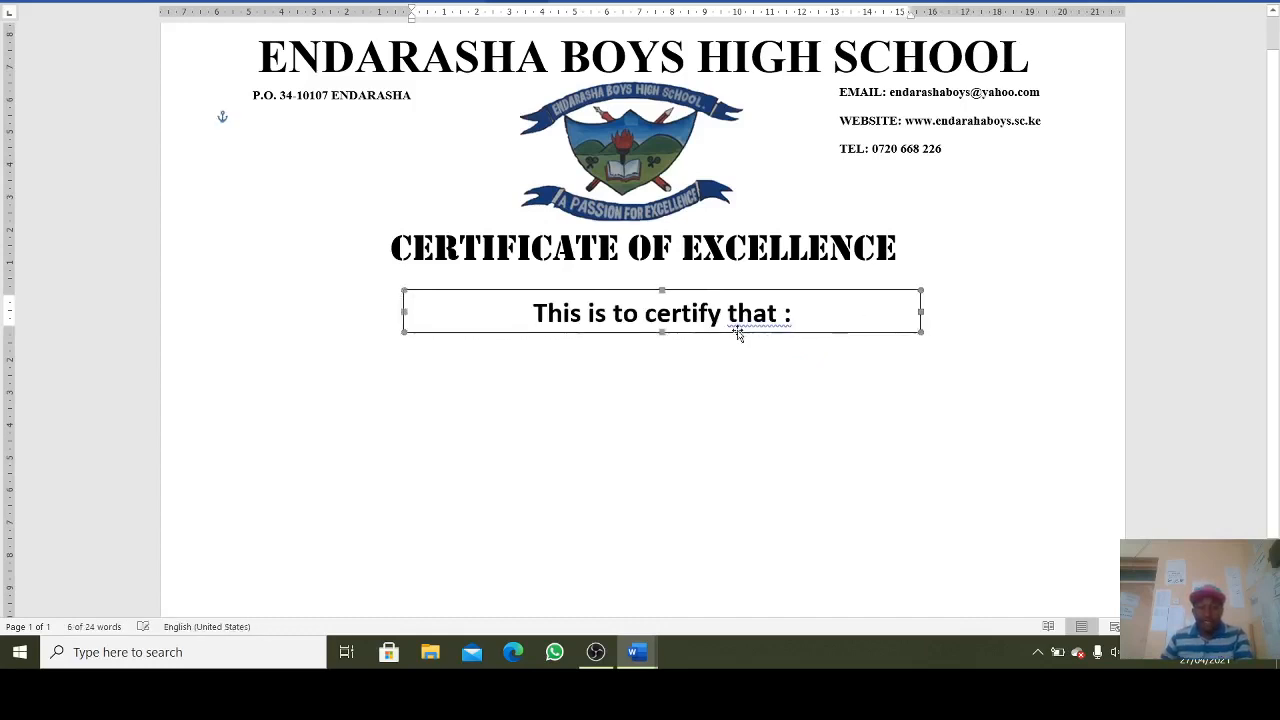
{"action": "left_click_drag", "start_coordinate": [735, 329], "coordinate": [736, 318]}
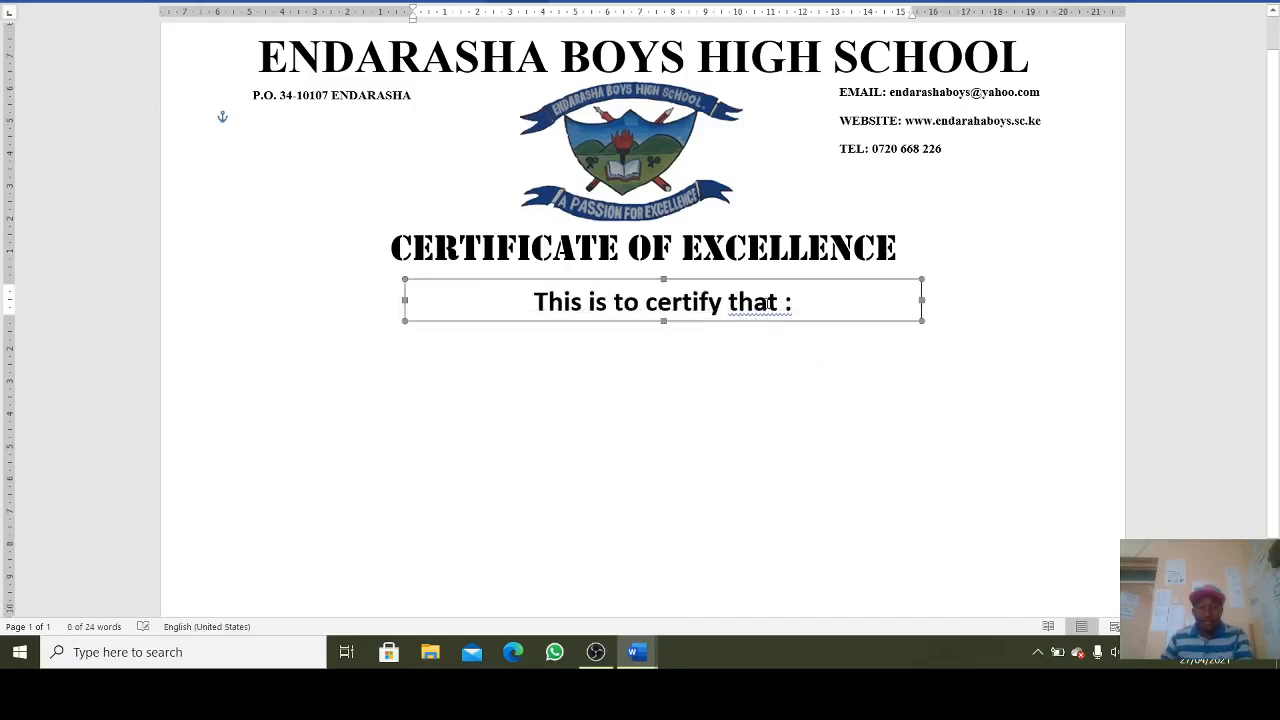
{"action": "right_click", "coordinate": [767, 303]}
{"action": "left_click", "coordinate": [738, 312]}
{"action": "right_click", "coordinate": [740, 311]}
{"action": "right_click", "coordinate": [750, 303]}
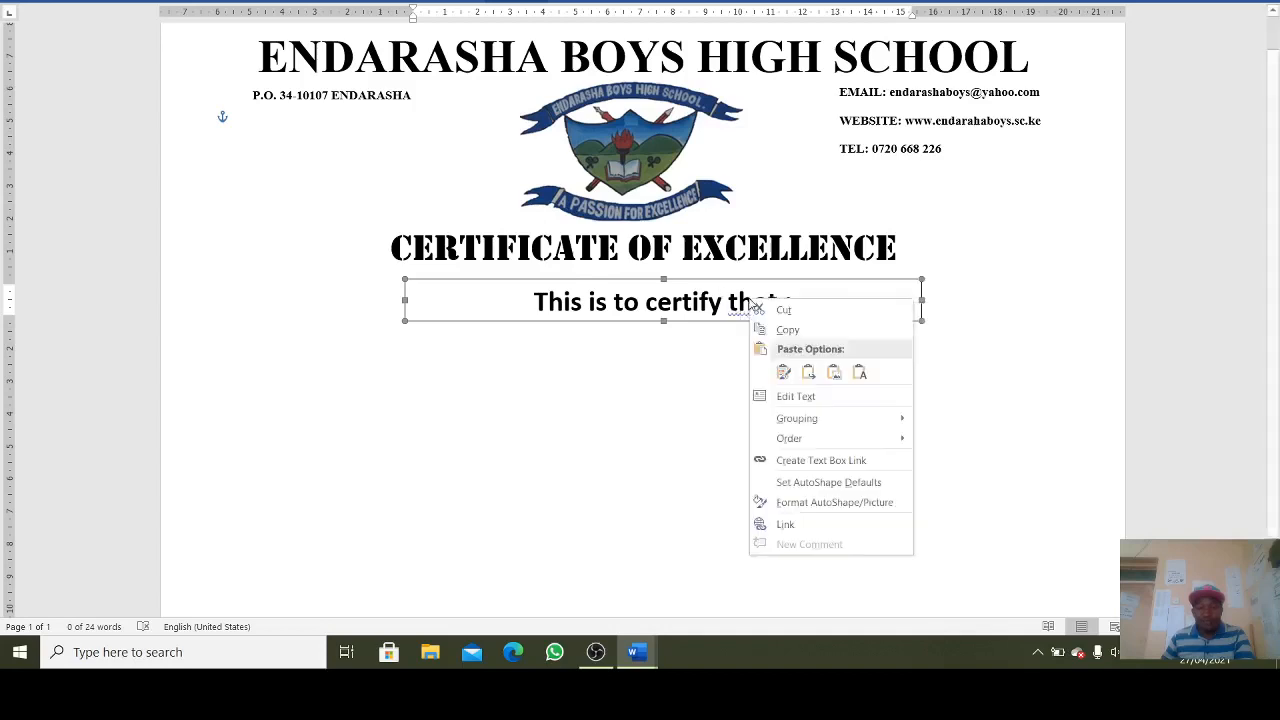
{"action": "left_click", "coordinate": [715, 340]}
{"action": "right_click", "coordinate": [750, 305]}
{"action": "left_click", "coordinate": [728, 323]}
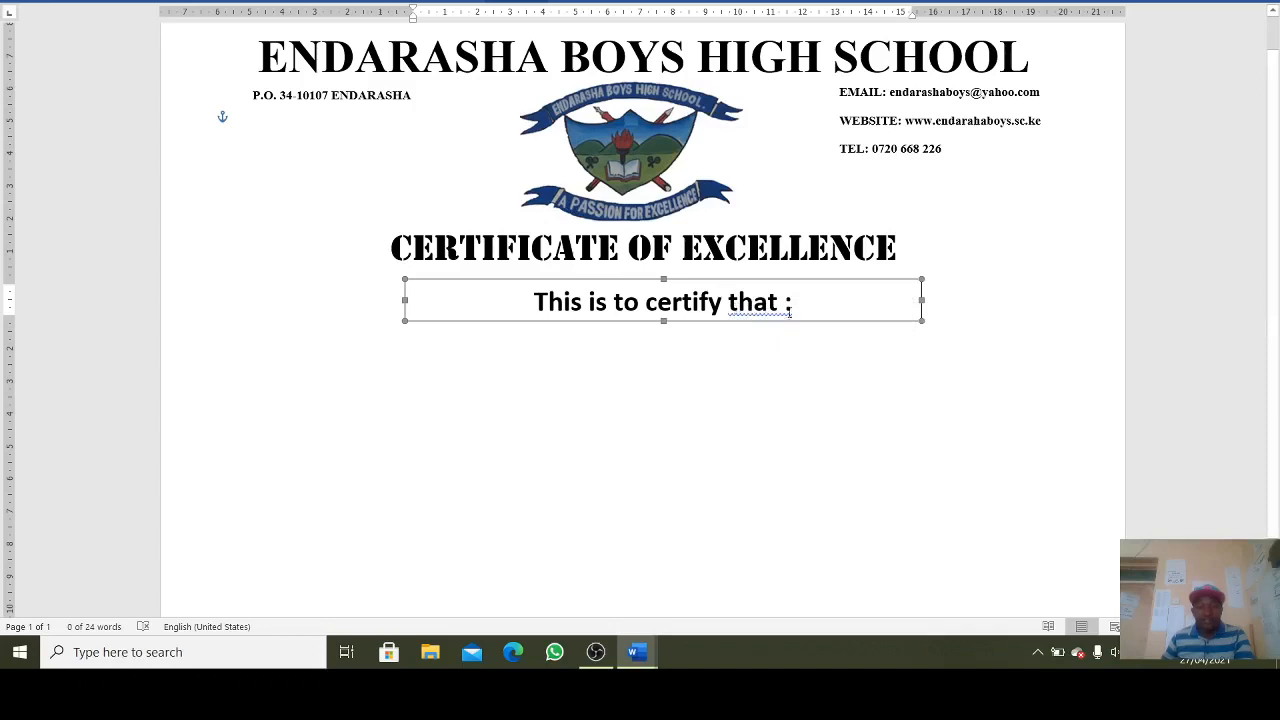
- Set the 'This is to certify that' line in Times New Roman
{"action": "left_click_drag", "start_coordinate": [790, 313], "coordinate": [532, 302]}
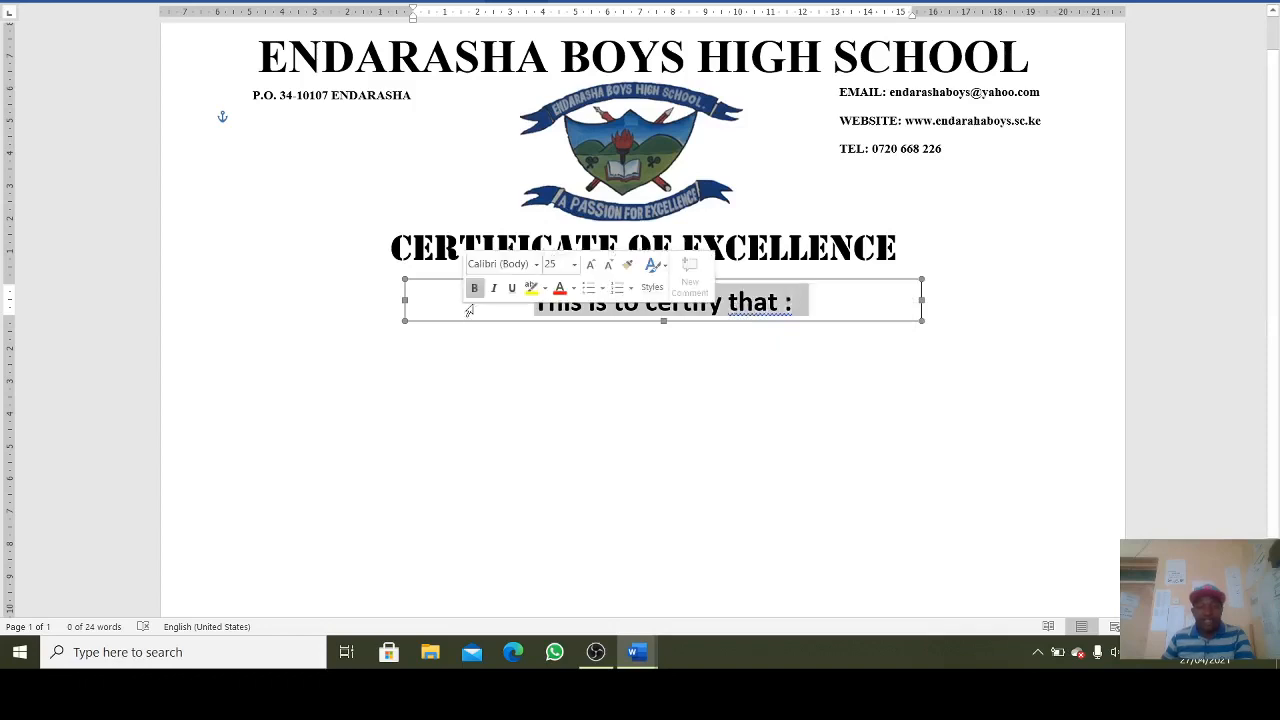
{"action": "left_click", "coordinate": [70, 5]}
{"action": "left_click", "coordinate": [223, 21]}
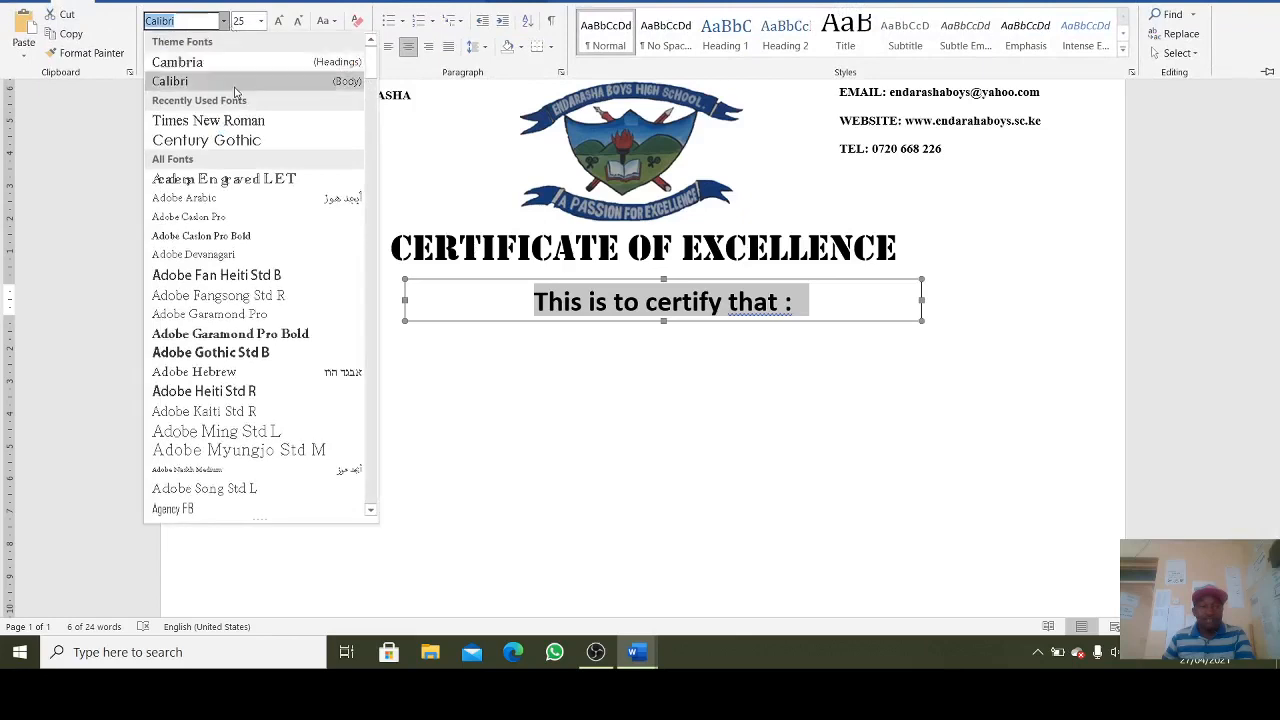
{"action": "left_click", "coordinate": [247, 121]}
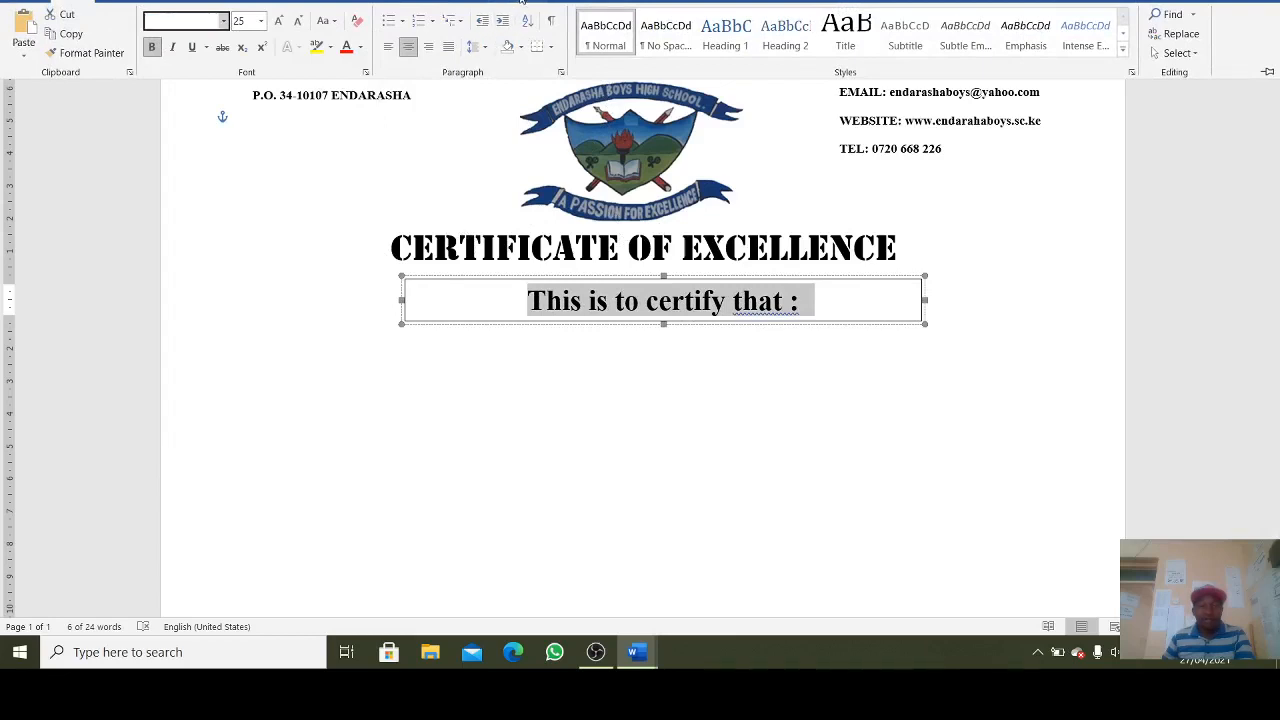
- Set the certify text box's Shape Outline to No Outline
{"action": "left_click", "coordinate": [565, 30]}
{"action": "left_click", "coordinate": [538, 33]}
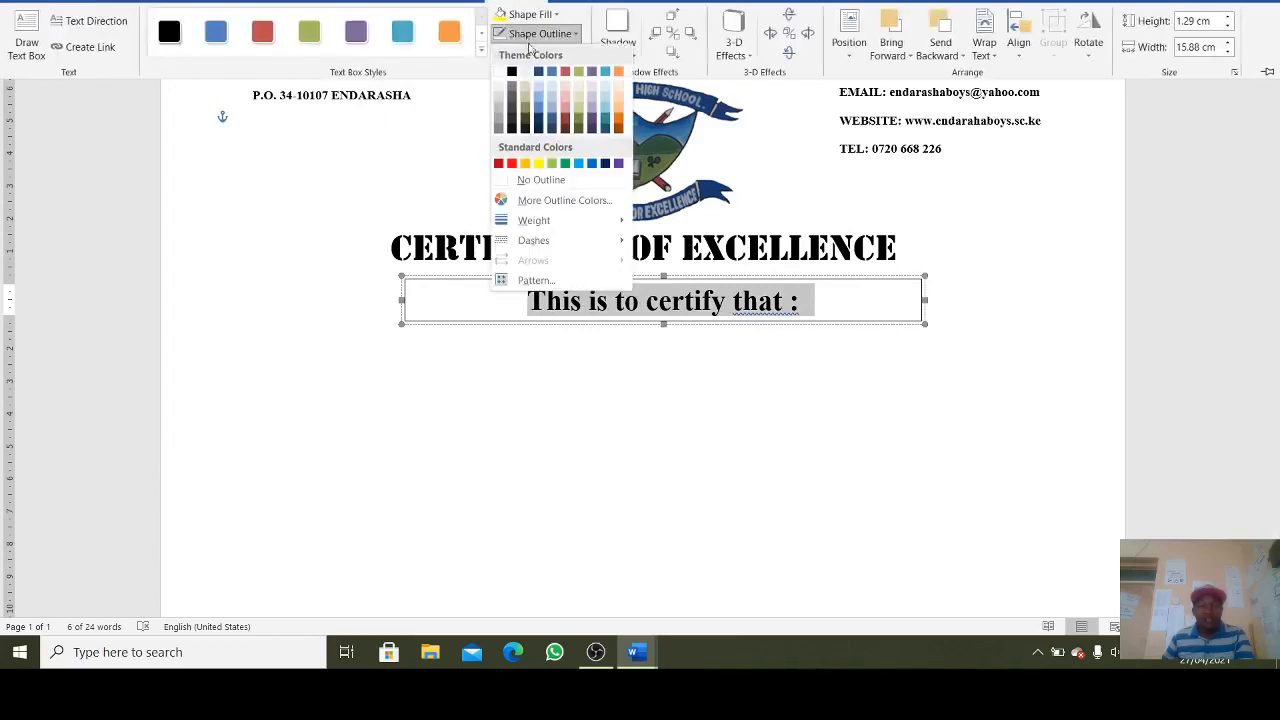
{"action": "left_click", "coordinate": [553, 184]}
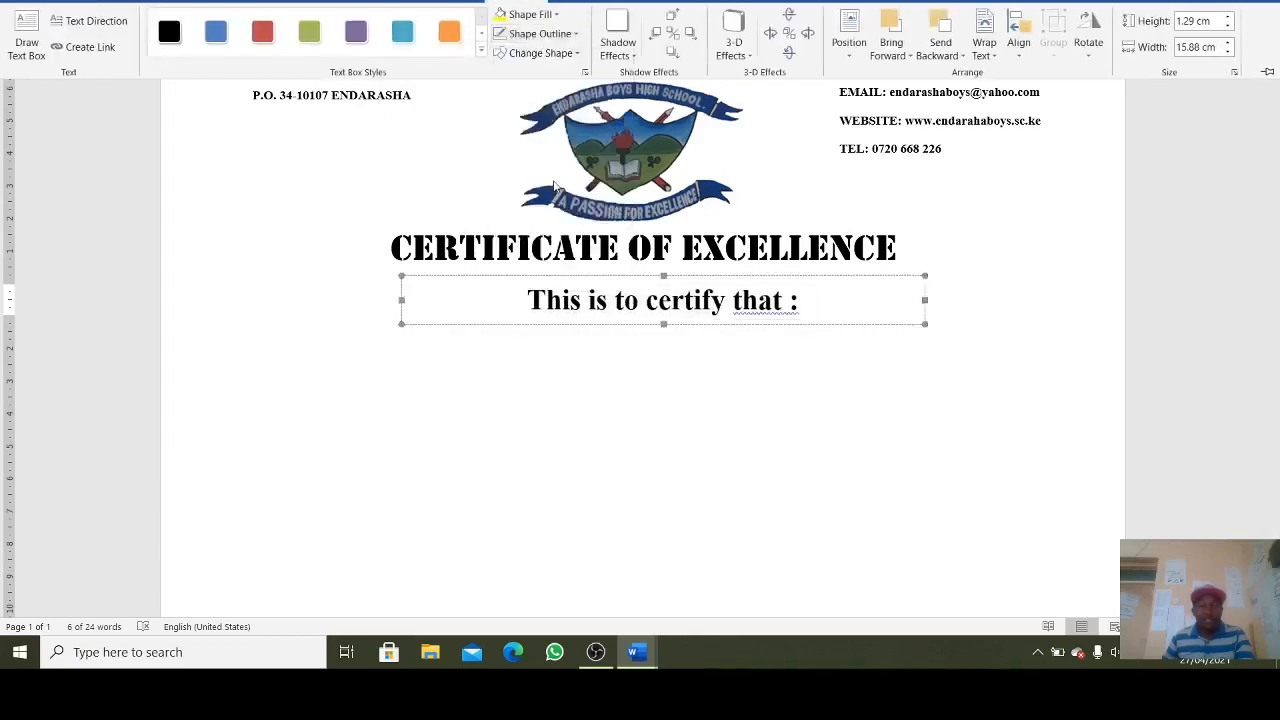
{"action": "left_click", "coordinate": [686, 385]}
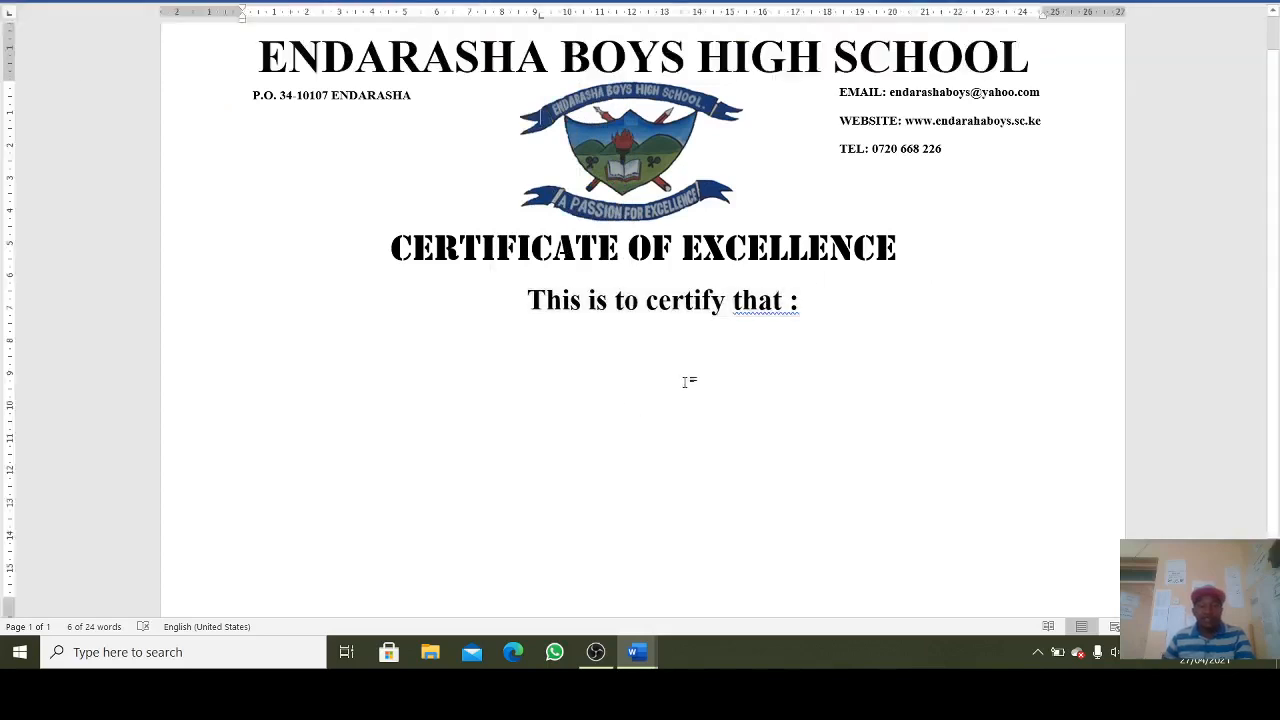
- Correct 'that :' to 'that:', then switch to the finished certificate document
{"action": "right_click", "coordinate": [745, 302]}
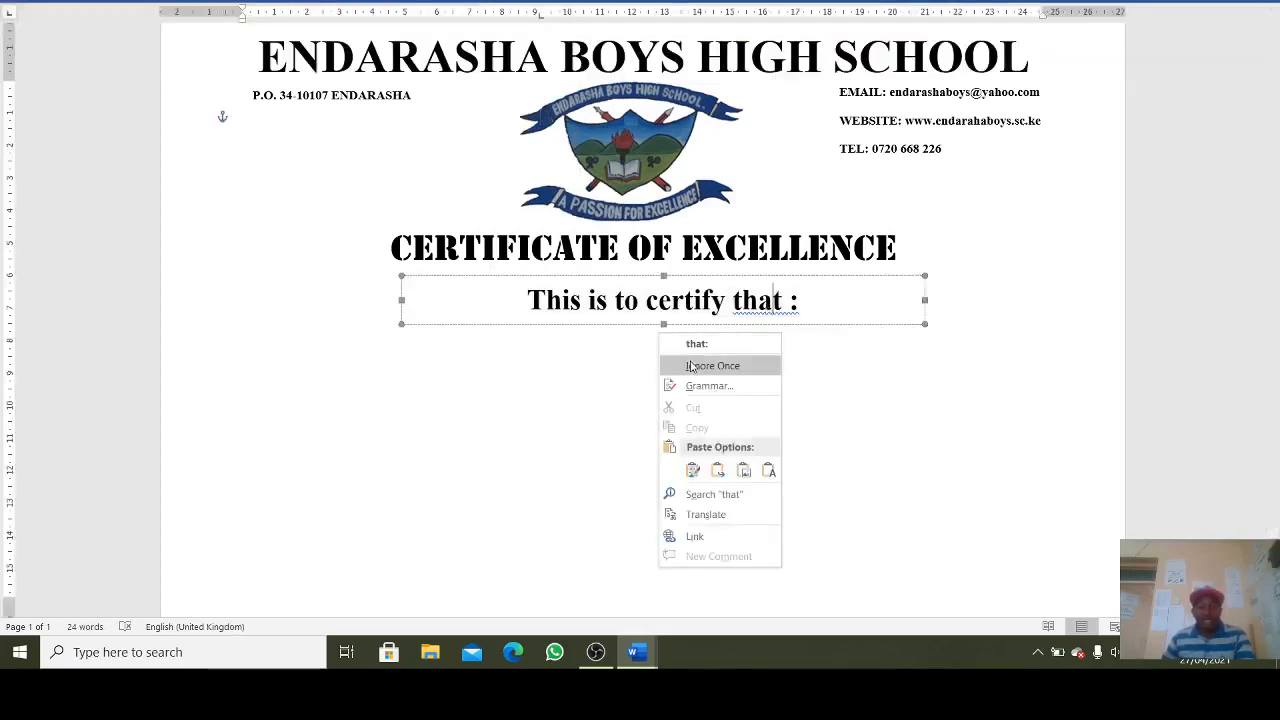
{"action": "left_click", "coordinate": [731, 345]}
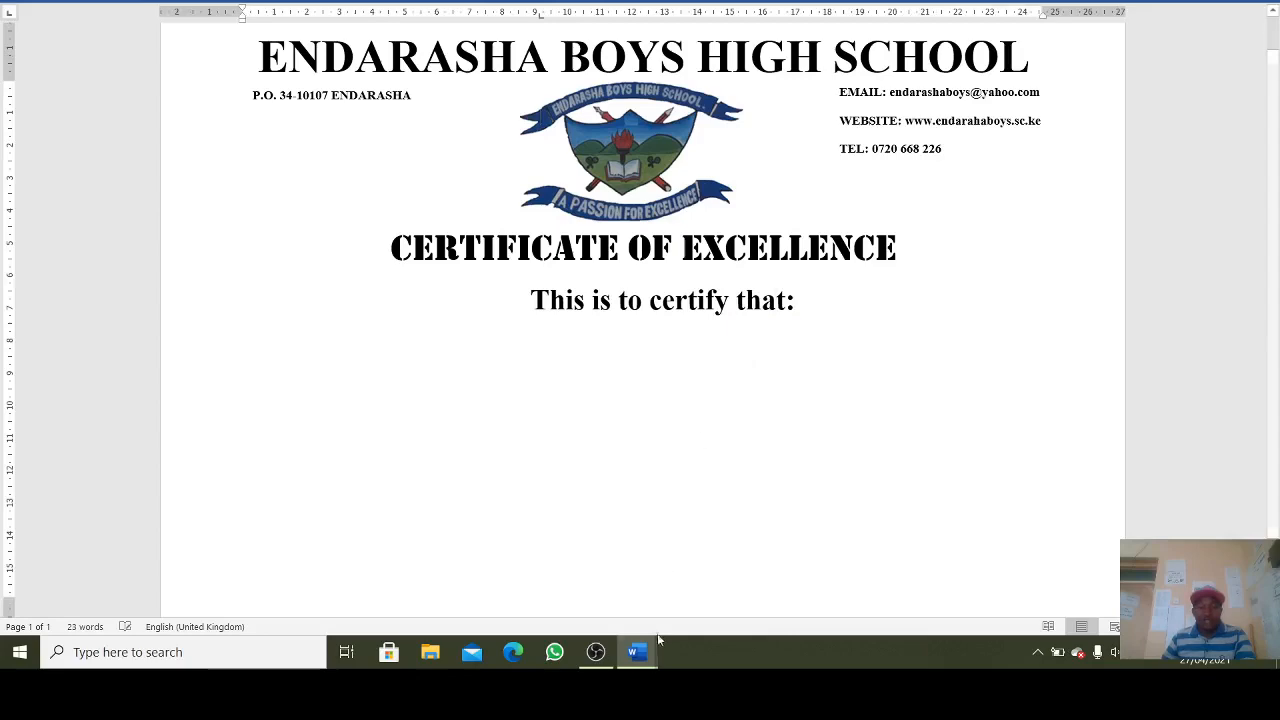
{"action": "mouse_move", "coordinate": [637, 652]}
{"action": "left_click", "coordinate": [584, 597]}
- Copy the red stencil student name from the finished certificate and return to the new certificate
{"action": "left_click", "coordinate": [601, 350]}
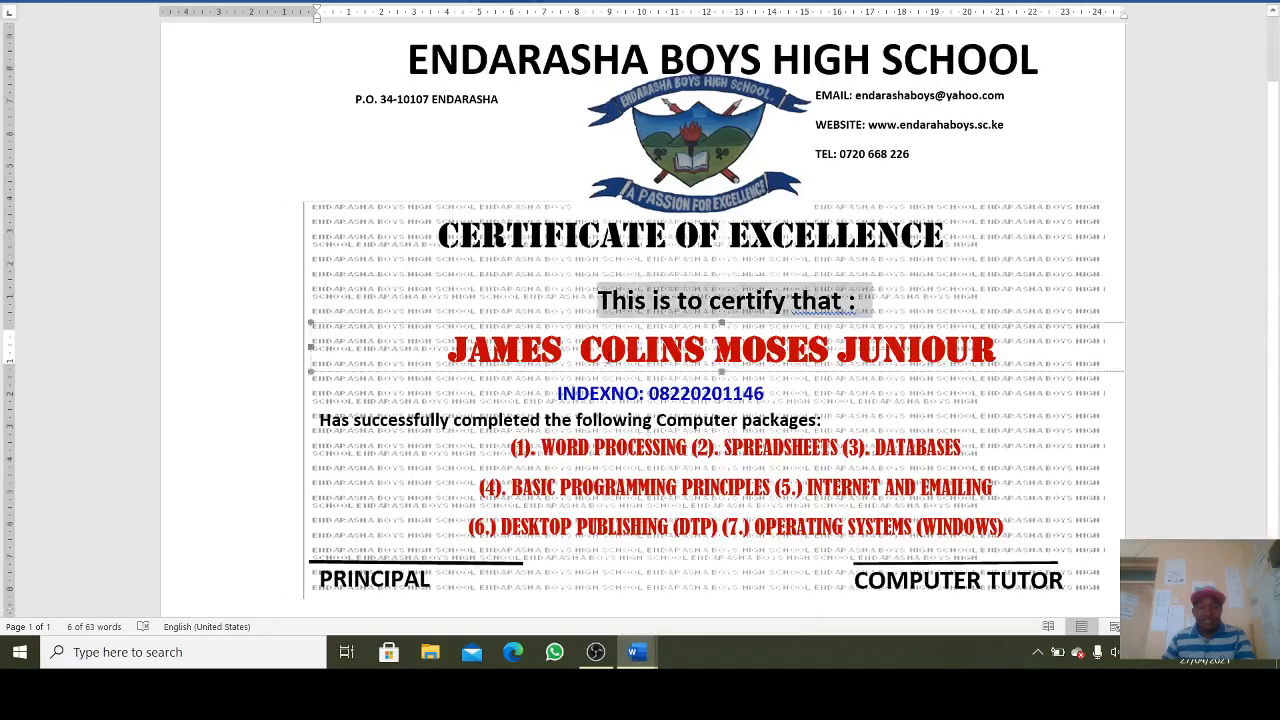
{"action": "left_click_drag", "start_coordinate": [450, 347], "coordinate": [1025, 350]}
{"action": "key", "text": "ctrl+c"}
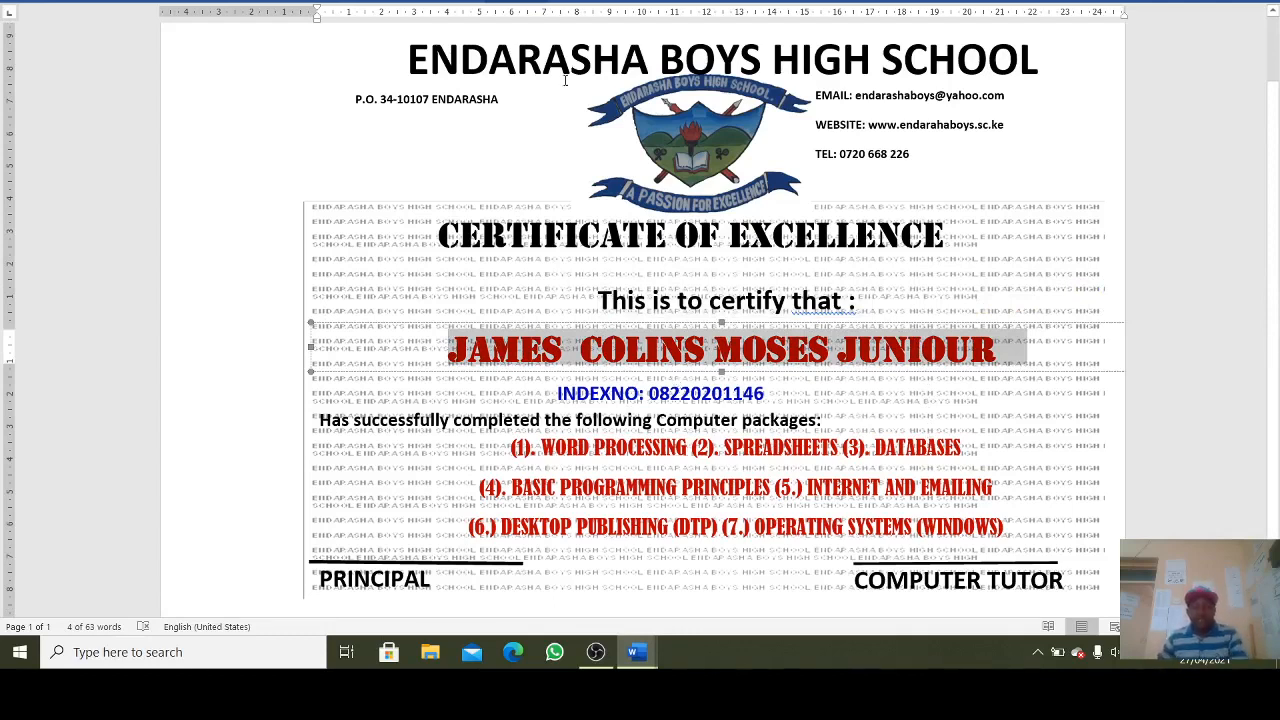
{"action": "left_click", "coordinate": [636, 653]}
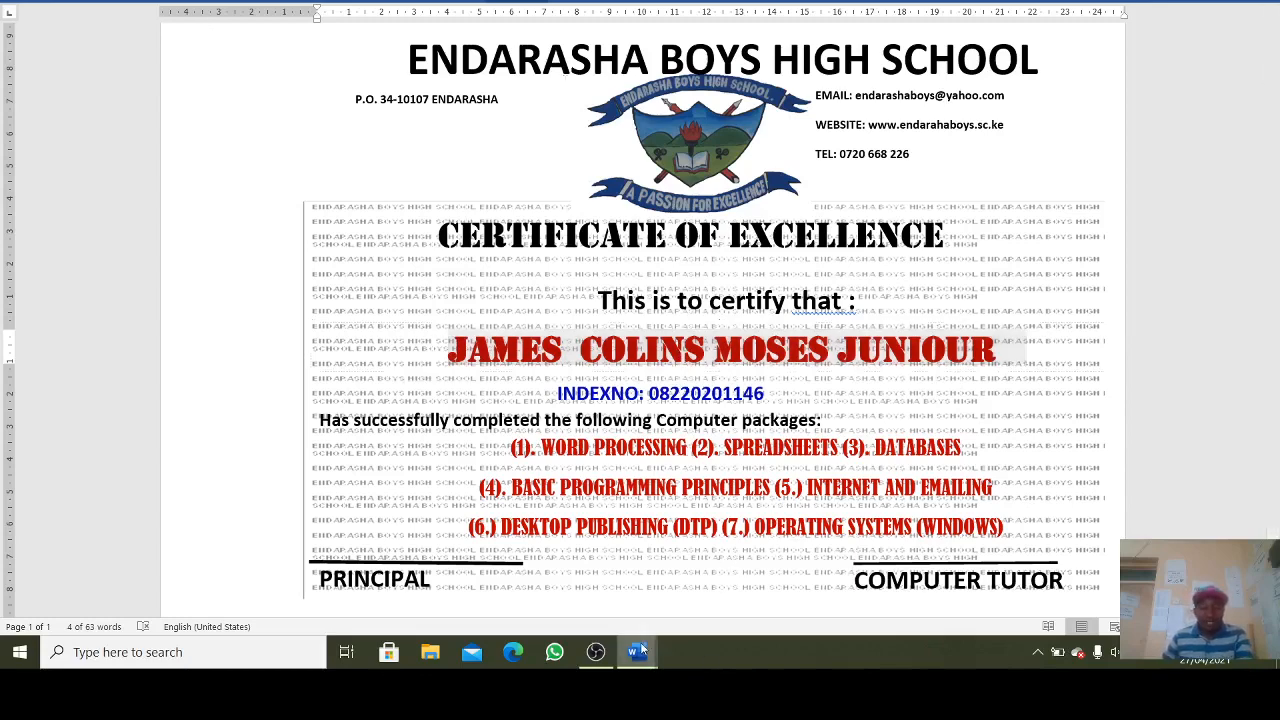
{"action": "left_click", "coordinate": [731, 585]}
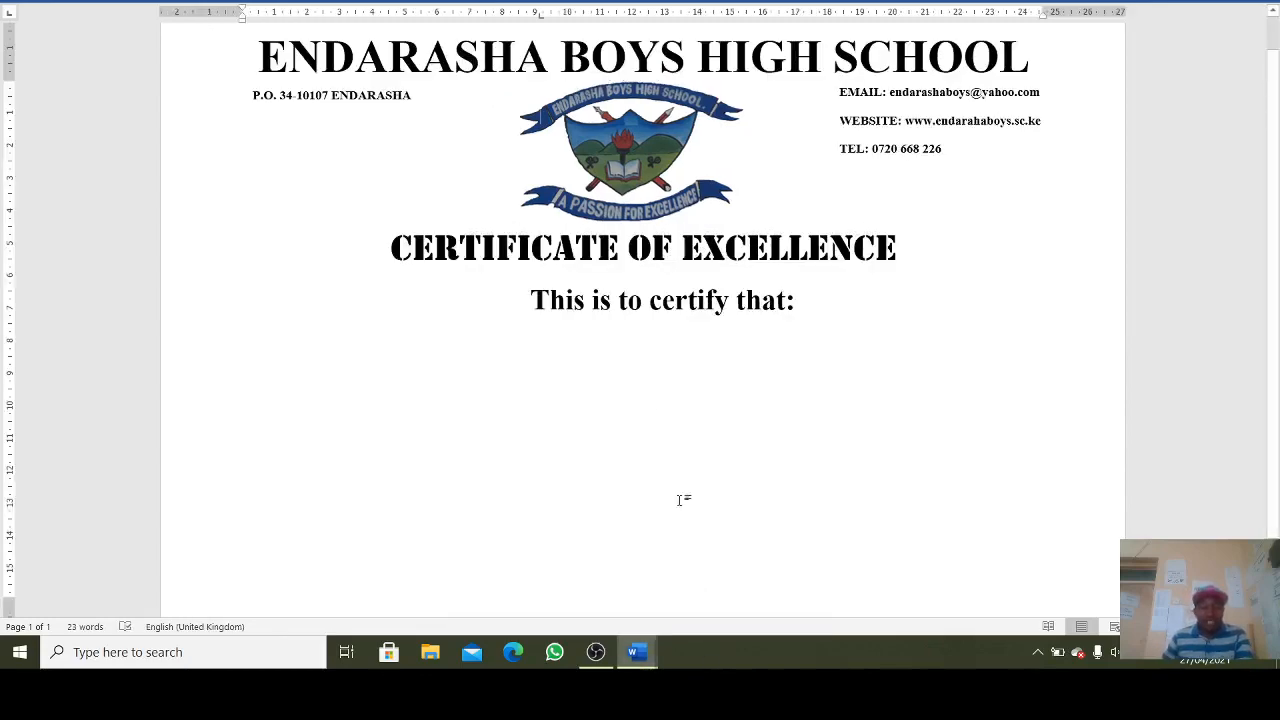
- Draw a text box below the certify line, paste the red name, and replace it with the new student's name
{"action": "left_click", "coordinate": [115, 3]}
{"action": "left_click", "coordinate": [235, 48]}
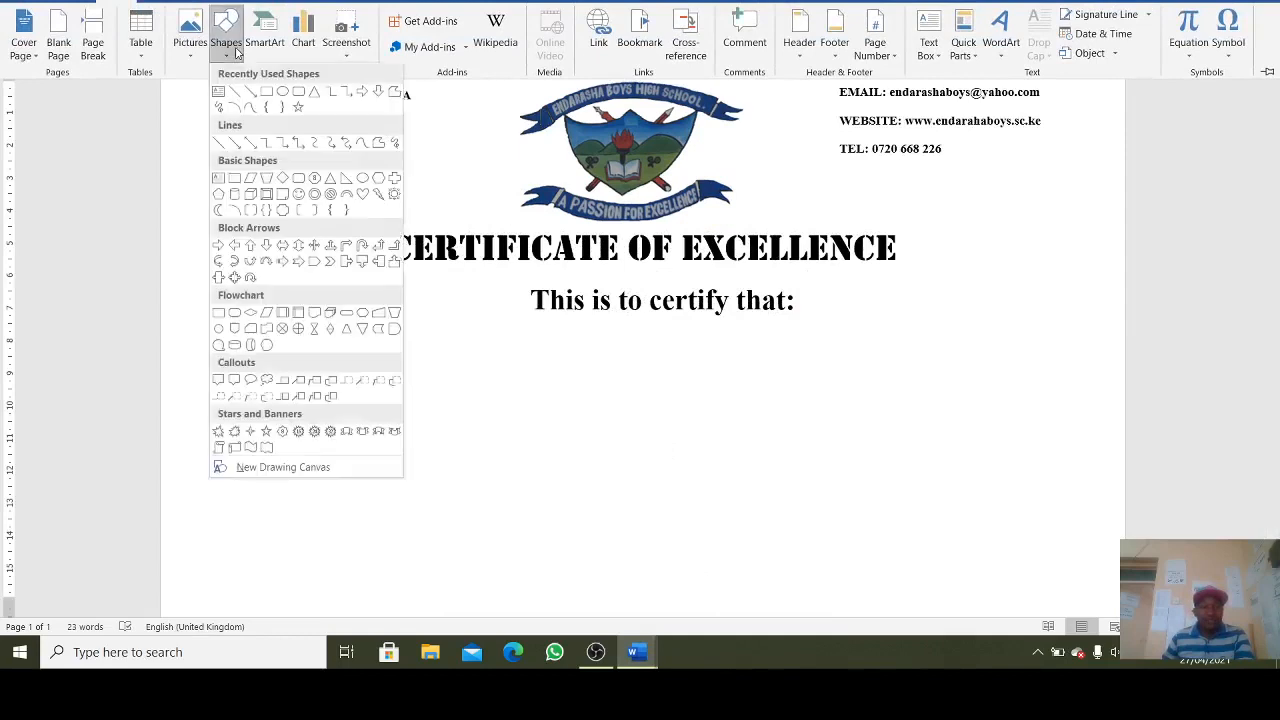
{"action": "left_click", "coordinate": [217, 92]}
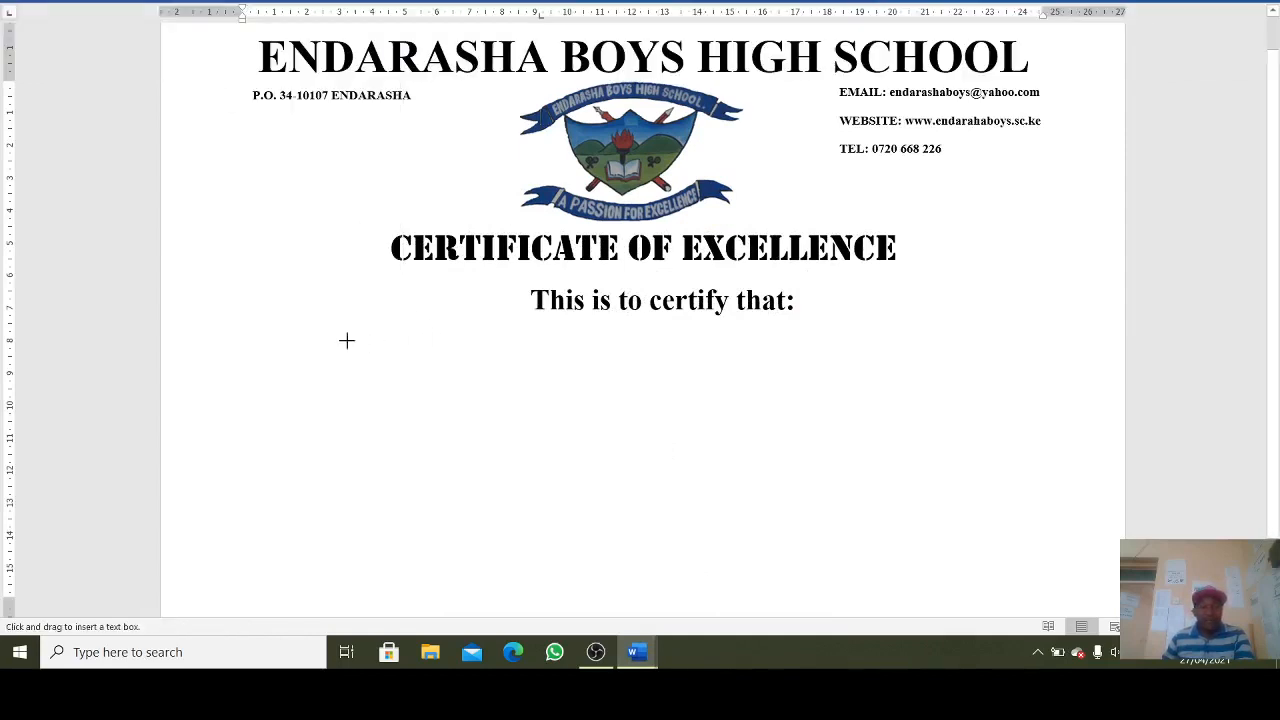
{"action": "mouse_move", "coordinate": [355, 335]}
{"action": "left_mouse_down"}
{"action": "mouse_move", "coordinate": [406, 394]}
{"action": "mouse_move", "coordinate": [1049, 386]}
{"action": "left_mouse_up"}
{"action": "key", "text": "ctrl+v"}
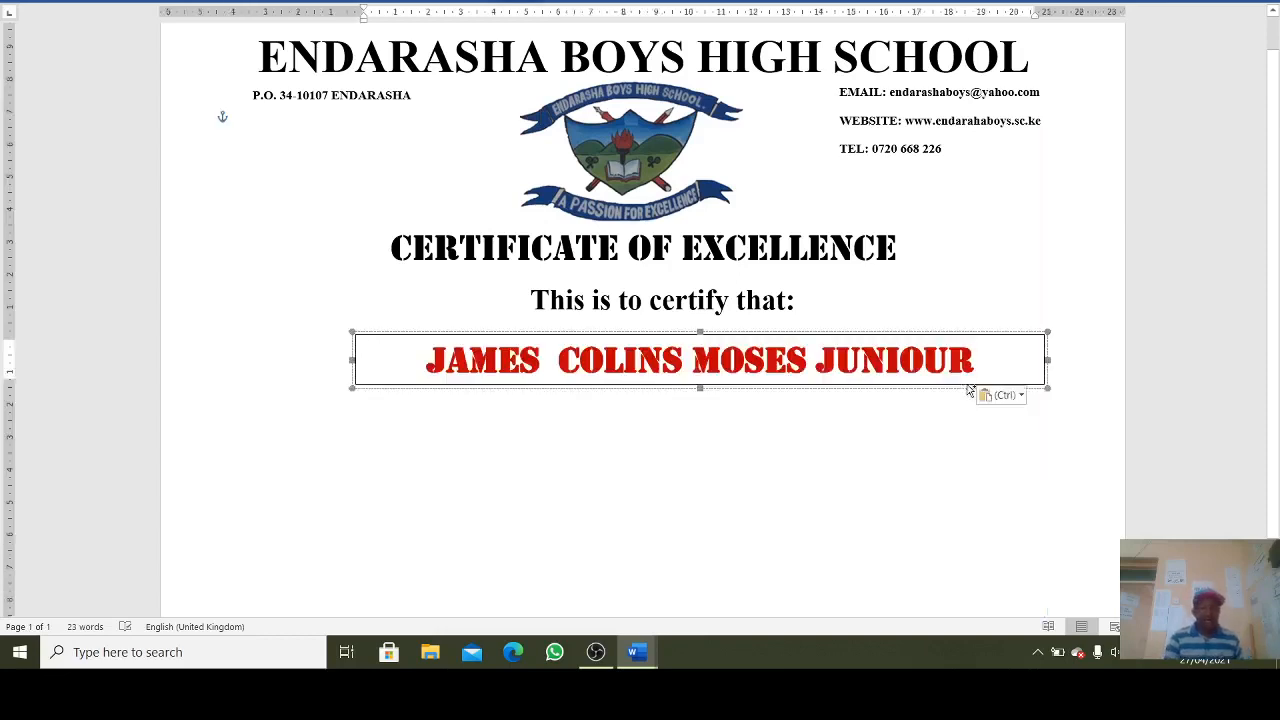
{"action": "triple_click", "coordinate": [808, 362]}
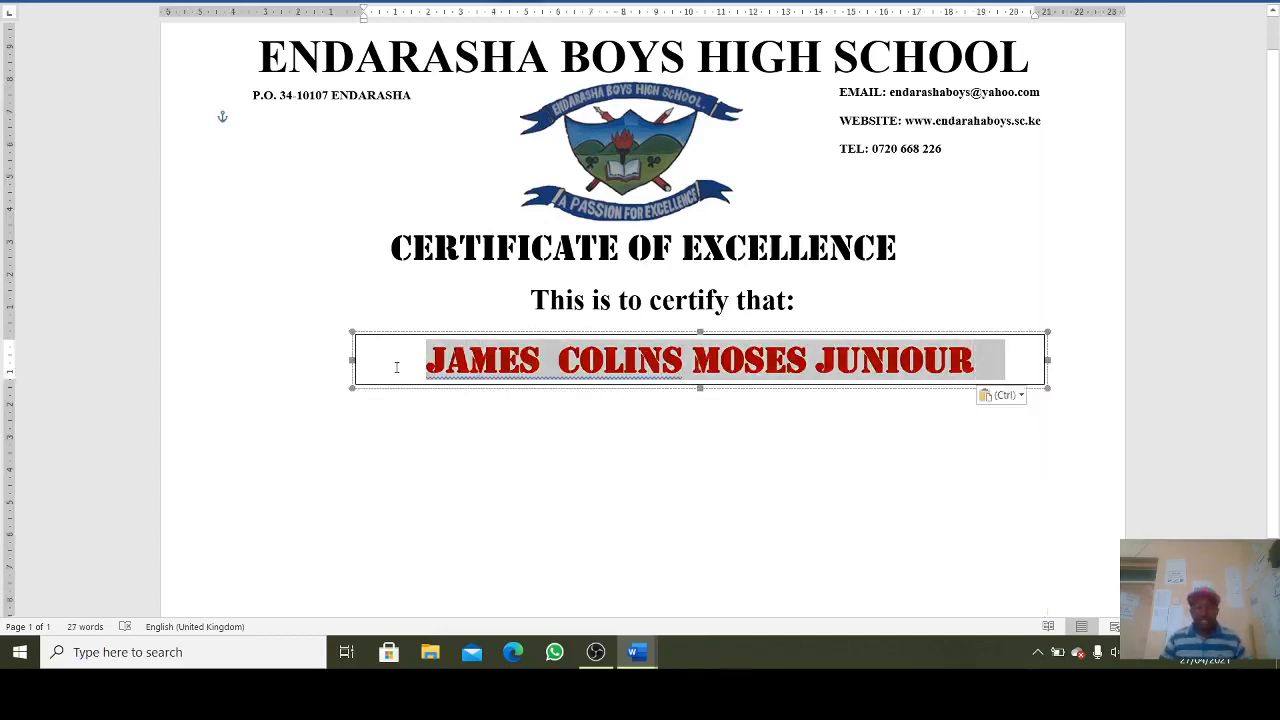
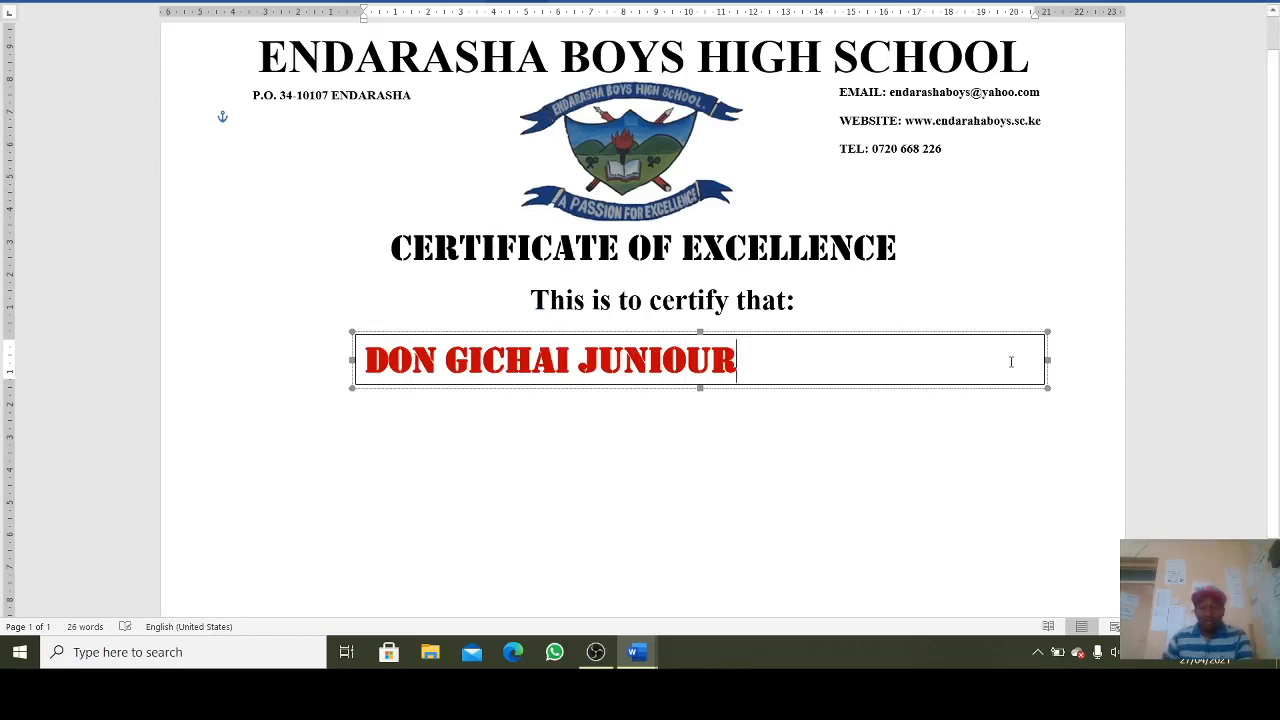
- Centre the student name in its box and set the box's Shape Outline to No Outline
{"action": "left_click_drag", "start_coordinate": [834, 358], "coordinate": [388, 382]}
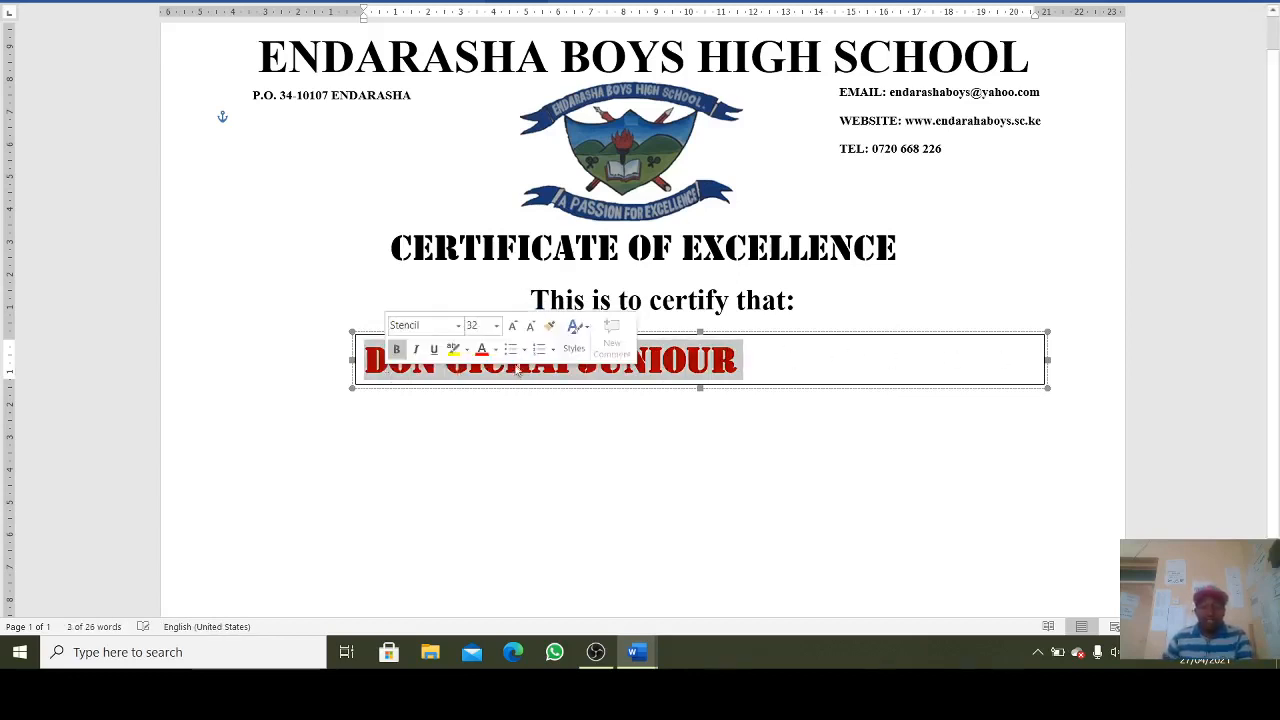
{"action": "left_click", "coordinate": [73, 3]}
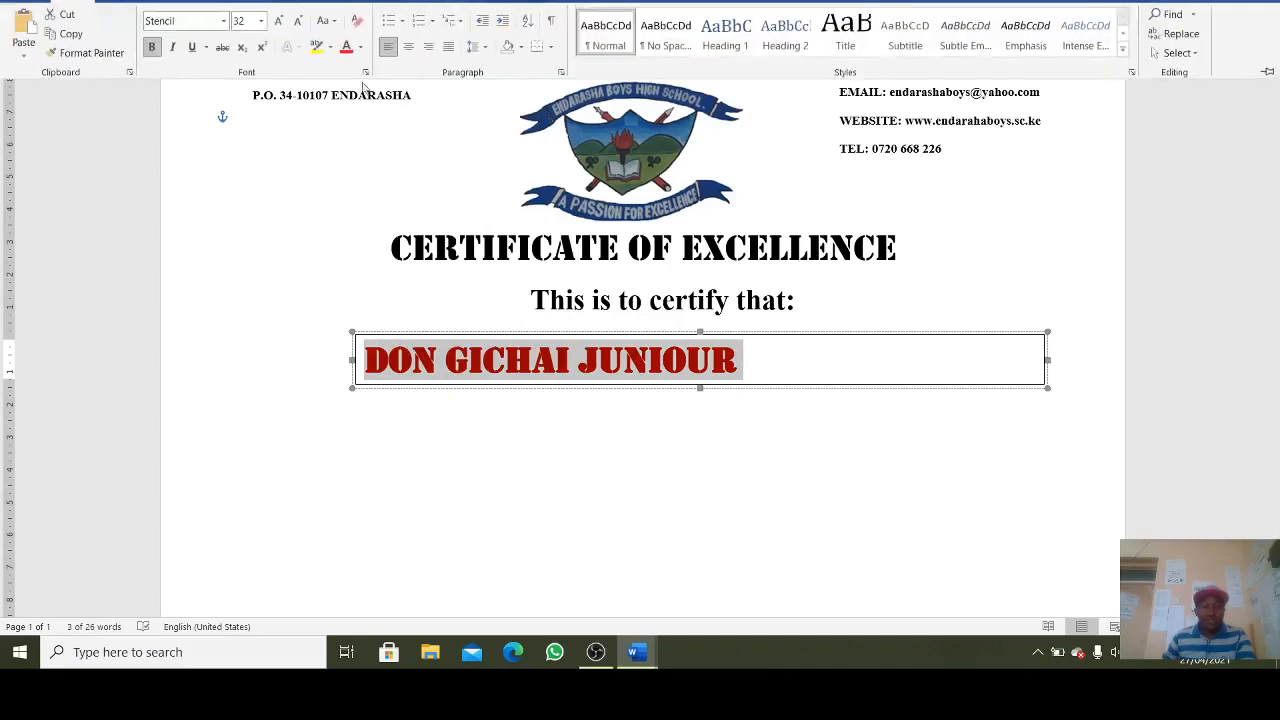
{"action": "left_click", "coordinate": [407, 47]}
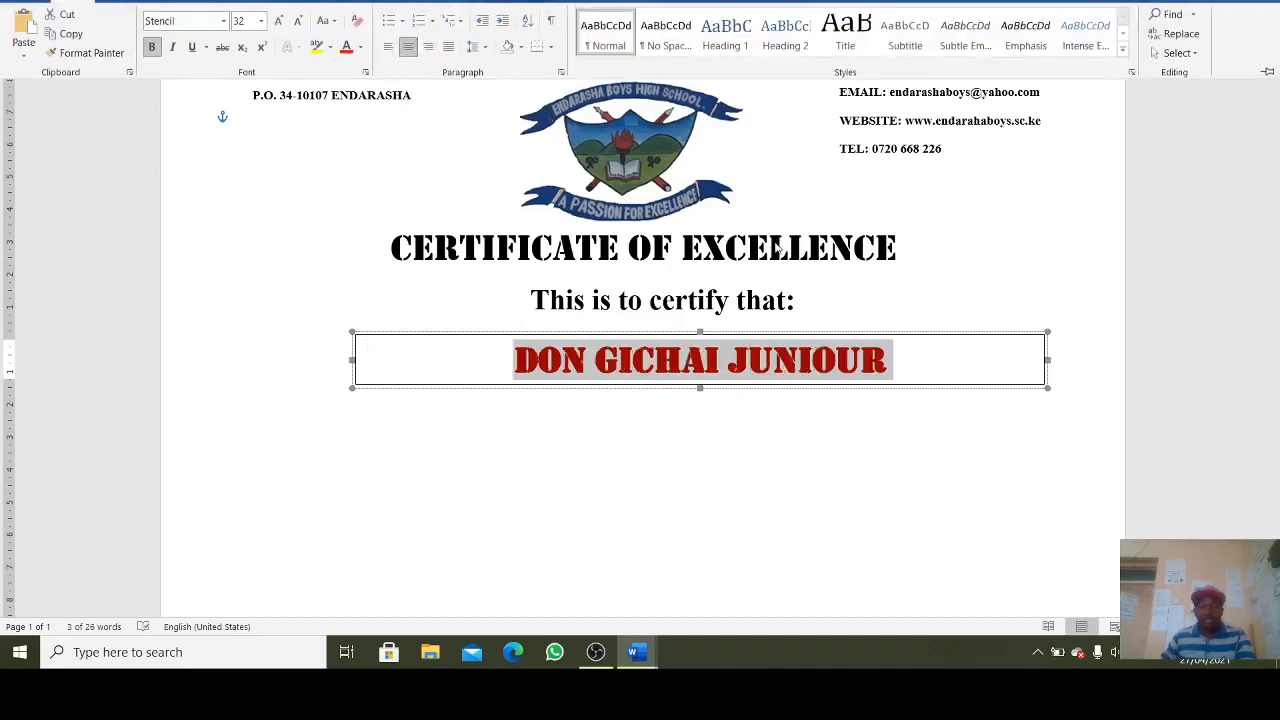
{"action": "left_click", "coordinate": [517, 3]}
{"action": "left_click", "coordinate": [538, 35]}
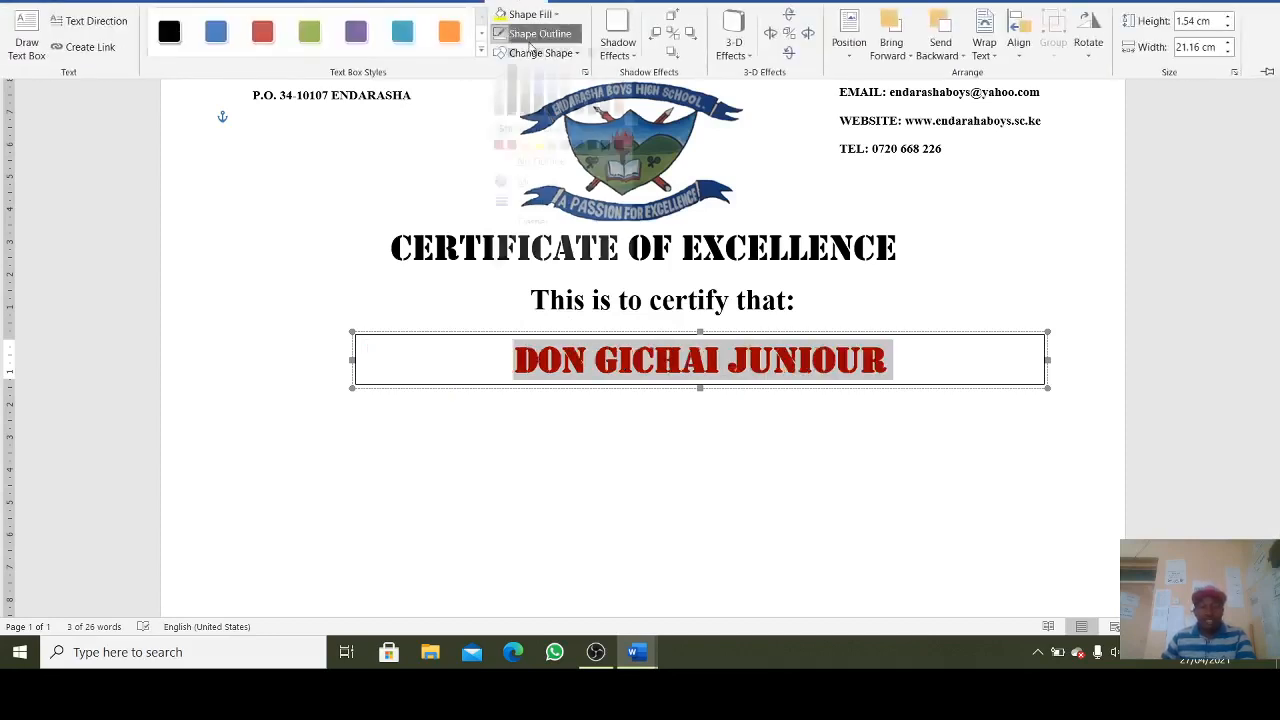
{"action": "left_click", "coordinate": [541, 180]}
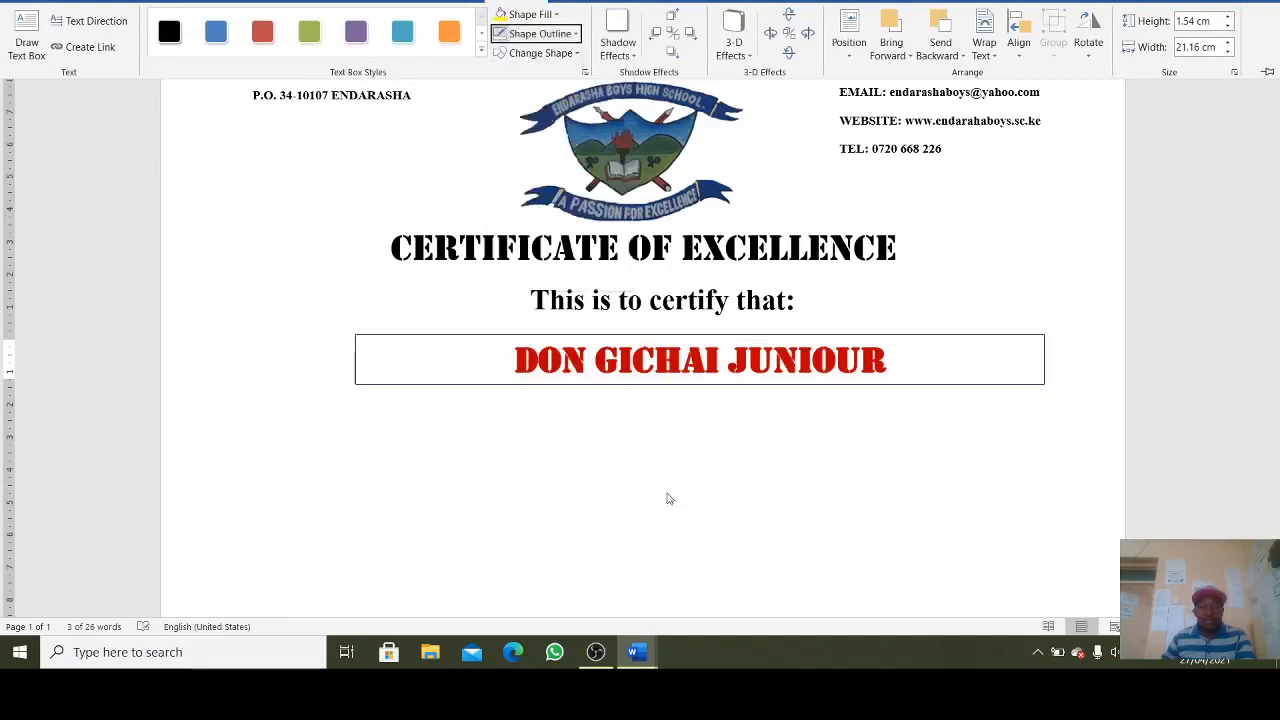
{"action": "triple_click", "coordinate": [627, 358]}
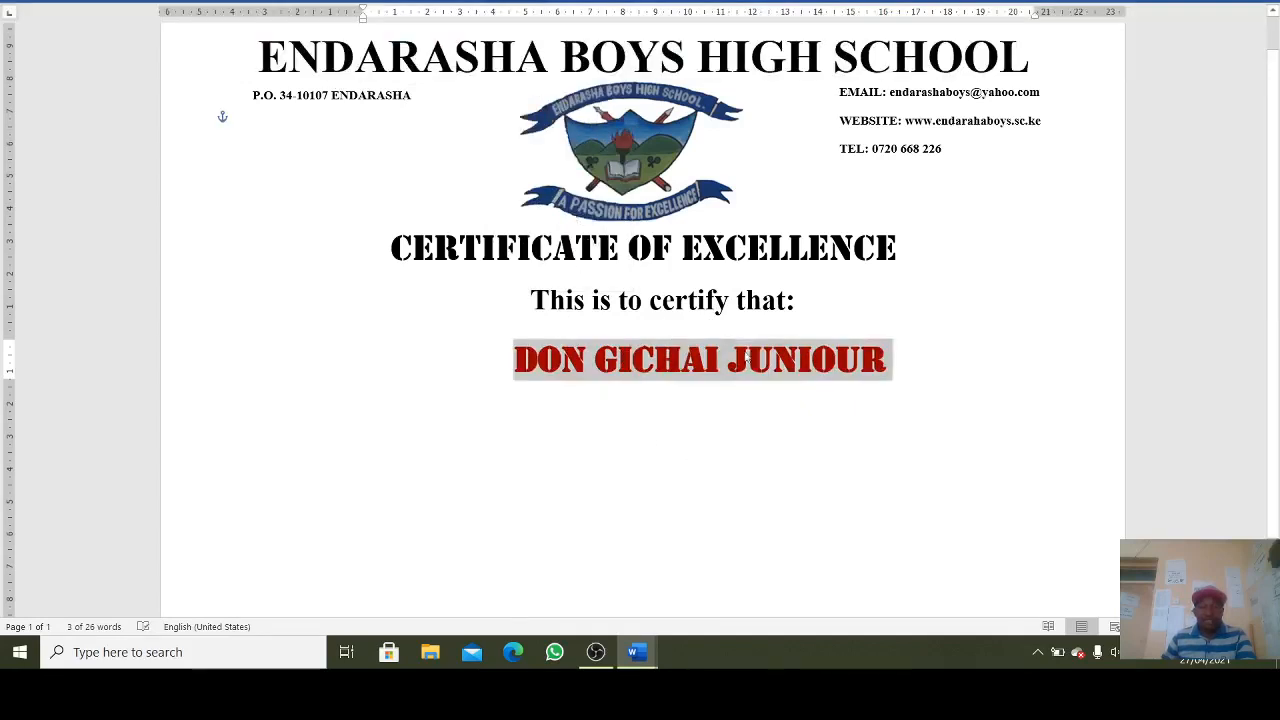
{"action": "left_click", "coordinate": [874, 417]}
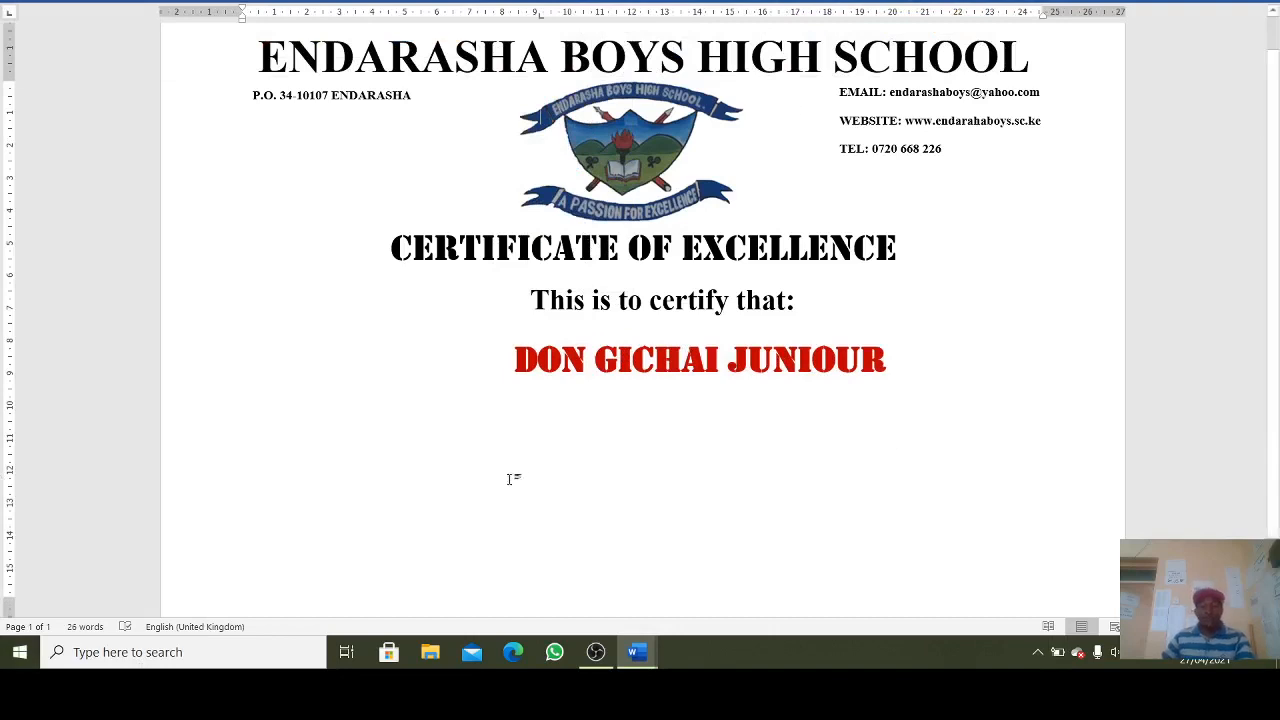
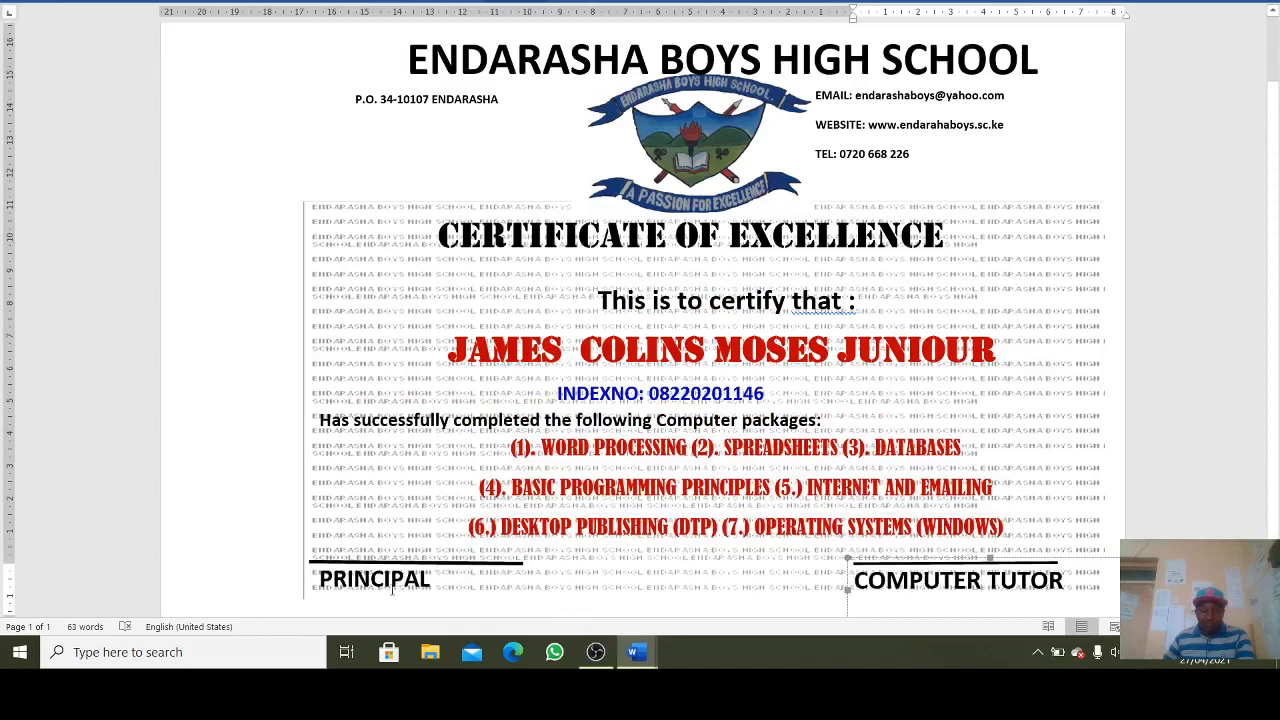
- Switch to Document2 and draw an empty text box at the bottom left of the page
{"action": "mouse_move", "coordinate": [637, 651]}
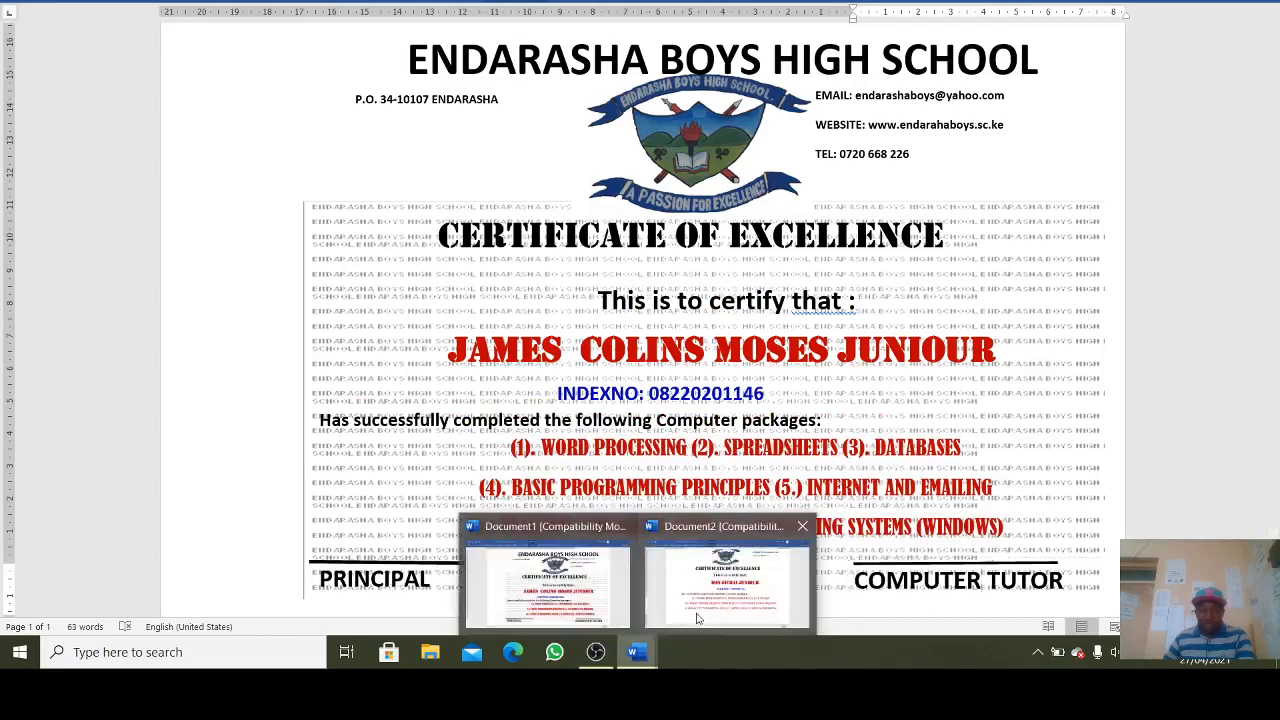
{"action": "left_click", "coordinate": [712, 600]}
{"action": "left_click", "coordinate": [350, 281]}
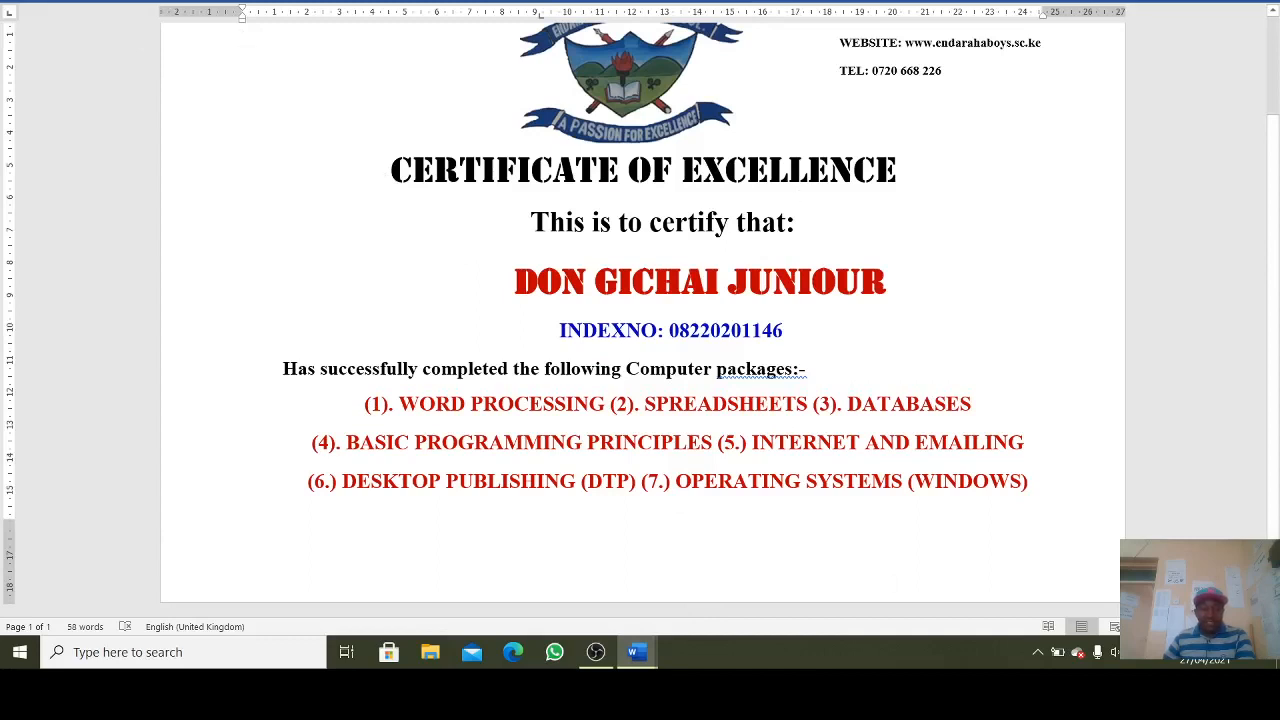
{"action": "left_click", "coordinate": [125, 4]}
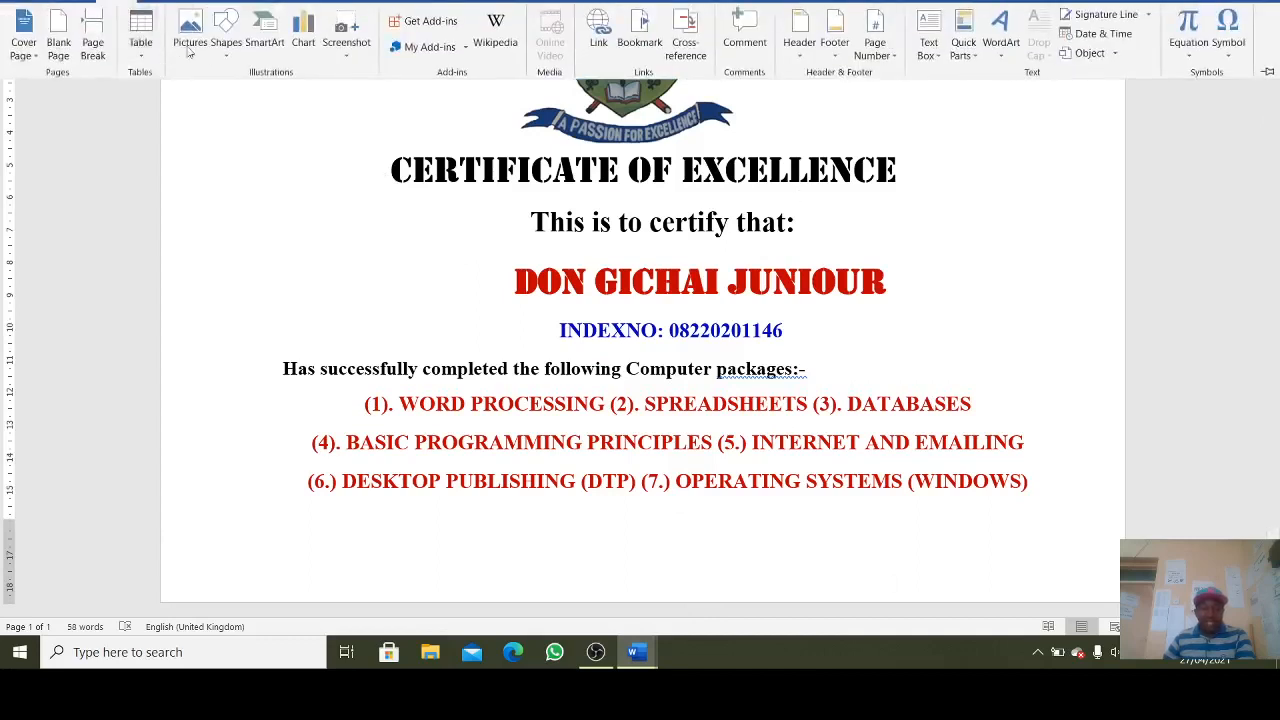
{"action": "left_click", "coordinate": [224, 53]}
{"action": "left_click", "coordinate": [229, 177]}
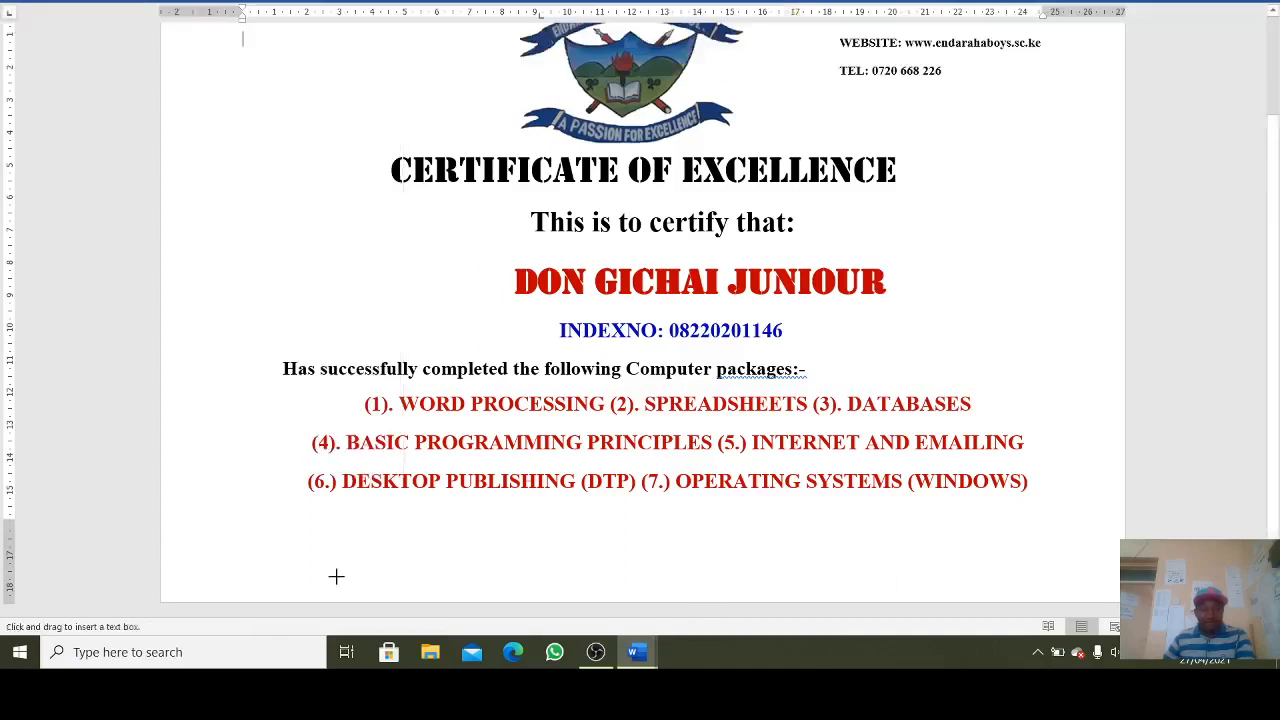
{"action": "left_click_drag", "start_coordinate": [245, 536], "coordinate": [482, 571]}
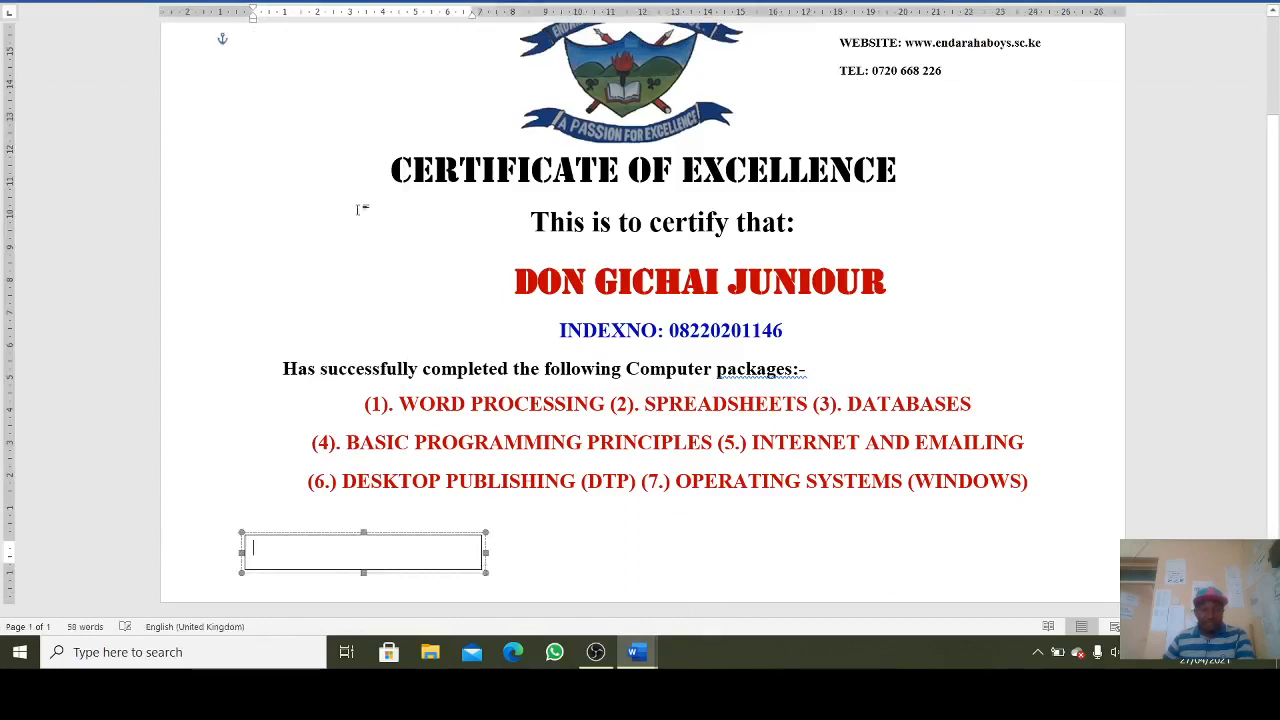
- Draw a second empty text box at the bottom right of the page
{"action": "left_click", "coordinate": [133, 3]}
{"action": "left_click", "coordinate": [224, 48]}
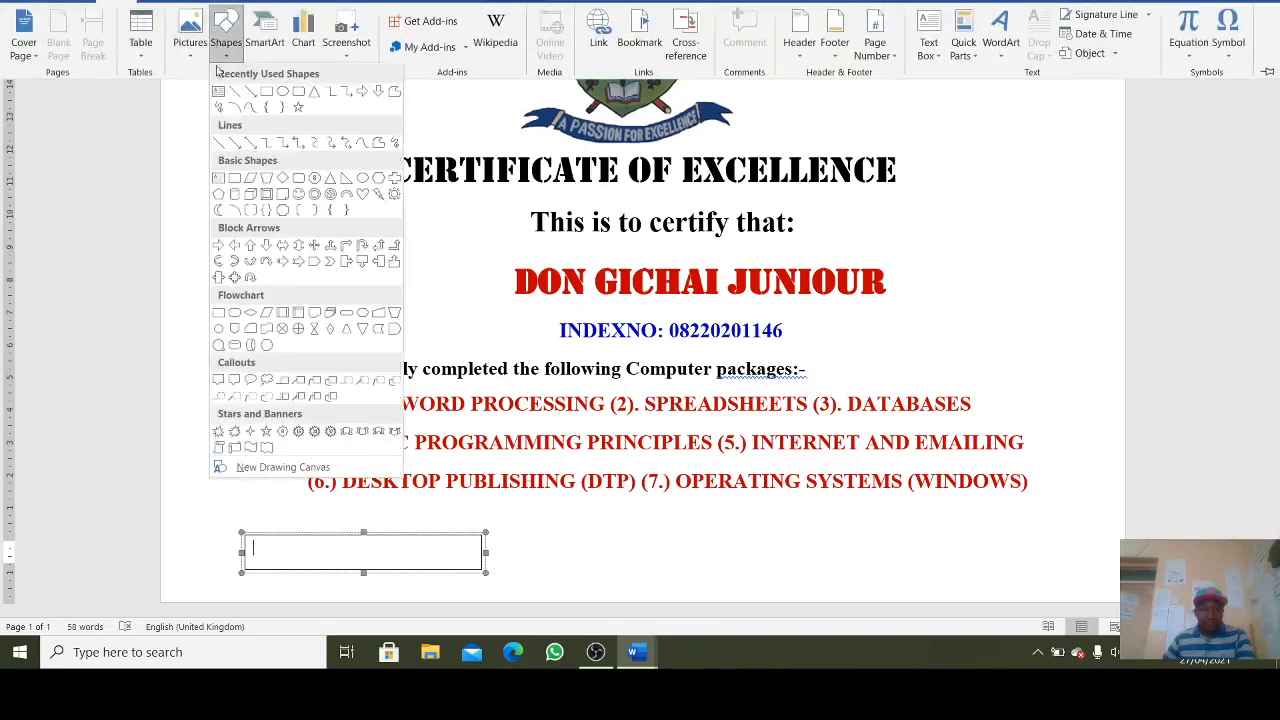
{"action": "left_click", "coordinate": [219, 92]}
{"action": "left_click_drag", "start_coordinate": [827, 532], "coordinate": [1095, 566]}
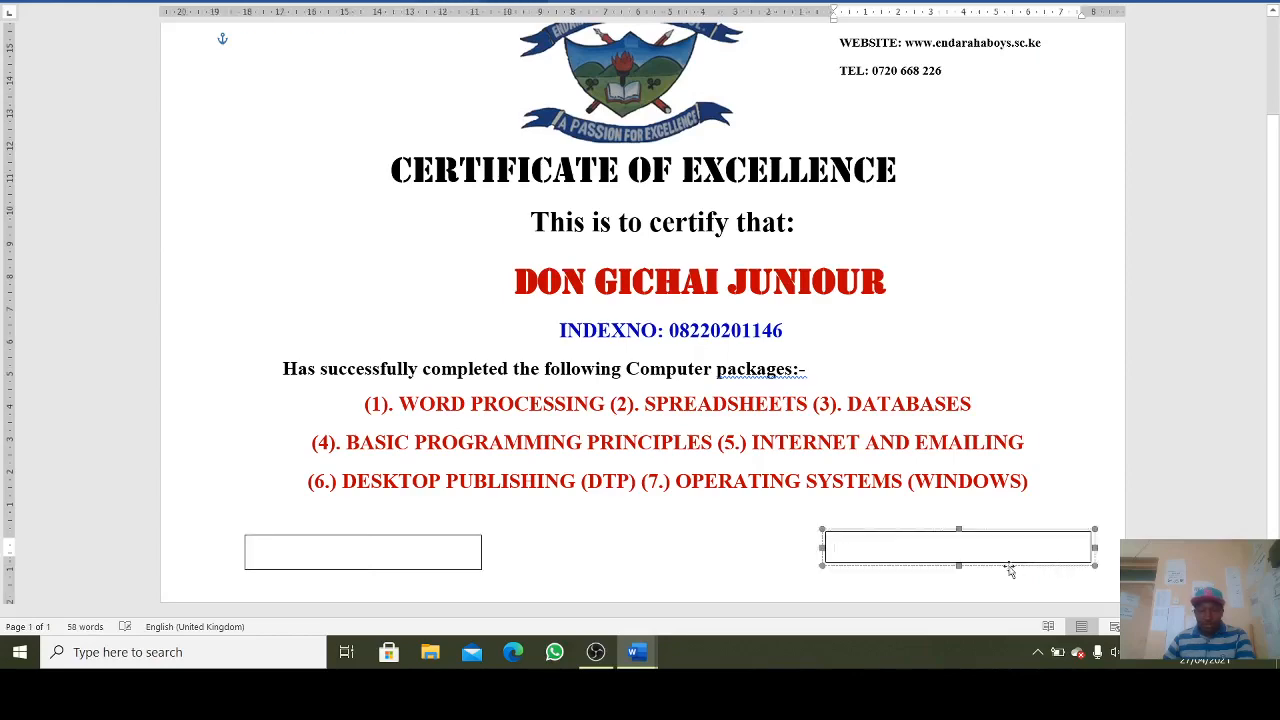
{"action": "left_click", "coordinate": [396, 554]}
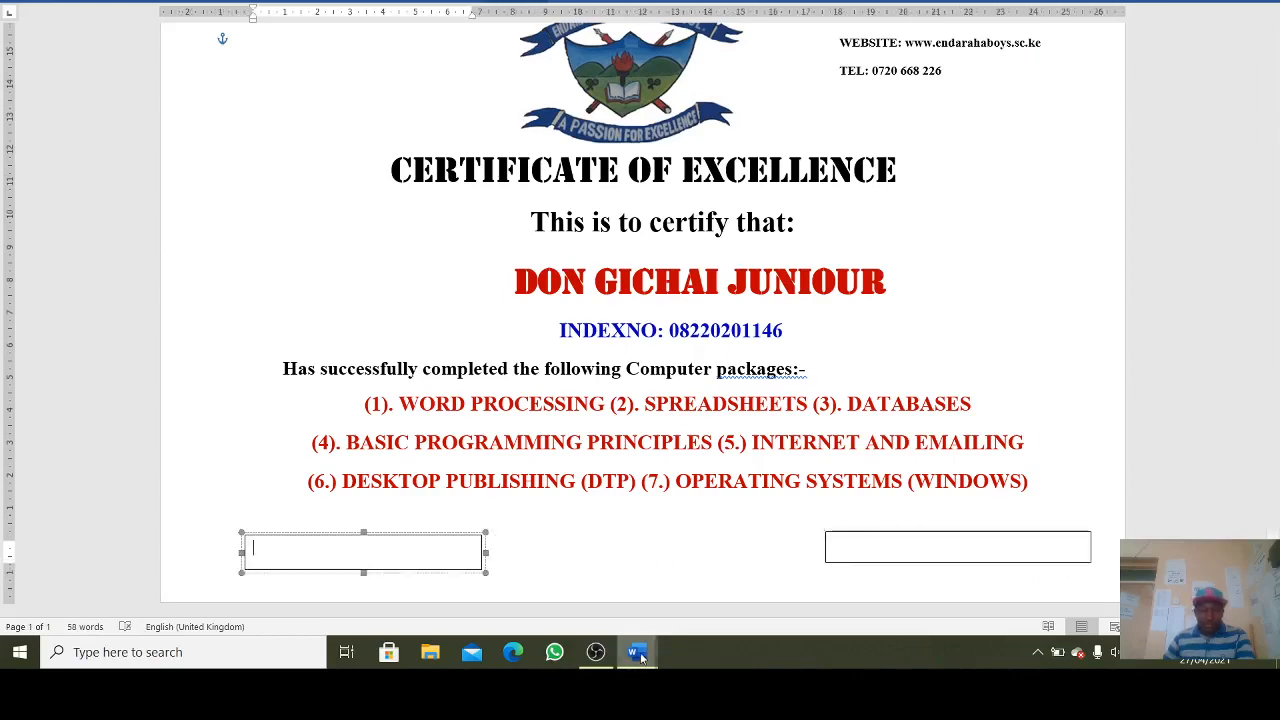
- Copy PRINCIPAL from the finished certificate into the left box and set it to Times New Roman
{"action": "mouse_move", "coordinate": [636, 655]}
{"action": "left_click", "coordinate": [466, 576]}
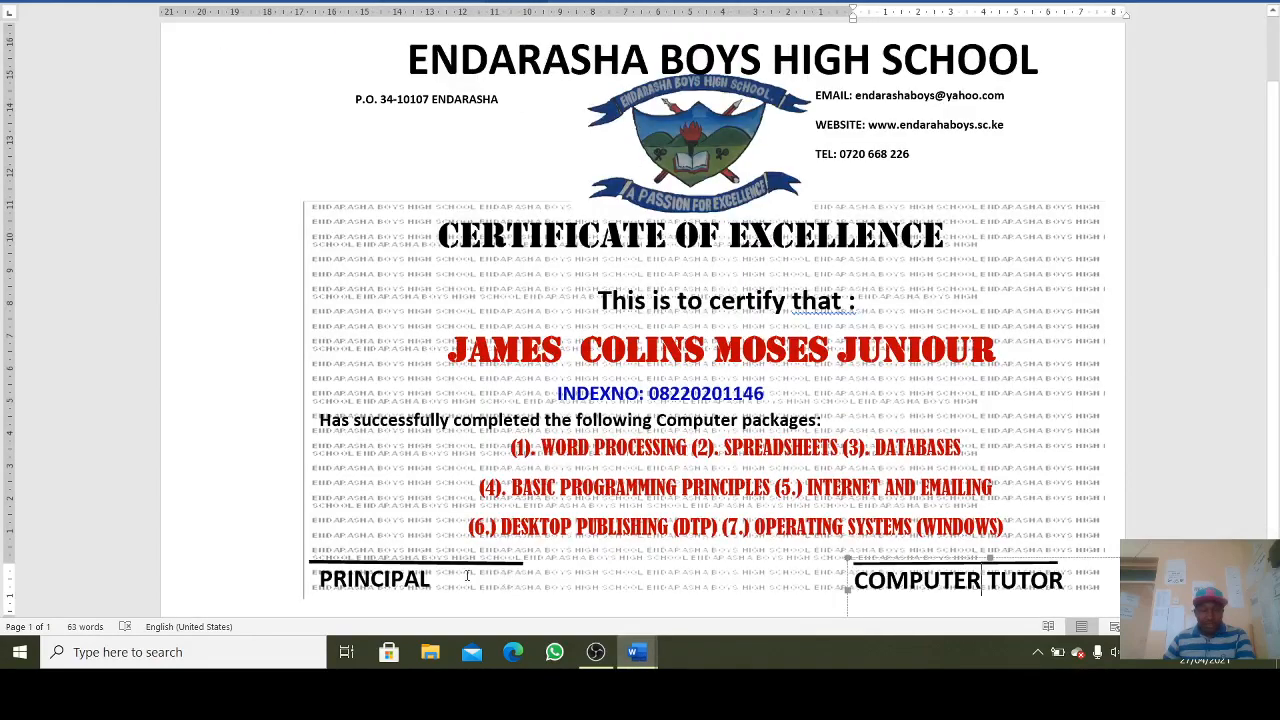
{"action": "left_click", "coordinate": [316, 590]}
{"action": "key", "text": "ctrl+c"}
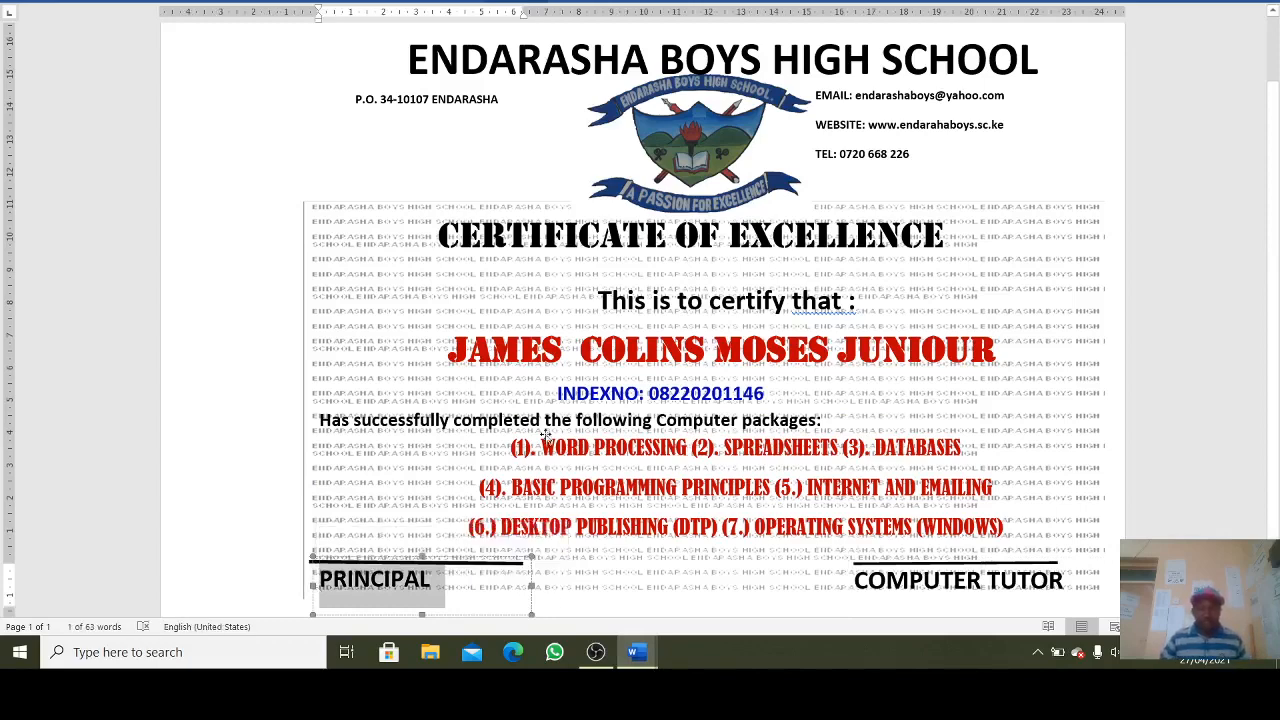
{"action": "mouse_move", "coordinate": [640, 652]}
{"action": "left_click", "coordinate": [512, 545]}
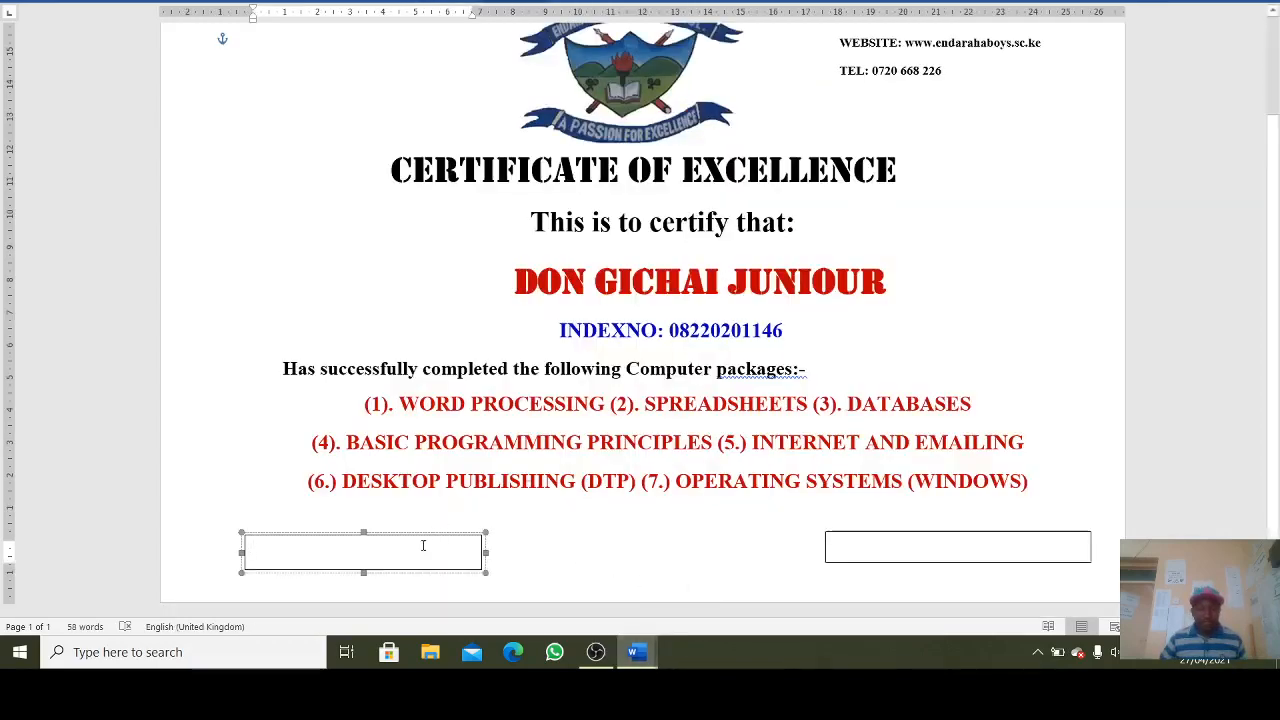
{"action": "key", "text": "ctrl+v"}
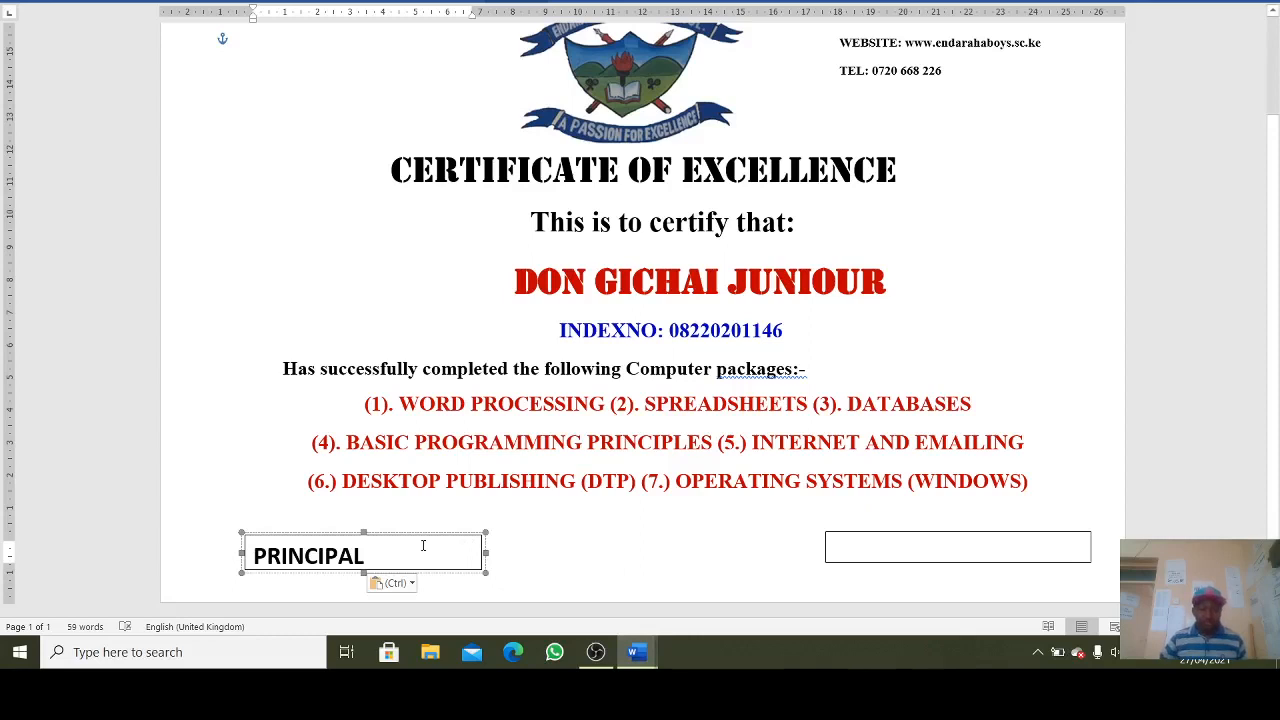
{"action": "left_click_drag", "start_coordinate": [366, 556], "coordinate": [218, 550]}
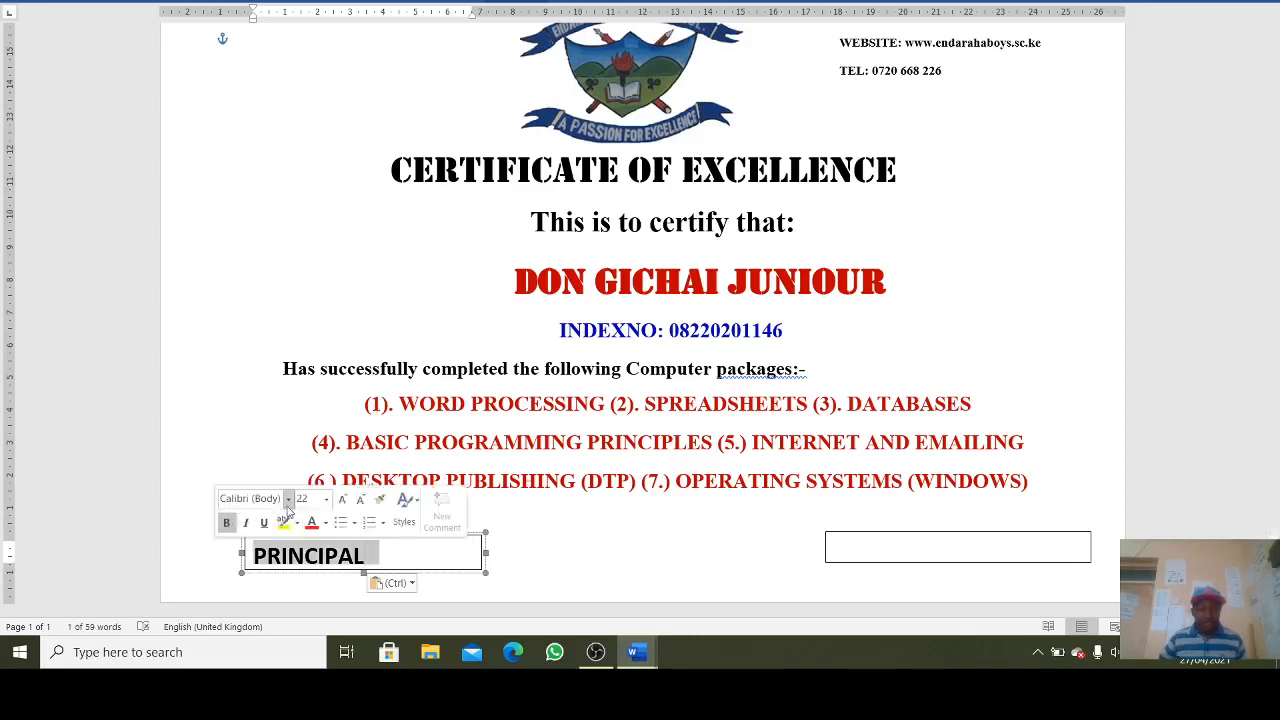
{"action": "left_click", "coordinate": [289, 499]}
{"action": "left_click", "coordinate": [346, 95]}
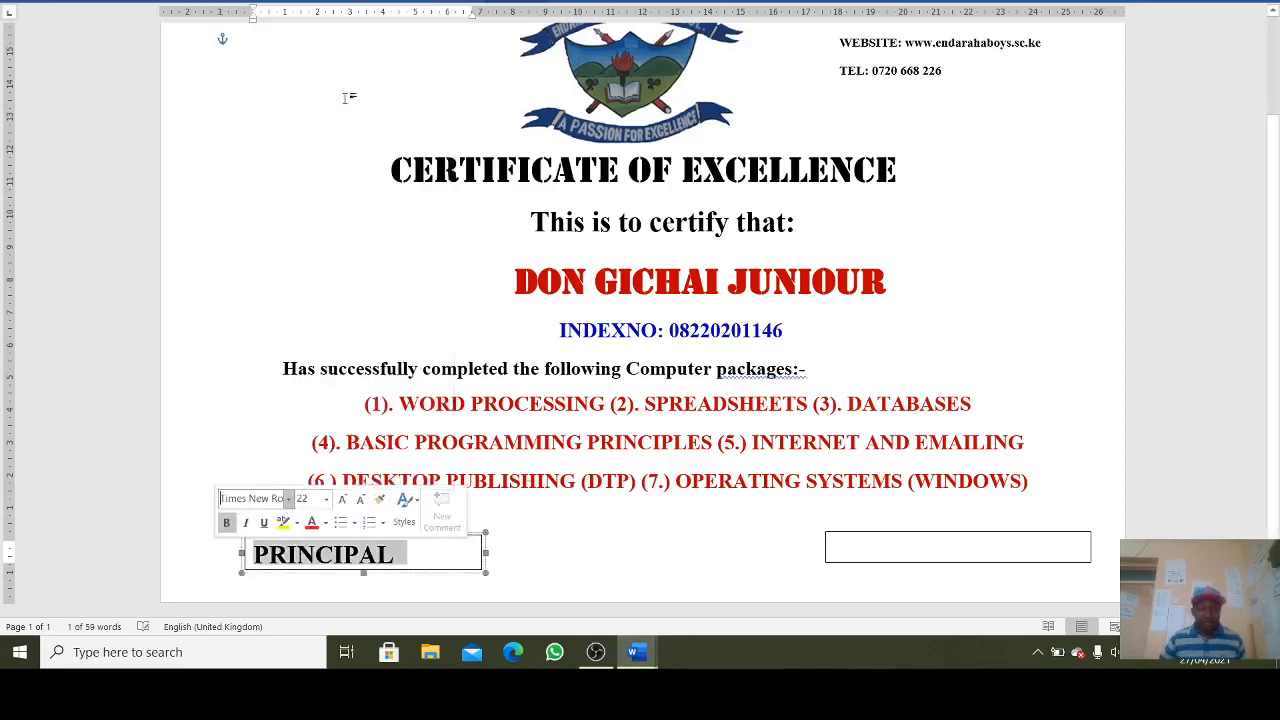
- Set the PRINCIPAL box's Shape Outline to No Outline
{"action": "left_click", "coordinate": [516, 4]}
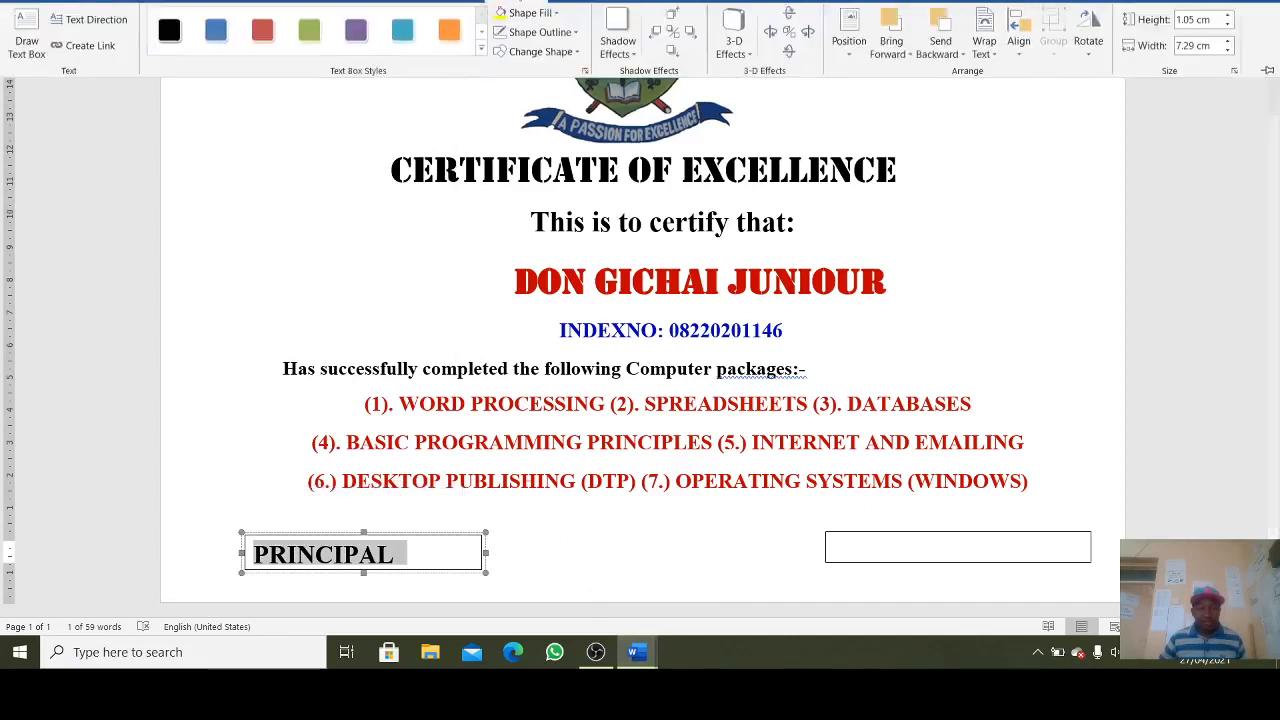
{"action": "left_click", "coordinate": [540, 33]}
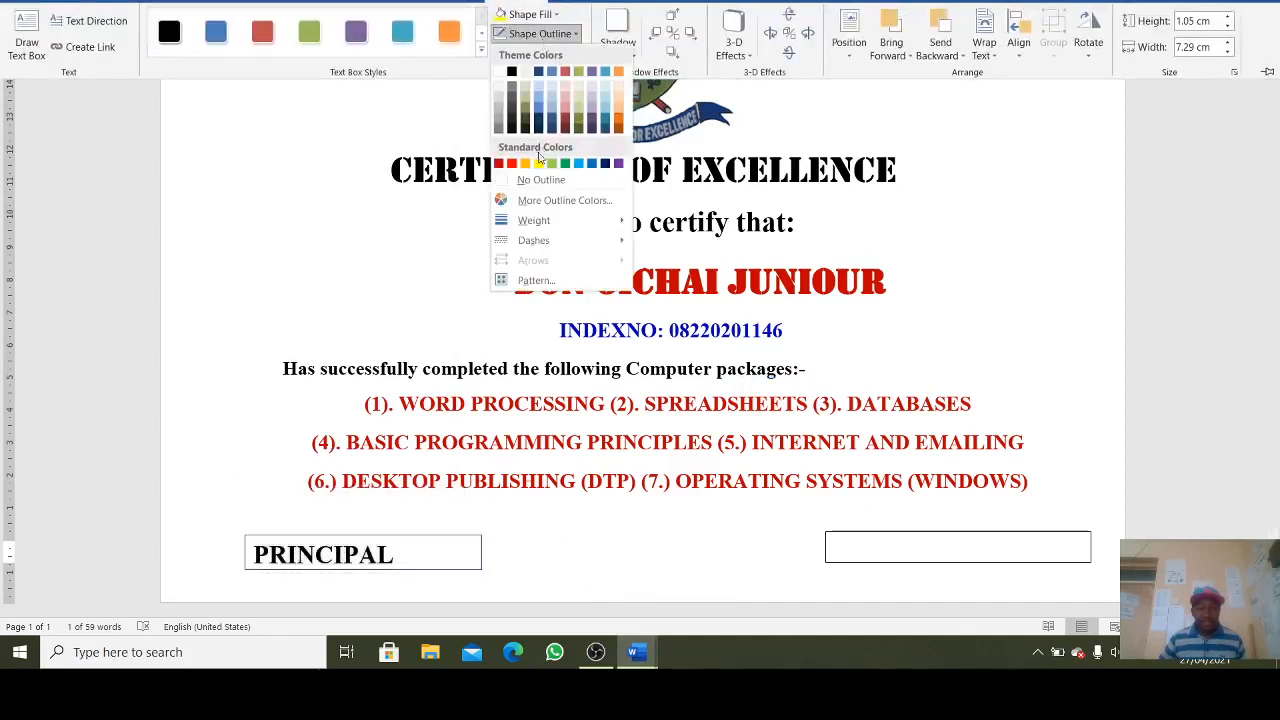
{"action": "left_click", "coordinate": [538, 180]}
{"action": "left_click", "coordinate": [537, 506]}
{"action": "left_click", "coordinate": [534, 531]}
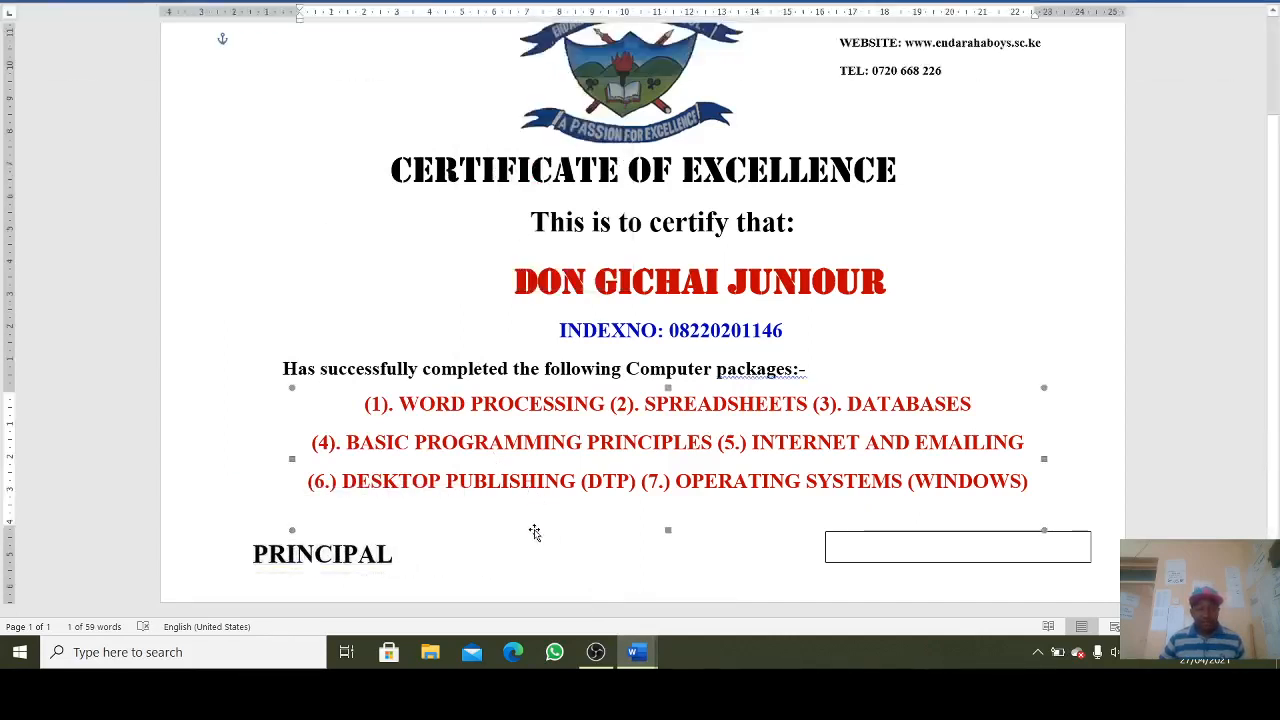
- Copy COMPUTER TUTOR from the finished certificate for the right box
{"action": "left_click", "coordinate": [884, 543]}
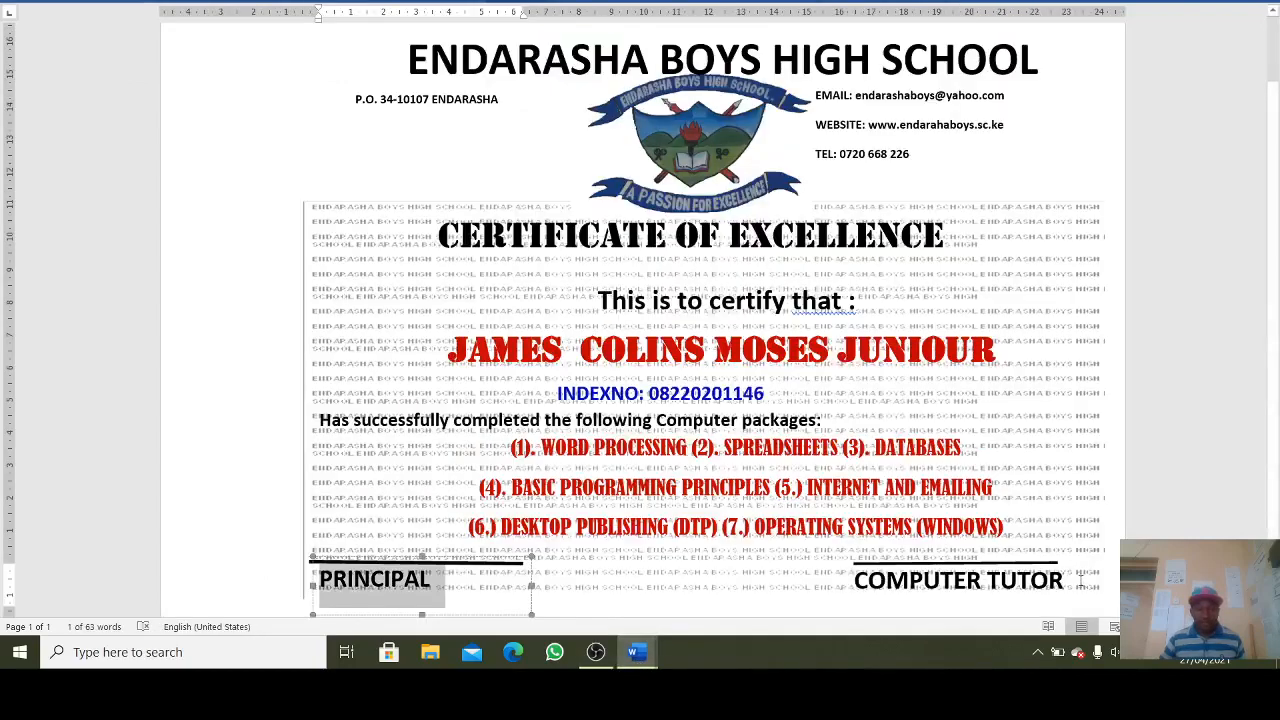
{"action": "left_click_drag", "start_coordinate": [1080, 580], "coordinate": [812, 580]}
{"action": "key", "text": "ctrl+c"}
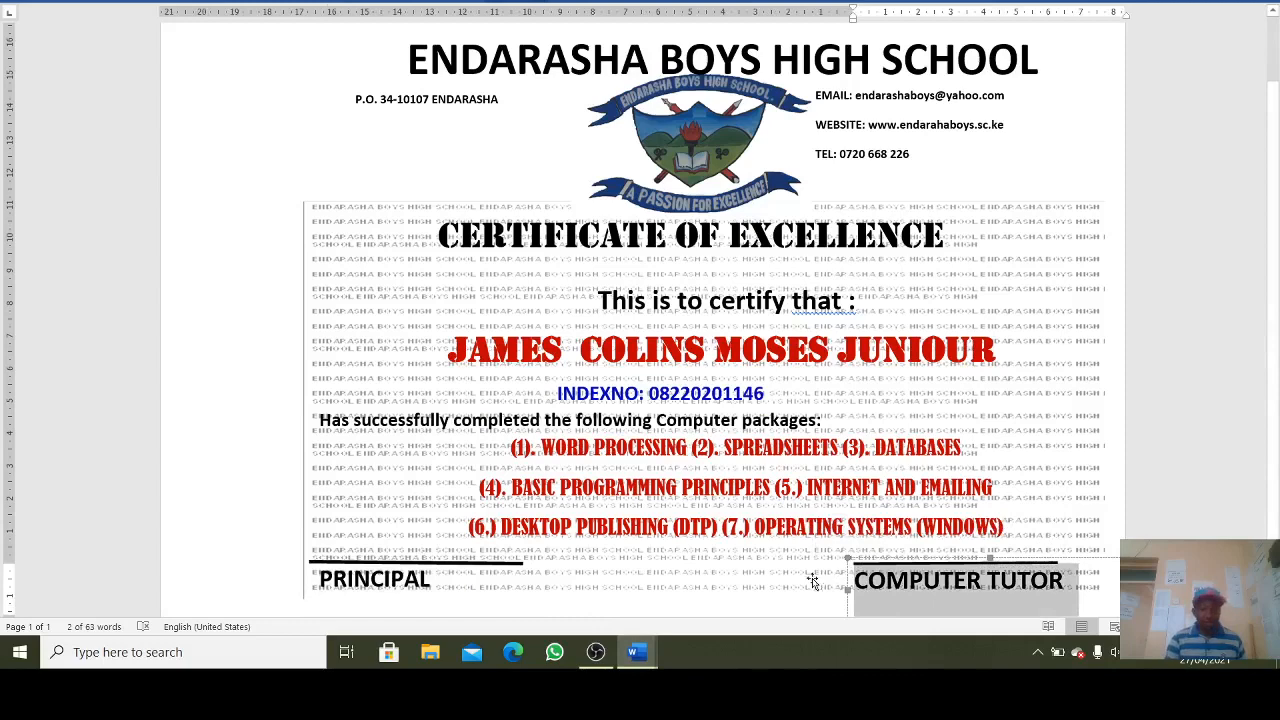
{"action": "left_click", "coordinate": [650, 652]}
- Paste COMPUTER TUTOR into the right box in Times New Roman, sized to fit one line
{"action": "left_click", "coordinate": [733, 608]}
{"action": "left_click", "coordinate": [849, 560]}
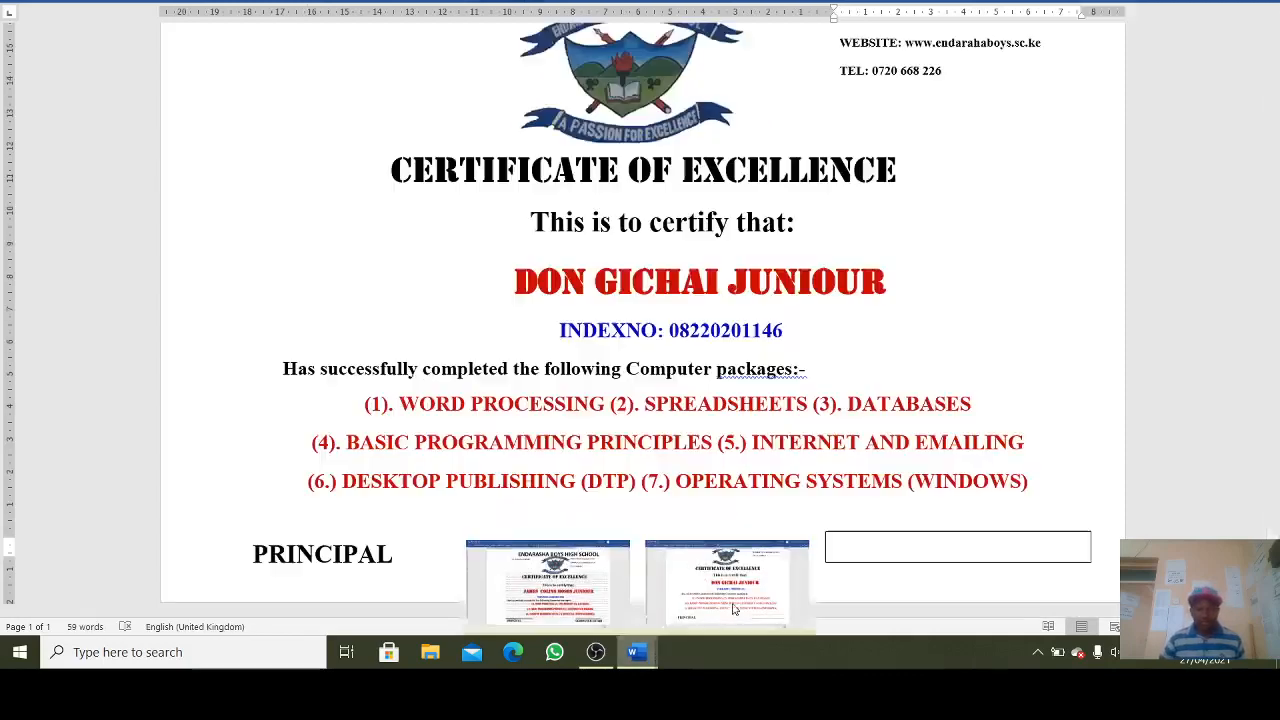
{"action": "key", "text": "ctrl+v"}
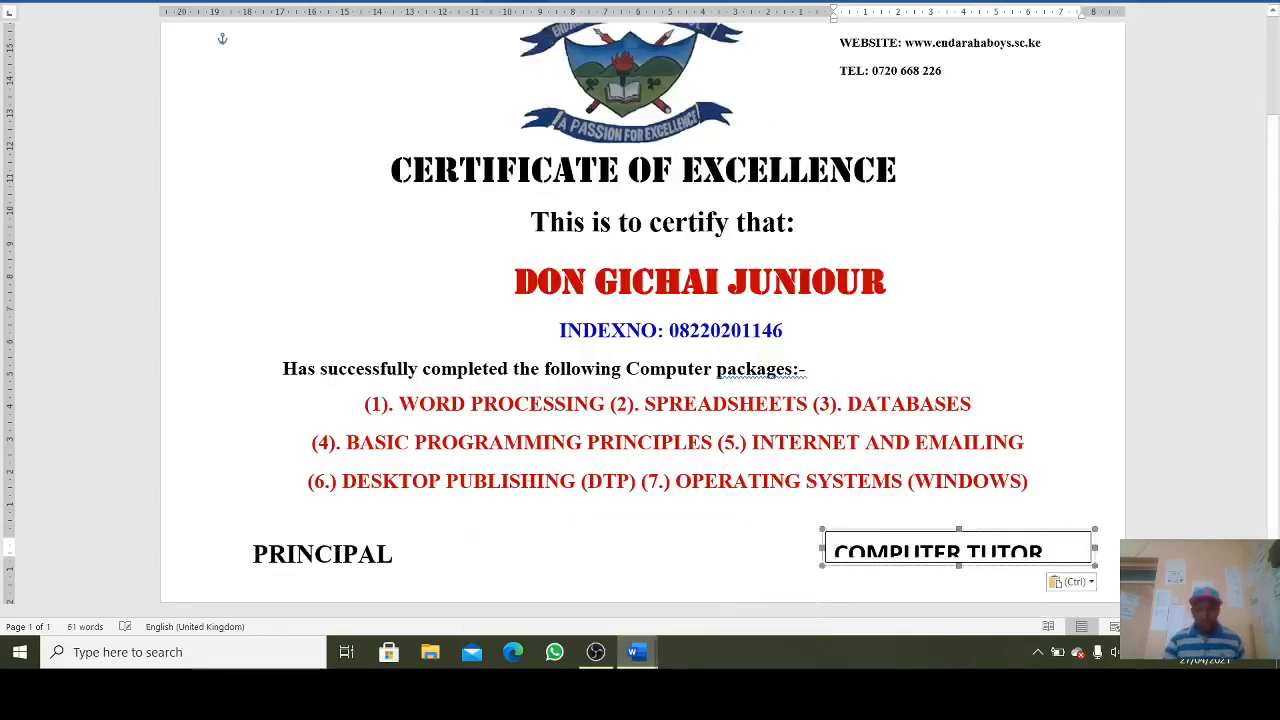
{"action": "left_click_drag", "start_coordinate": [1096, 567], "coordinate": [833, 556]}
{"action": "left_click", "coordinate": [909, 503]}
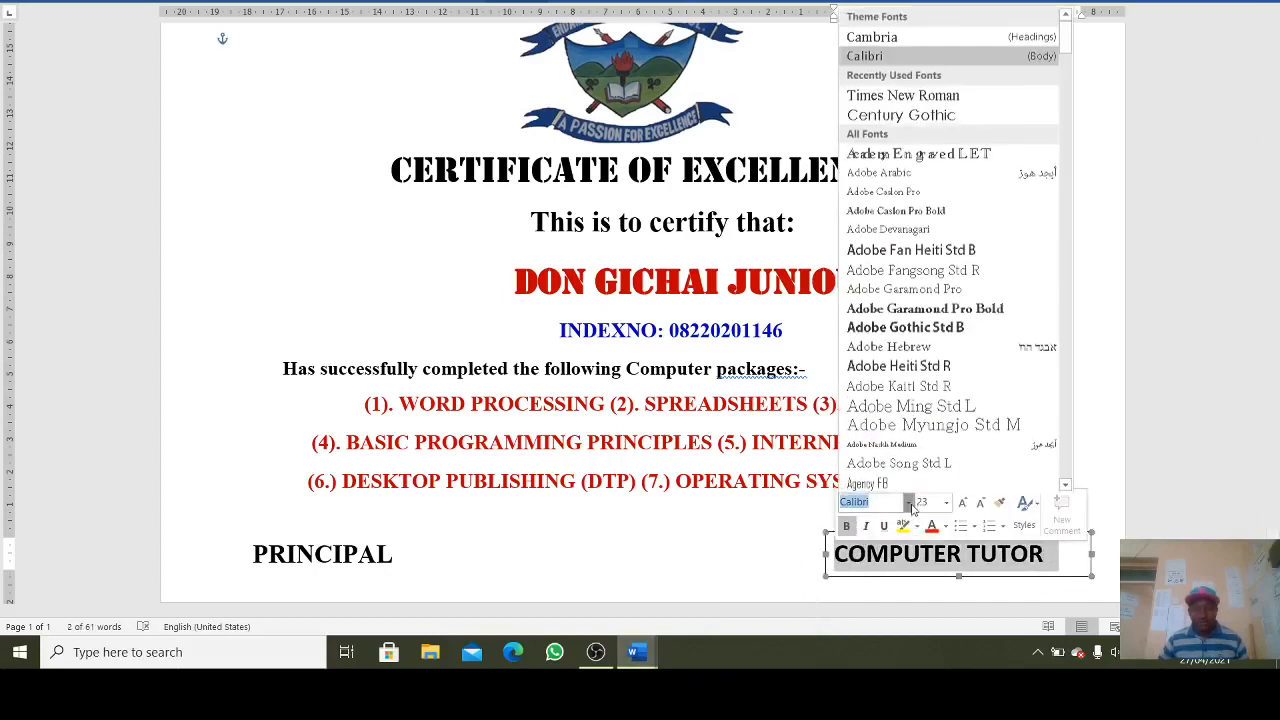
{"action": "left_click", "coordinate": [903, 96]}
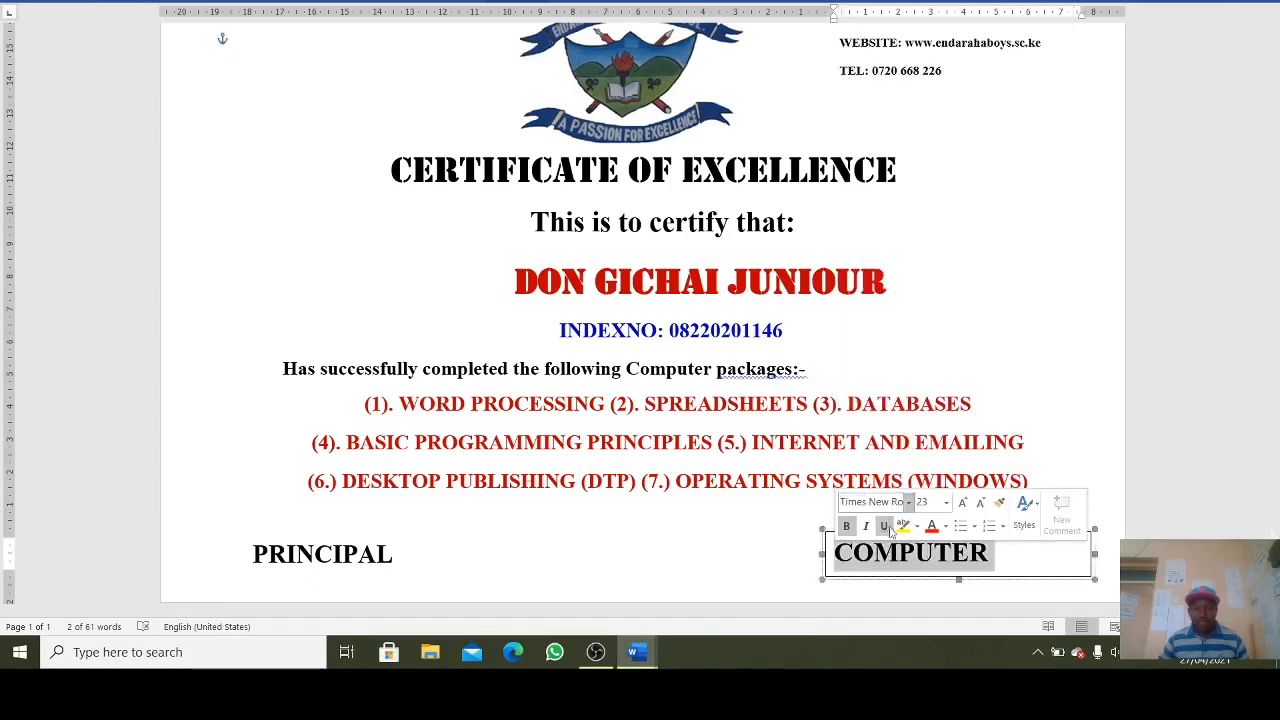
{"action": "left_click_drag", "start_coordinate": [822, 556], "coordinate": [786, 557]}
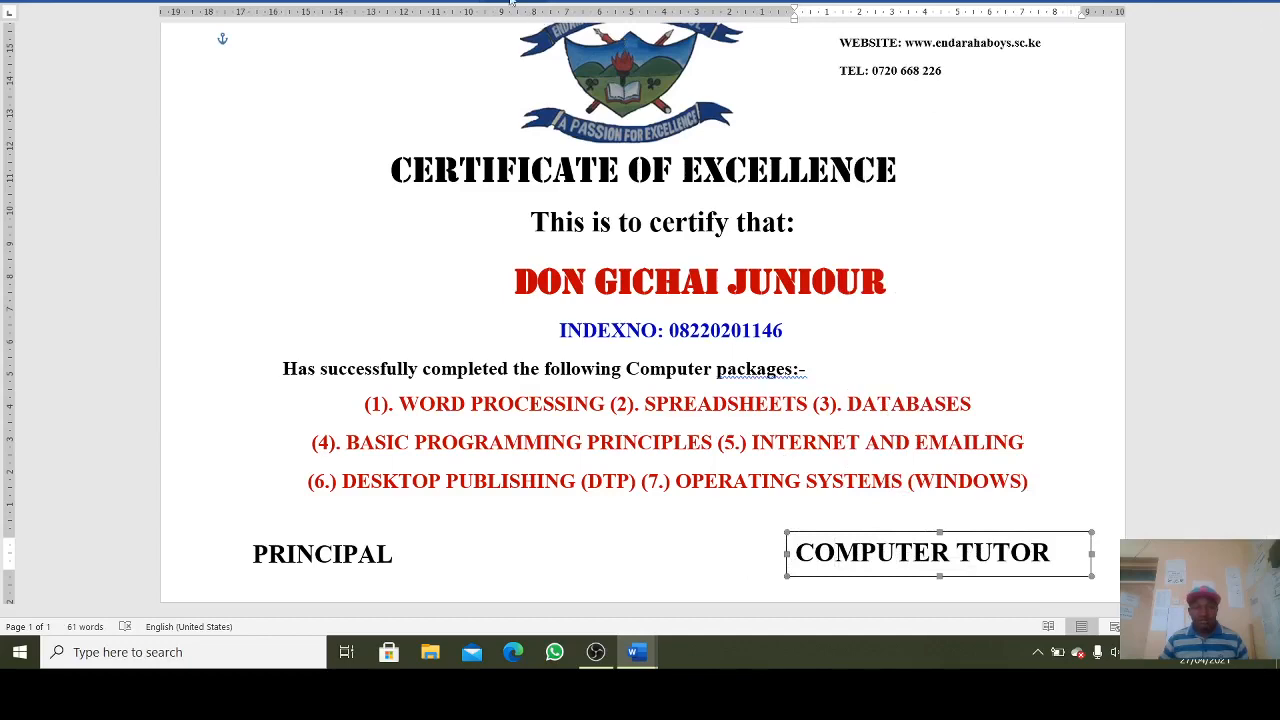
- Set the COMPUTER TUTOR box's Shape Outline to No Outline
{"action": "left_click", "coordinate": [530, 6]}
{"action": "left_click", "coordinate": [540, 34]}
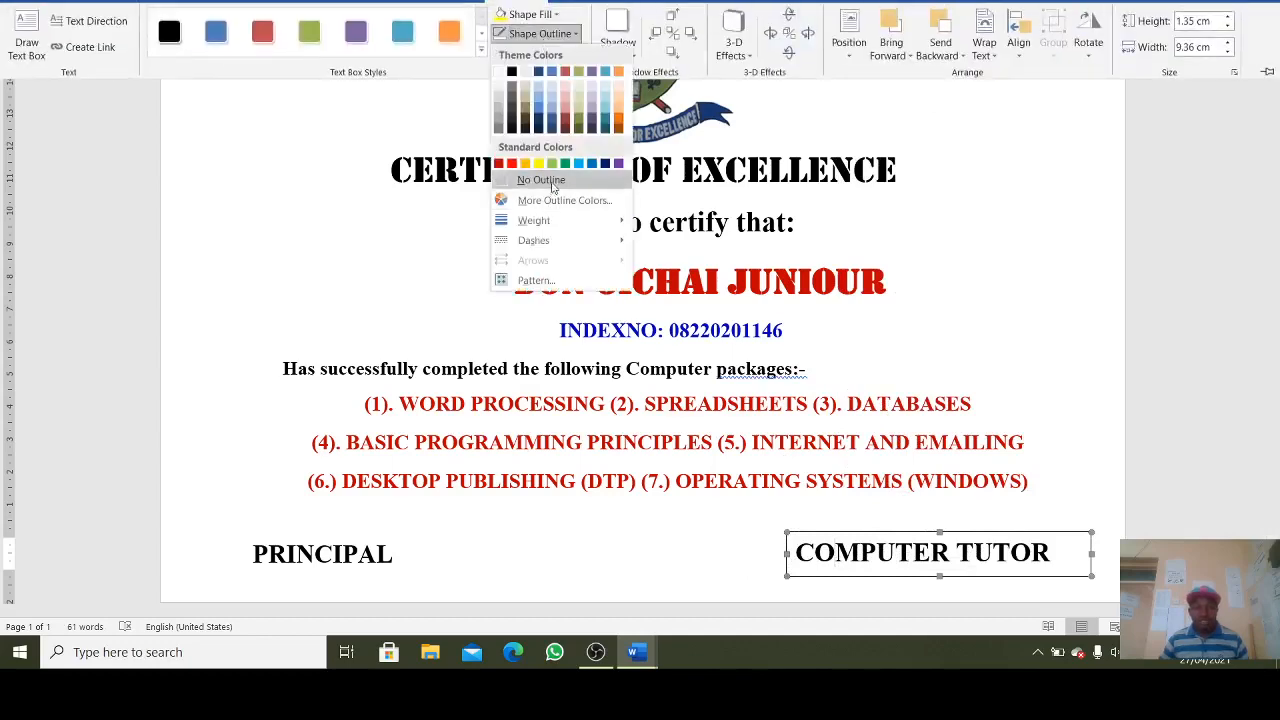
{"action": "left_click", "coordinate": [527, 177]}
{"action": "left_click", "coordinate": [748, 547]}
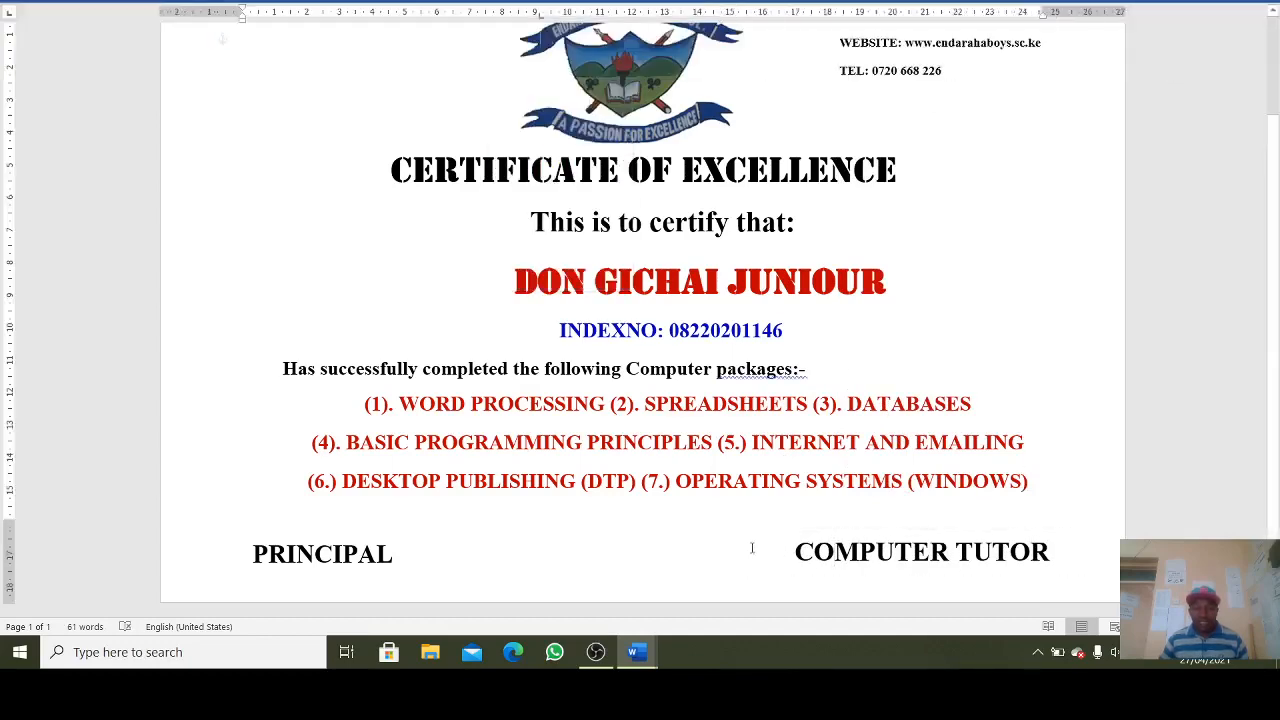
- Correct the heading ending 'packages:-' to 'packages: -' using the spelling suggestion
{"action": "right_click", "coordinate": [784, 377]}
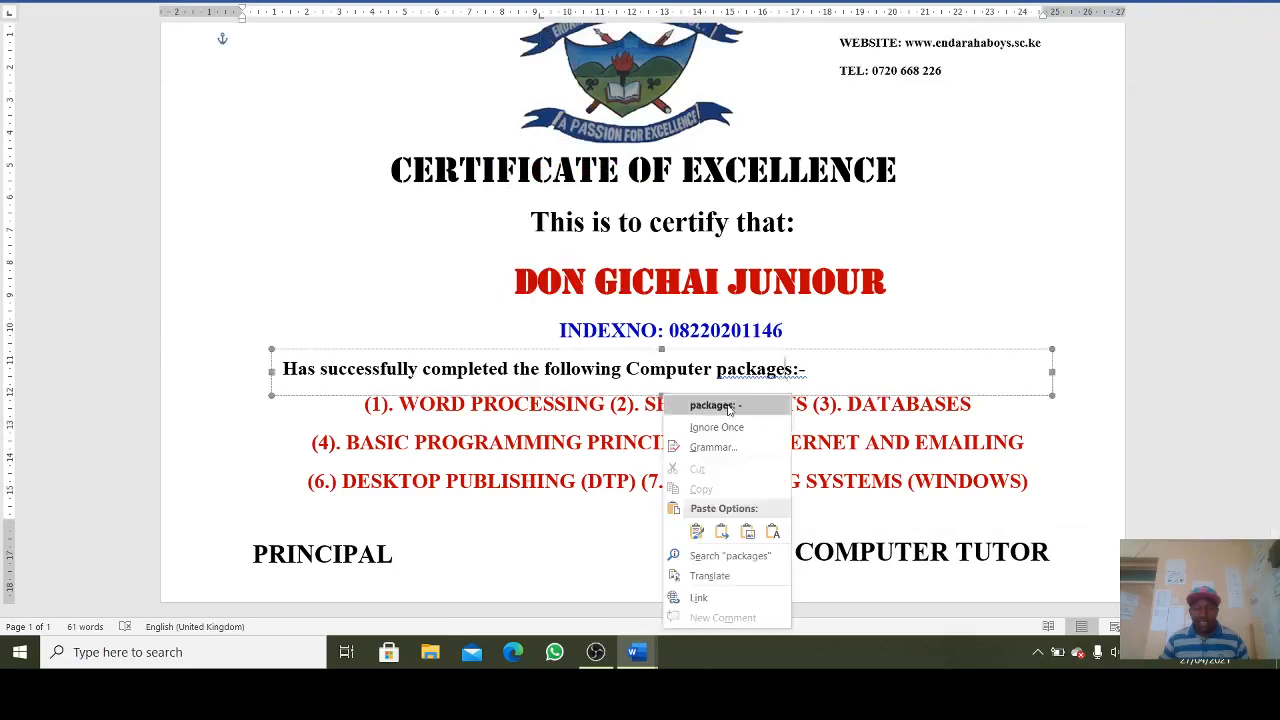
{"action": "left_click", "coordinate": [729, 406]}
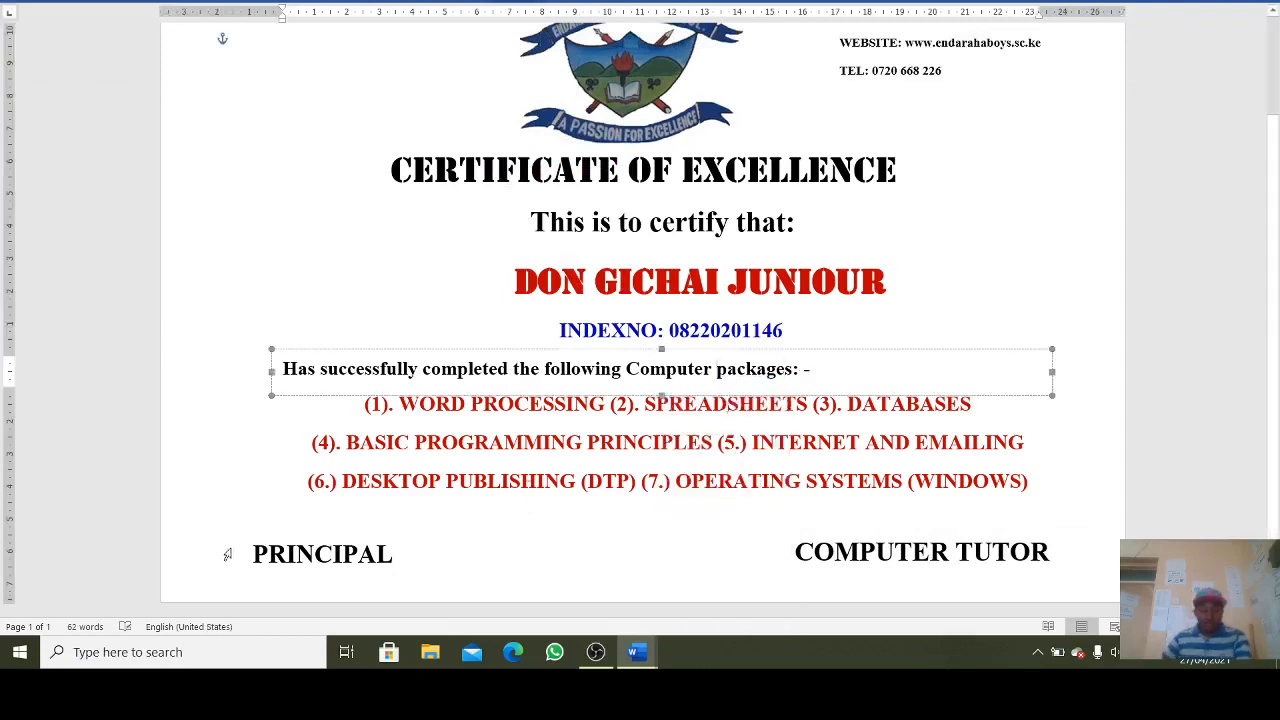
{"action": "left_click", "coordinate": [394, 493]}
{"action": "left_click", "coordinate": [508, 570]}
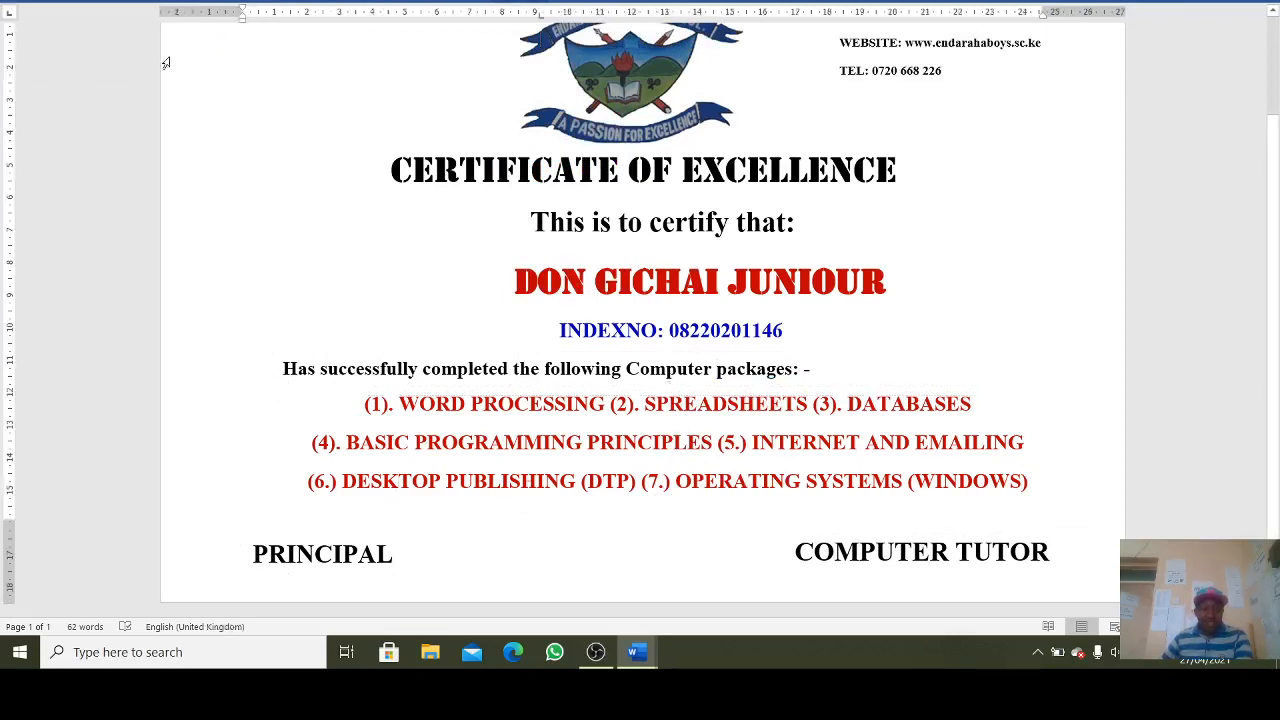
{"action": "left_click", "coordinate": [125, 4]}
- Draw a thick straight signature line above PRINCIPAL
{"action": "left_click", "coordinate": [227, 54]}
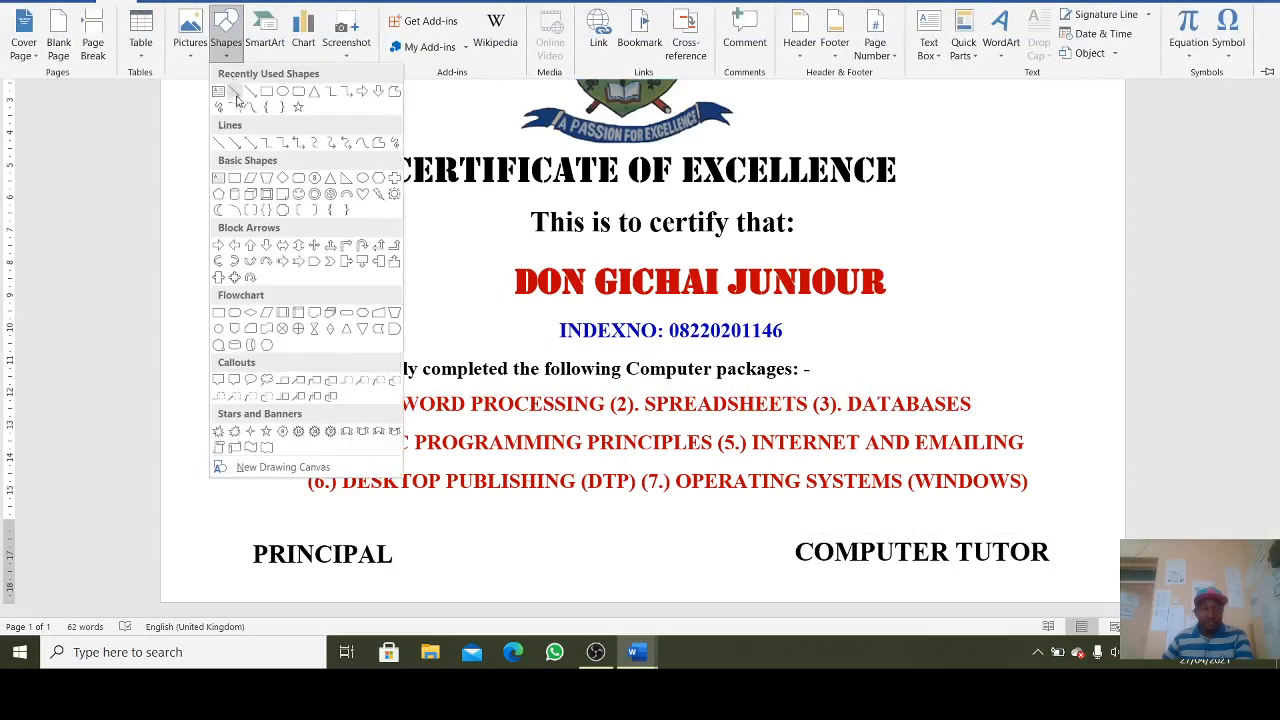
{"action": "left_click", "coordinate": [234, 92]}
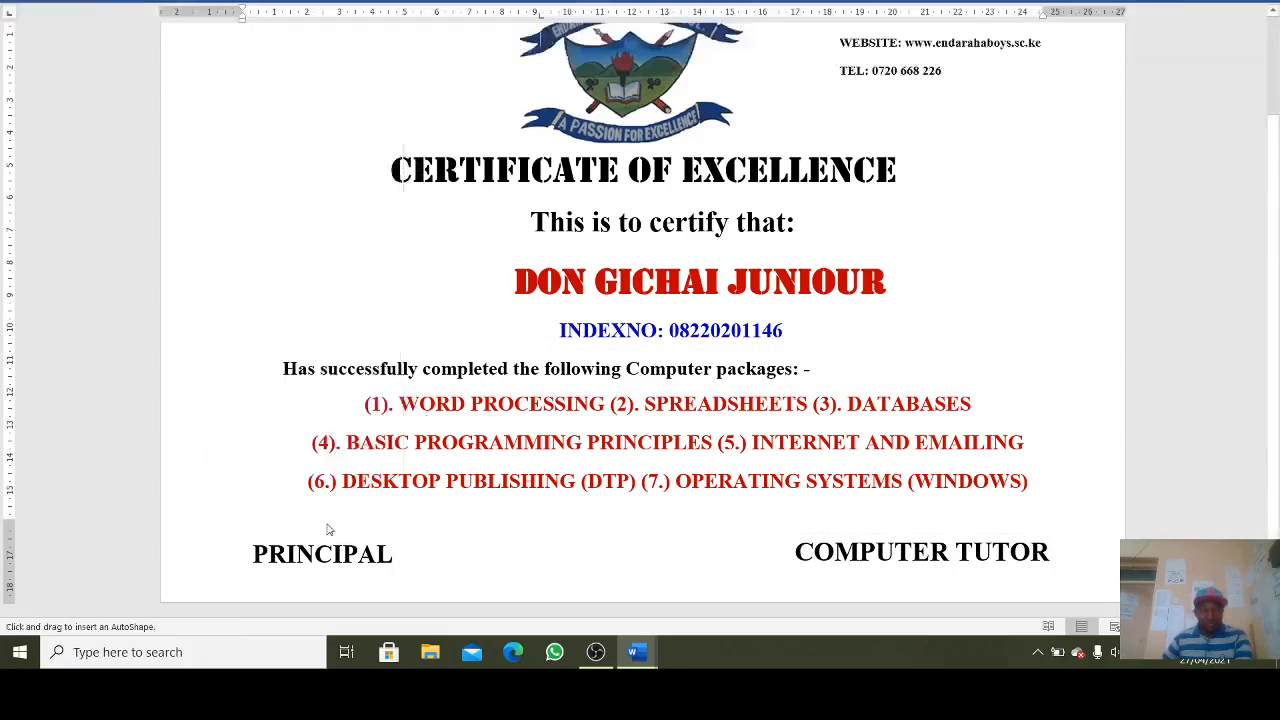
{"action": "left_click_drag", "start_coordinate": [342, 539], "coordinate": [399, 541]}
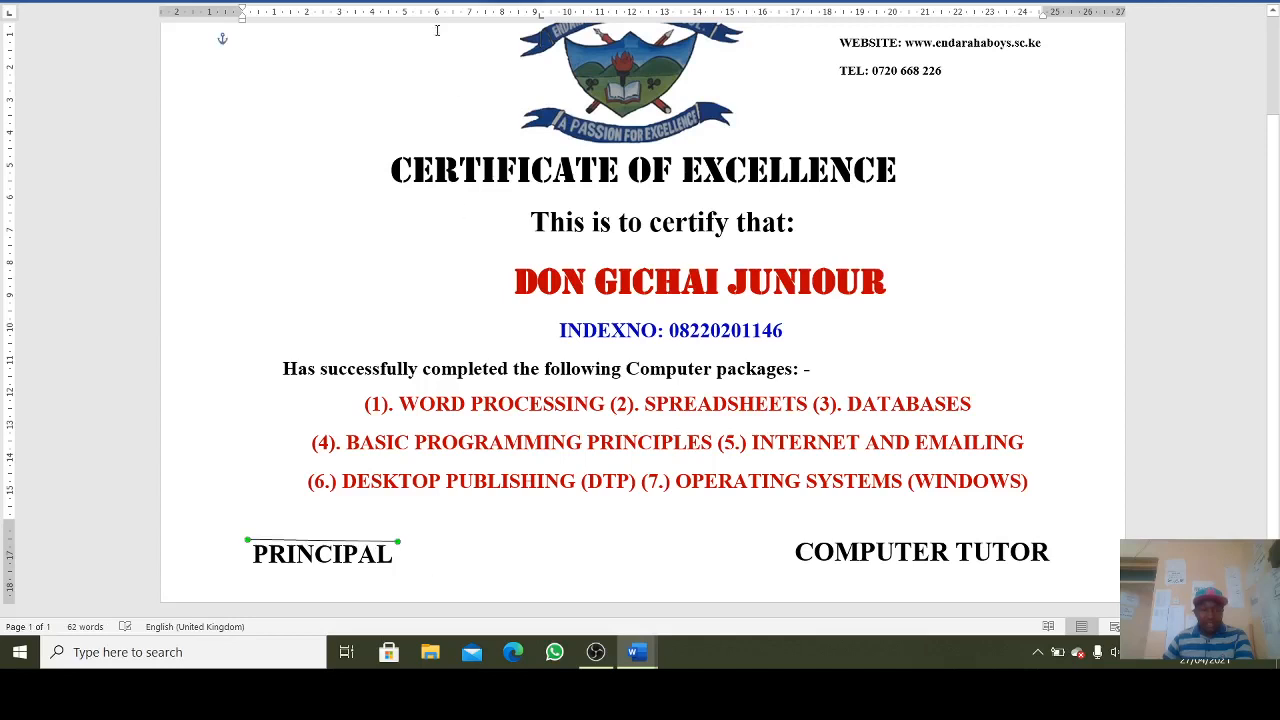
{"action": "left_click", "coordinate": [518, 3]}
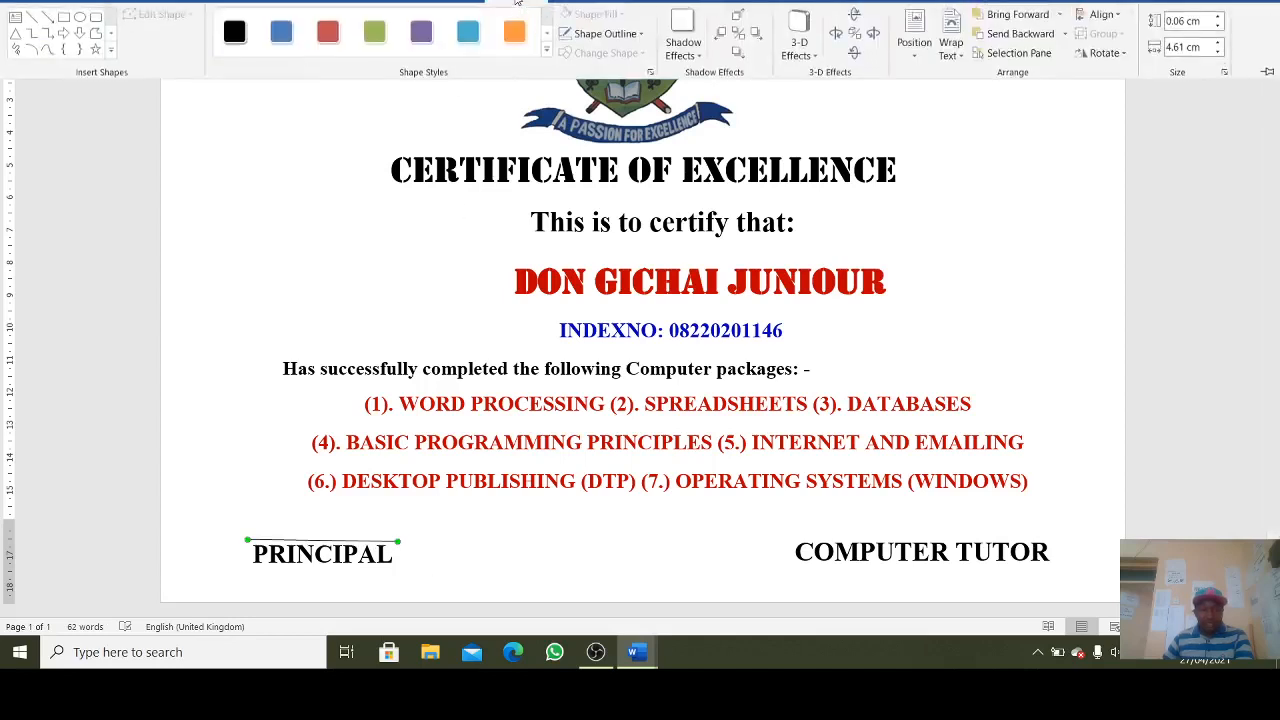
{"action": "left_click", "coordinate": [605, 34]}
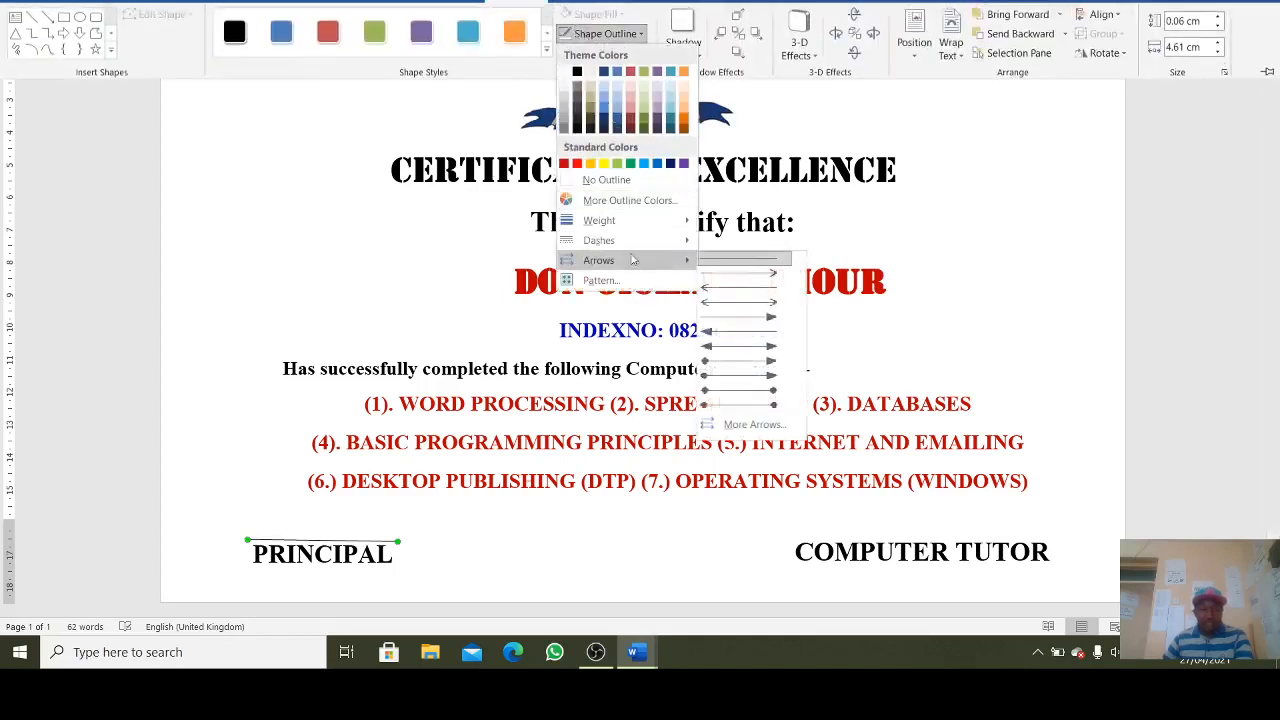
{"action": "mouse_move", "coordinate": [638, 221]}
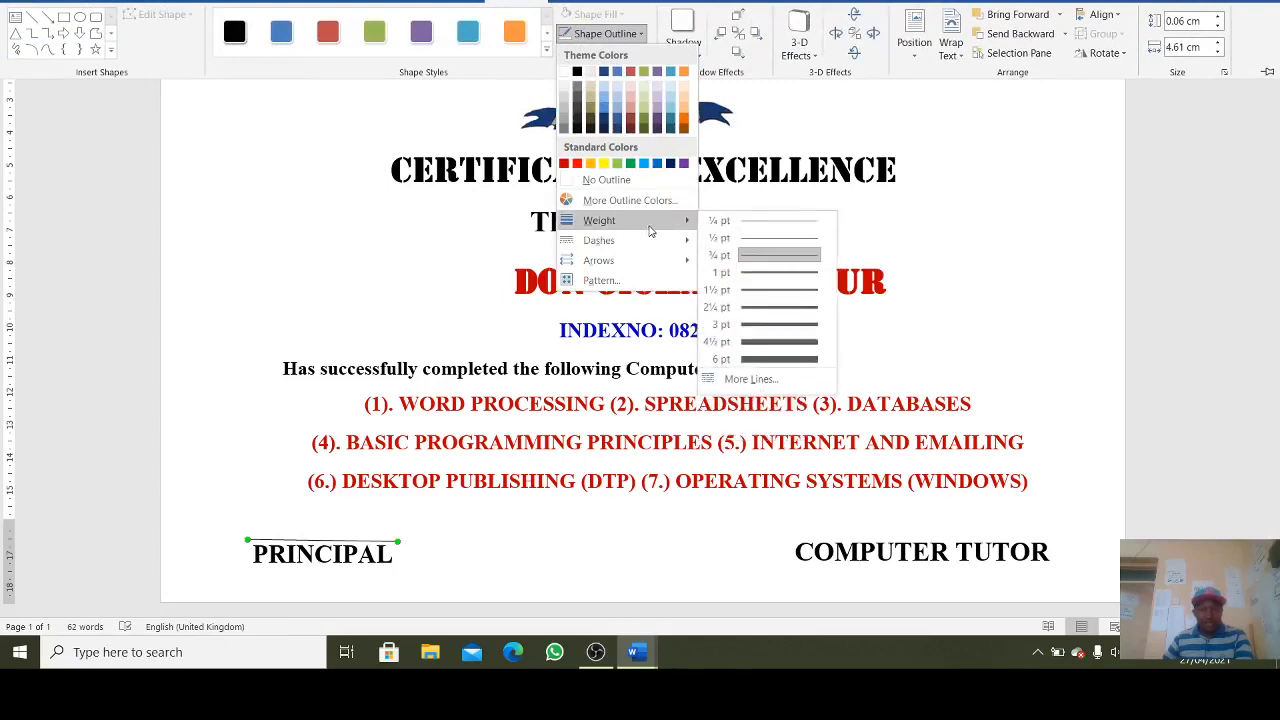
{"action": "left_click", "coordinate": [747, 358]}
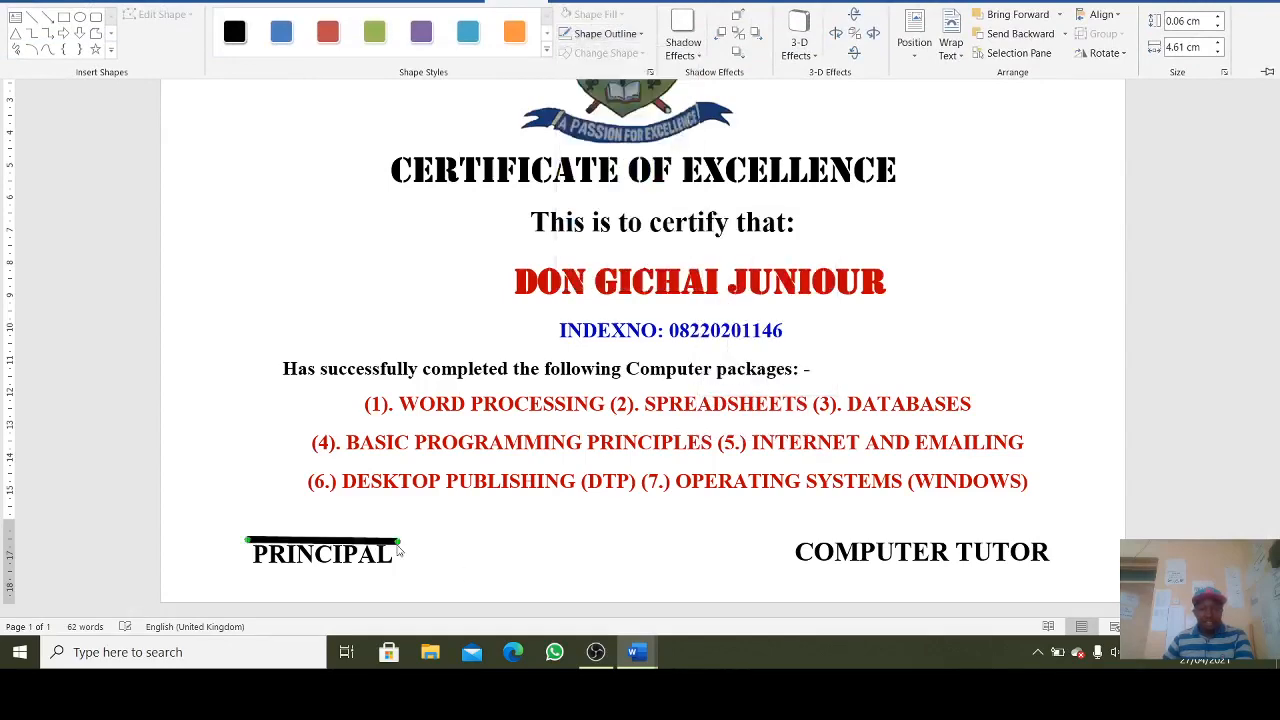
- Replace the line above COMPUTER TUTOR with a copy of the PRINCIPAL line, stretched to fit
{"action": "left_click", "coordinate": [31, 17]}
{"action": "mouse_move", "coordinate": [788, 531]}
{"action": "left_mouse_down"}
{"action": "mouse_move", "coordinate": [980, 521]}
{"action": "mouse_move", "coordinate": [1056, 537]}
{"action": "left_mouse_up"}
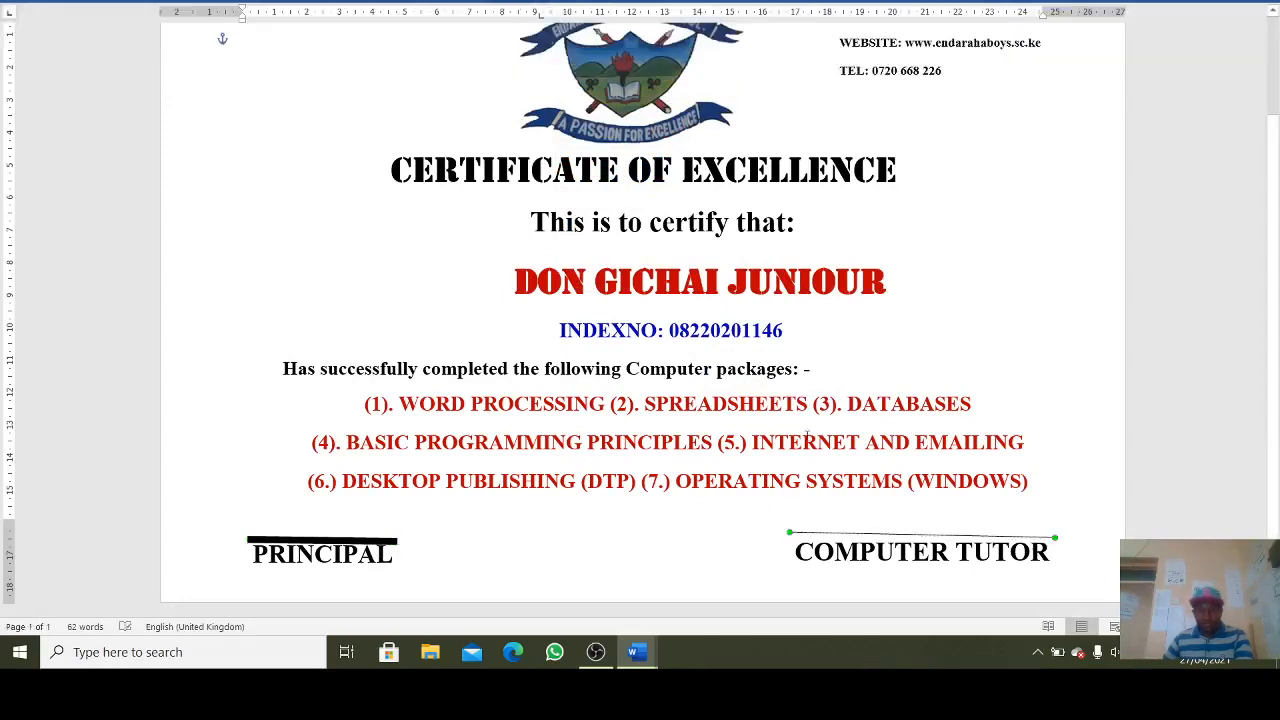
{"action": "left_click_drag", "start_coordinate": [788, 531], "coordinate": [782, 543]}
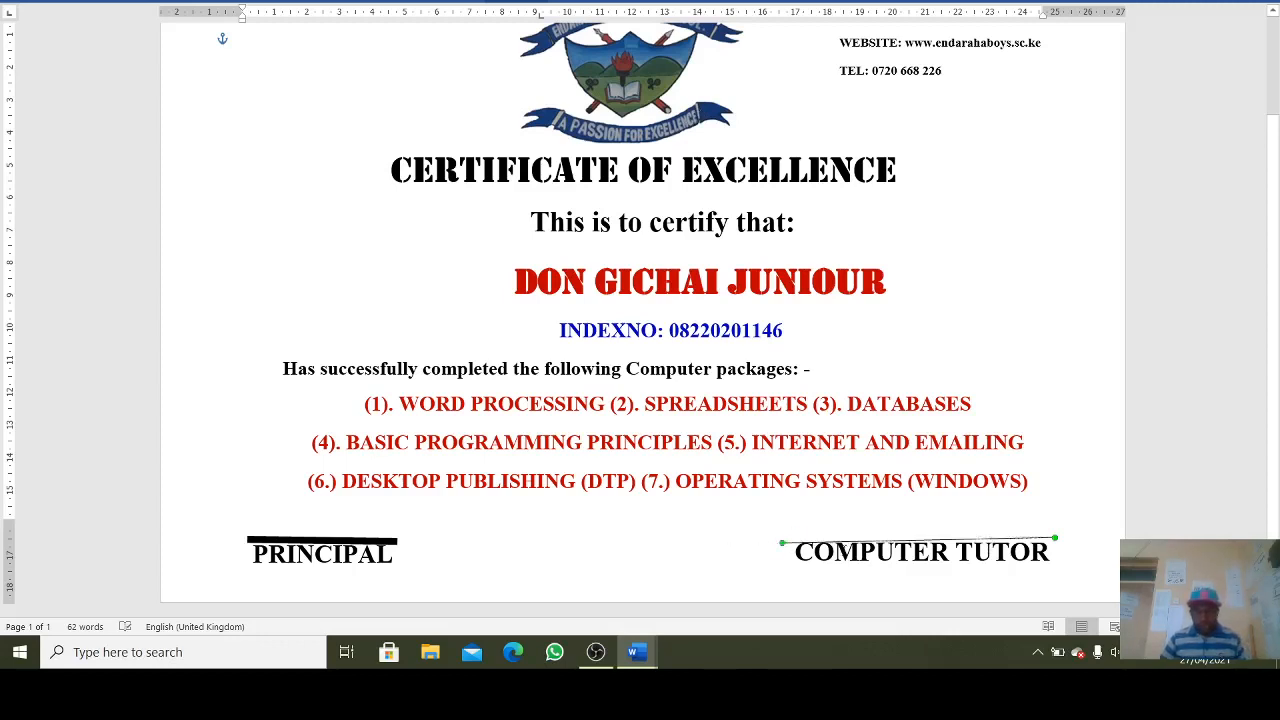
{"action": "key", "text": "Delete"}
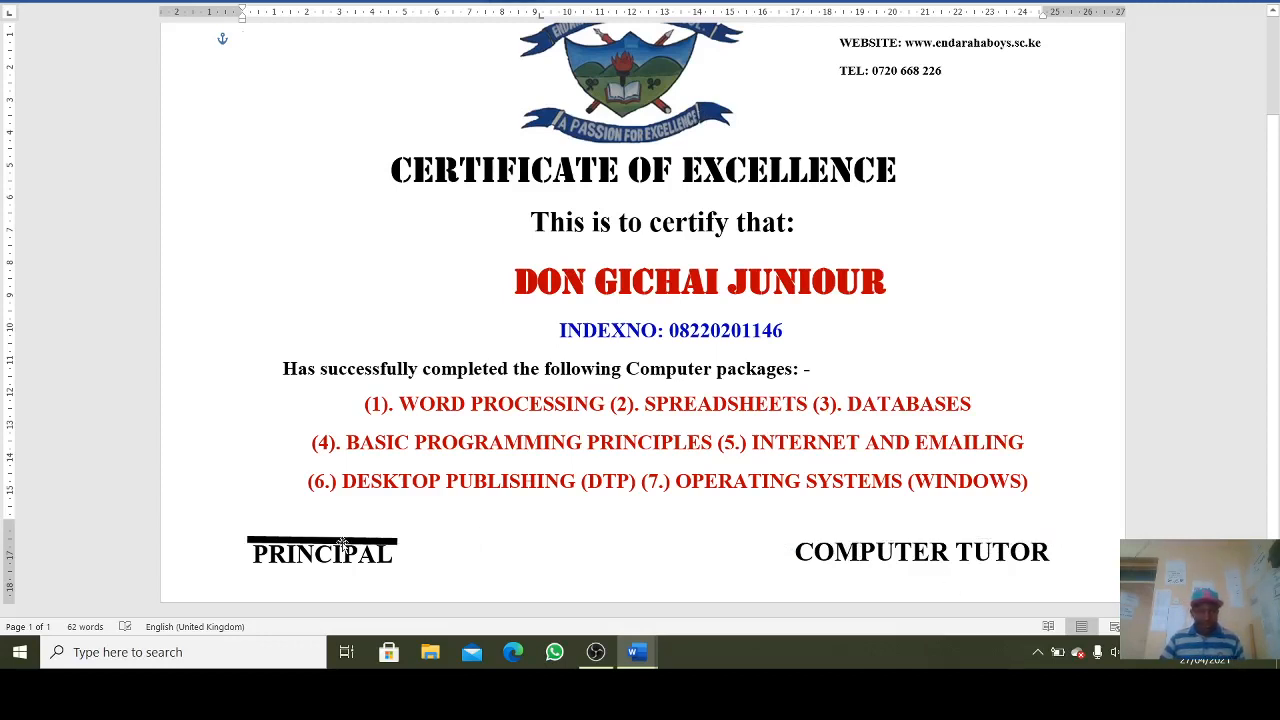
{"action": "left_click", "coordinate": [398, 542]}
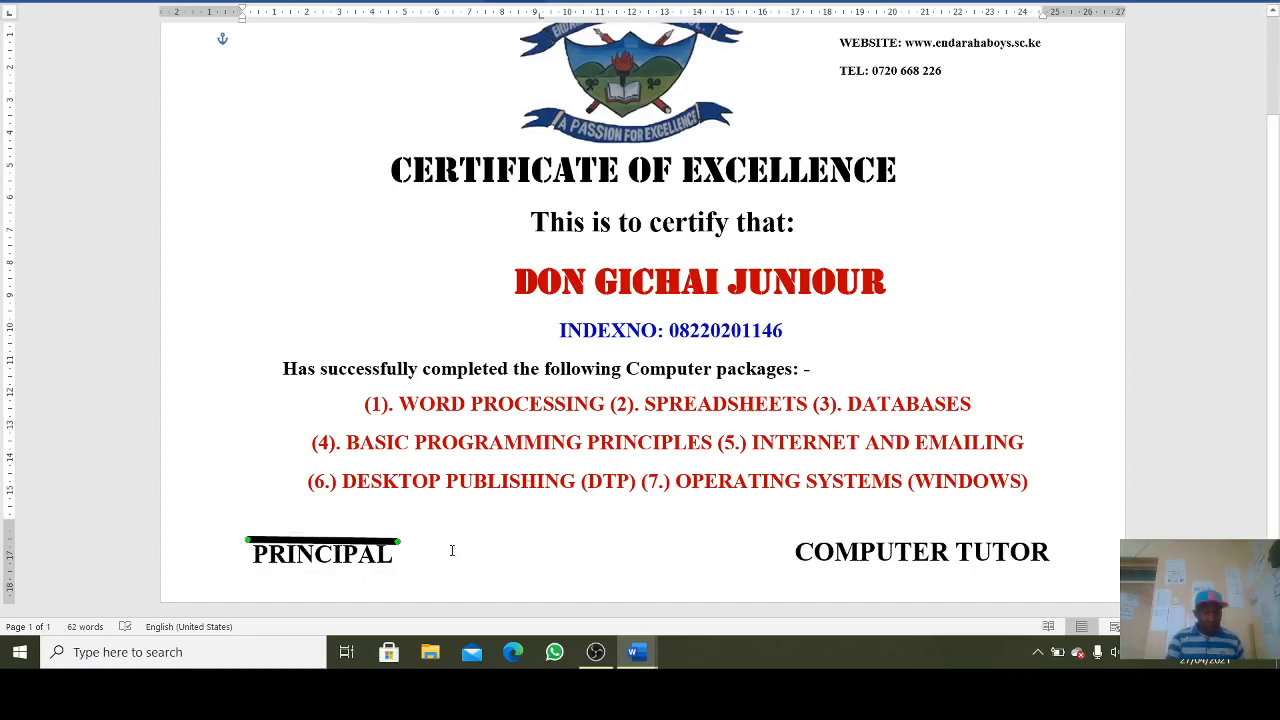
{"action": "key", "text": "ctrl+v"}
{"action": "key", "text": "Right"}
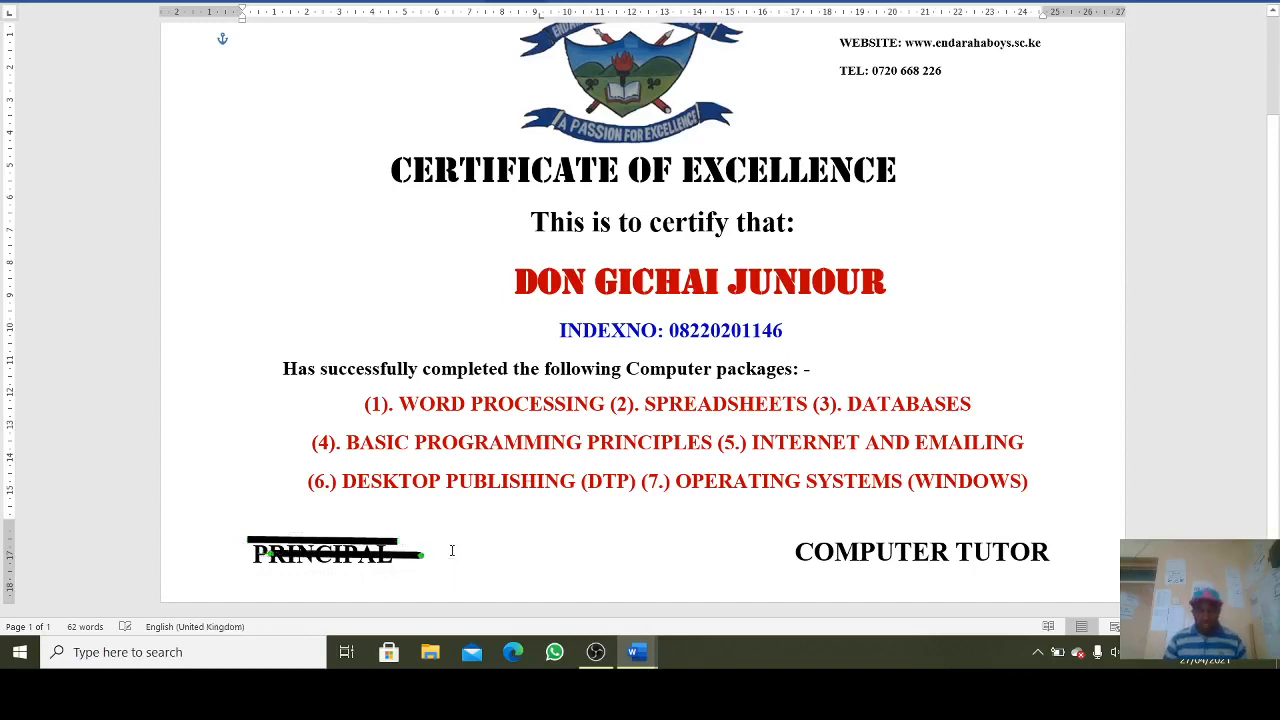
{"action": "left_click_drag", "start_coordinate": [427, 557], "coordinate": [933, 538]}
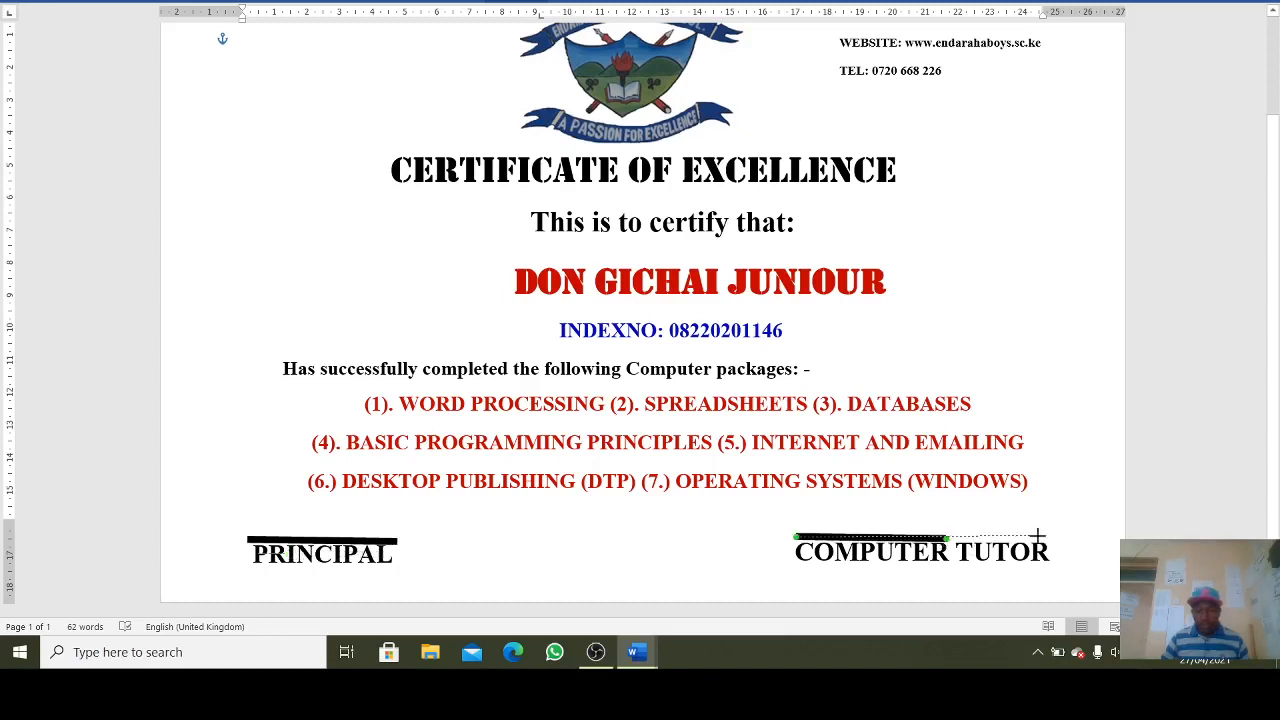
{"action": "left_click_drag", "start_coordinate": [1038, 536], "coordinate": [1056, 537]}
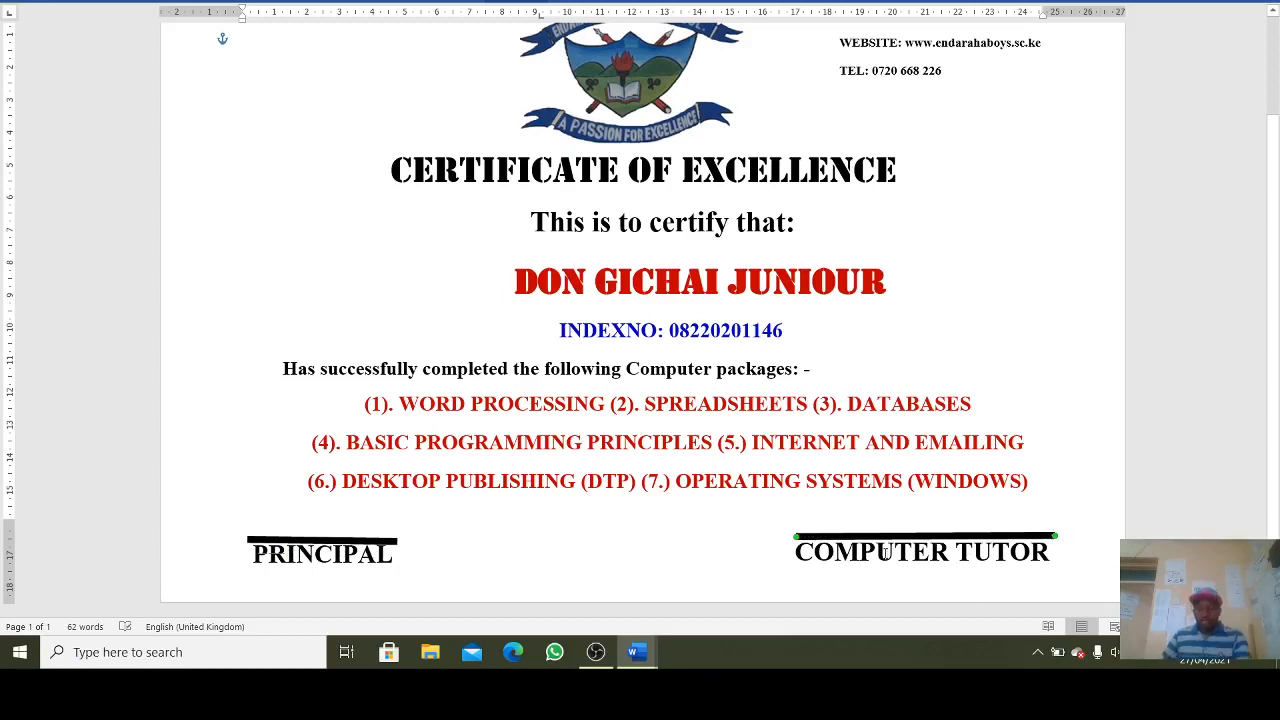
- Adjust both signature lines' outline weights, setting the PRINCIPAL line to 3 pt
{"action": "left_click", "coordinate": [517, 2]}
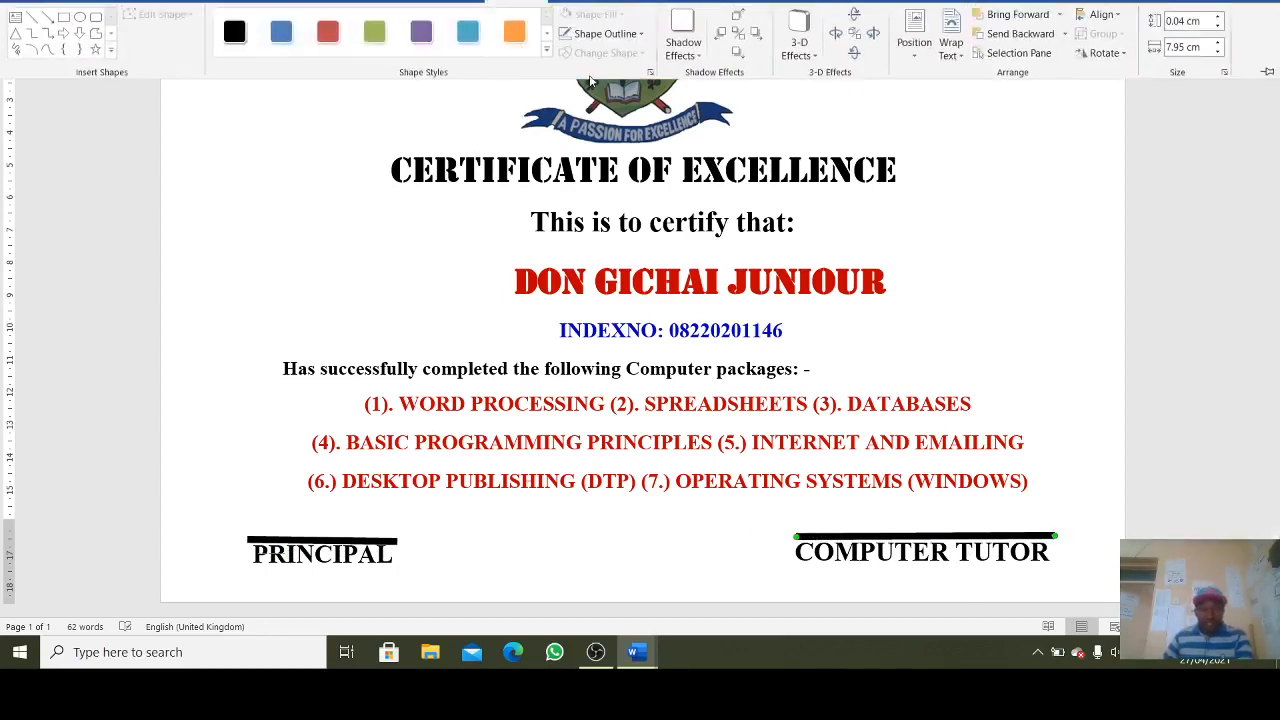
{"action": "left_click", "coordinate": [600, 34]}
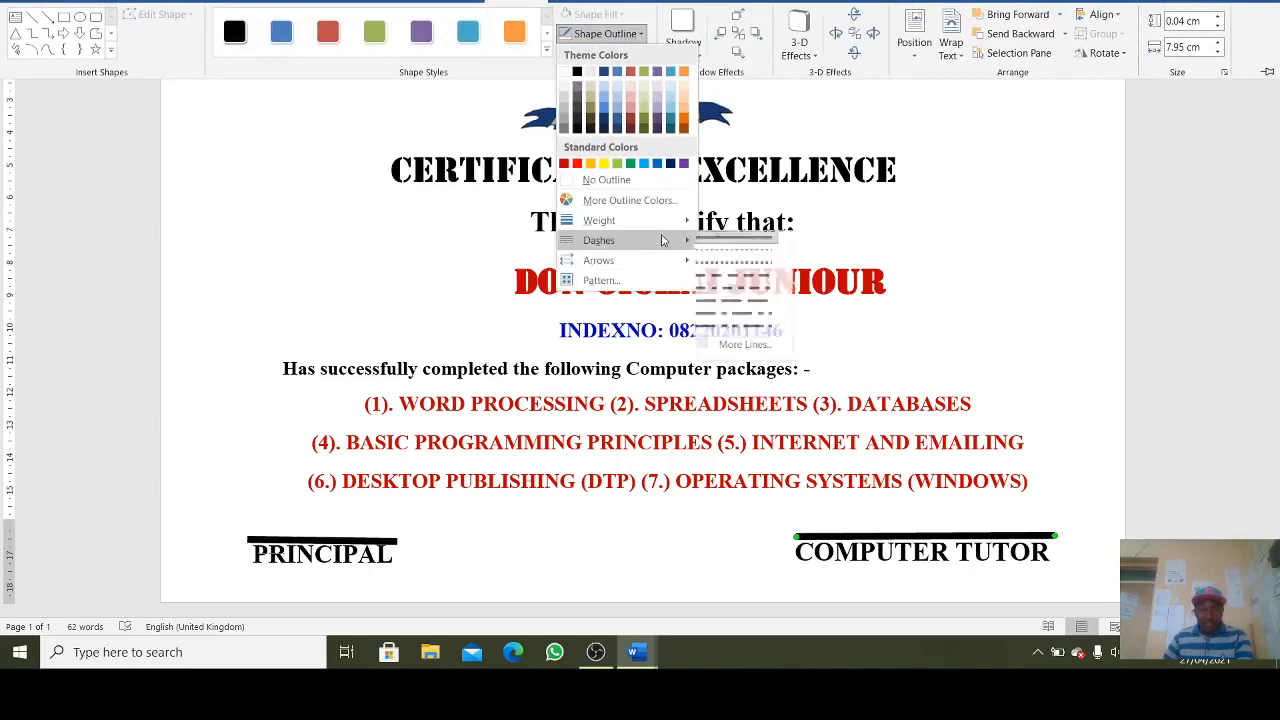
{"action": "mouse_move", "coordinate": [610, 220]}
{"action": "left_click", "coordinate": [757, 328]}
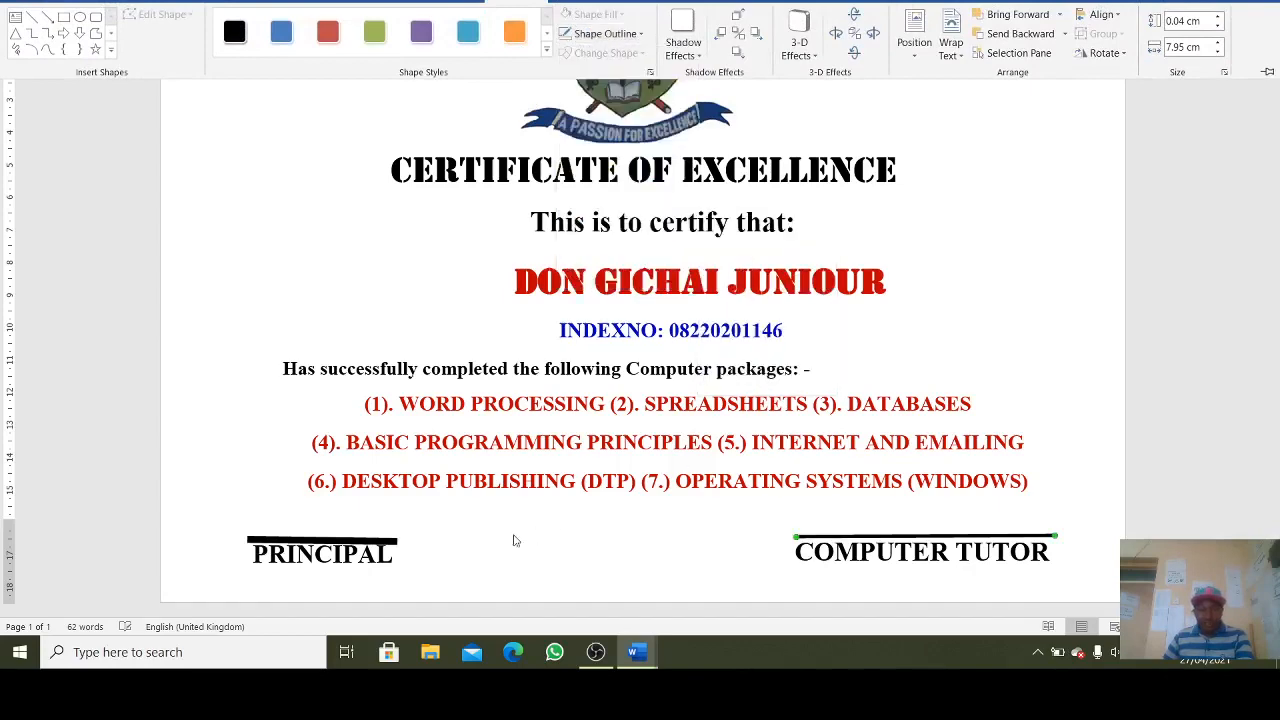
{"action": "left_click", "coordinate": [397, 538]}
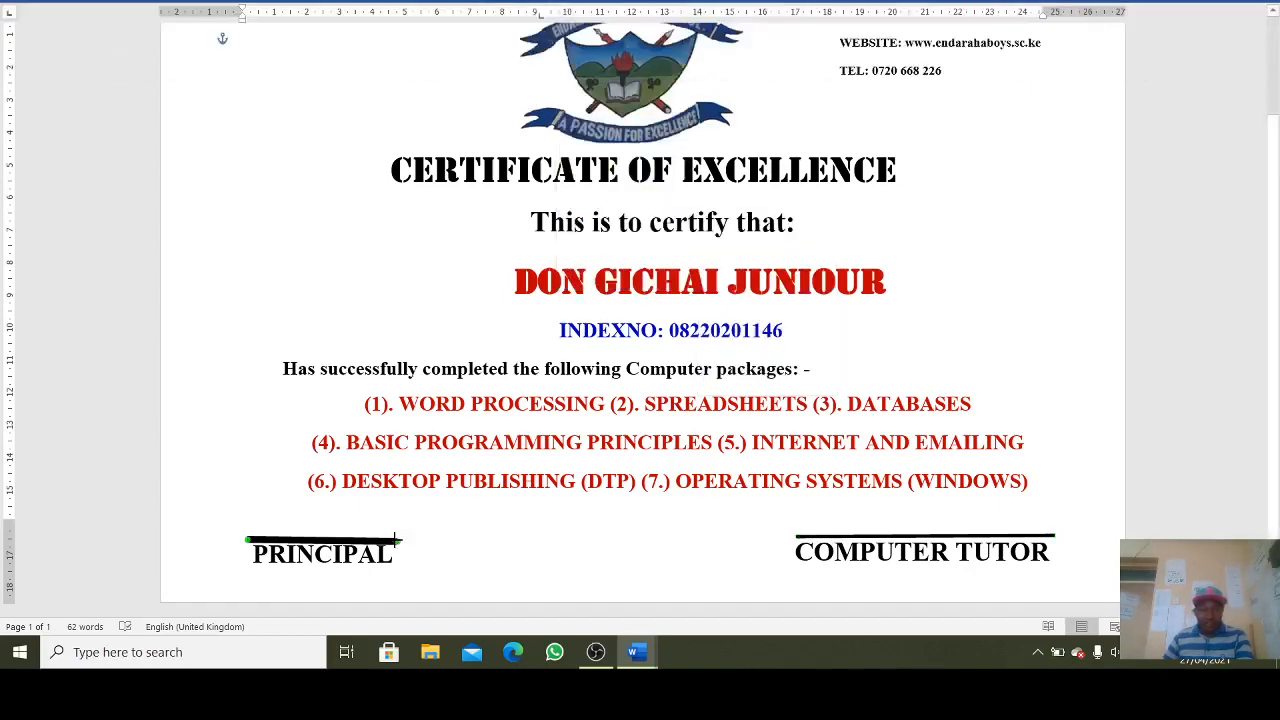
{"action": "left_click", "coordinate": [516, 2]}
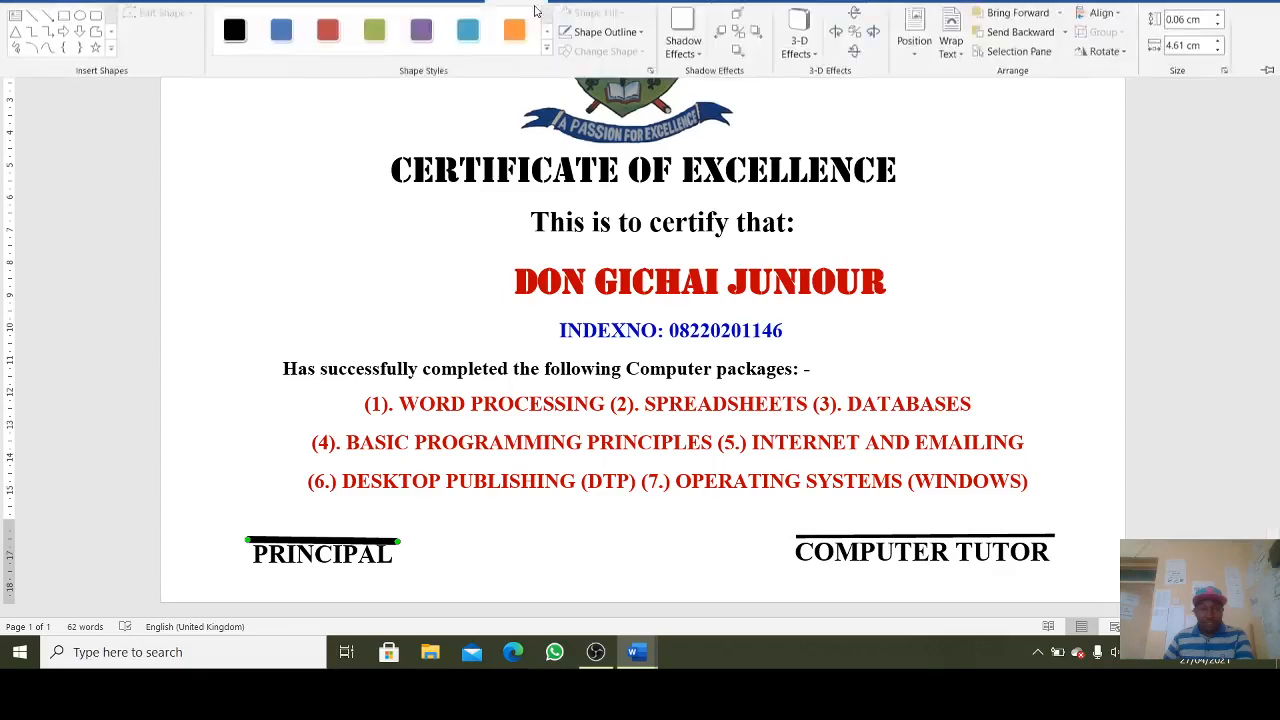
{"action": "left_click", "coordinate": [605, 34]}
{"action": "mouse_move", "coordinate": [610, 220]}
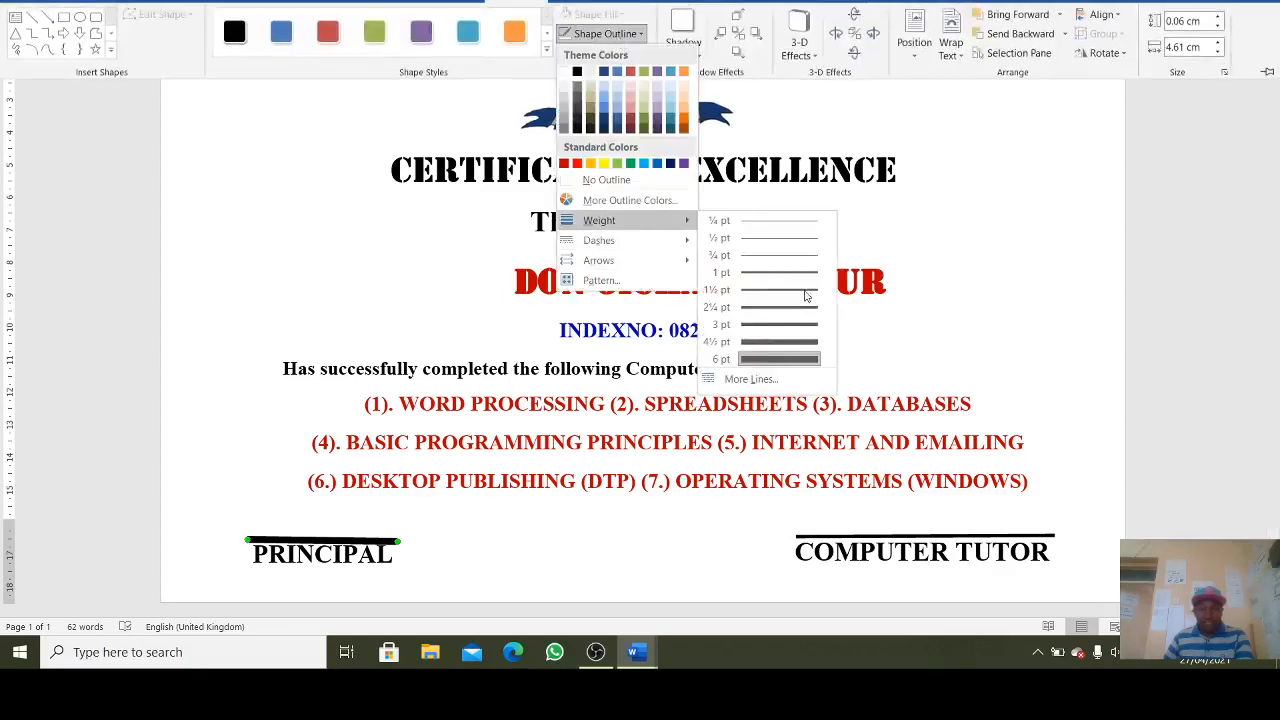
{"action": "left_click", "coordinate": [800, 326]}
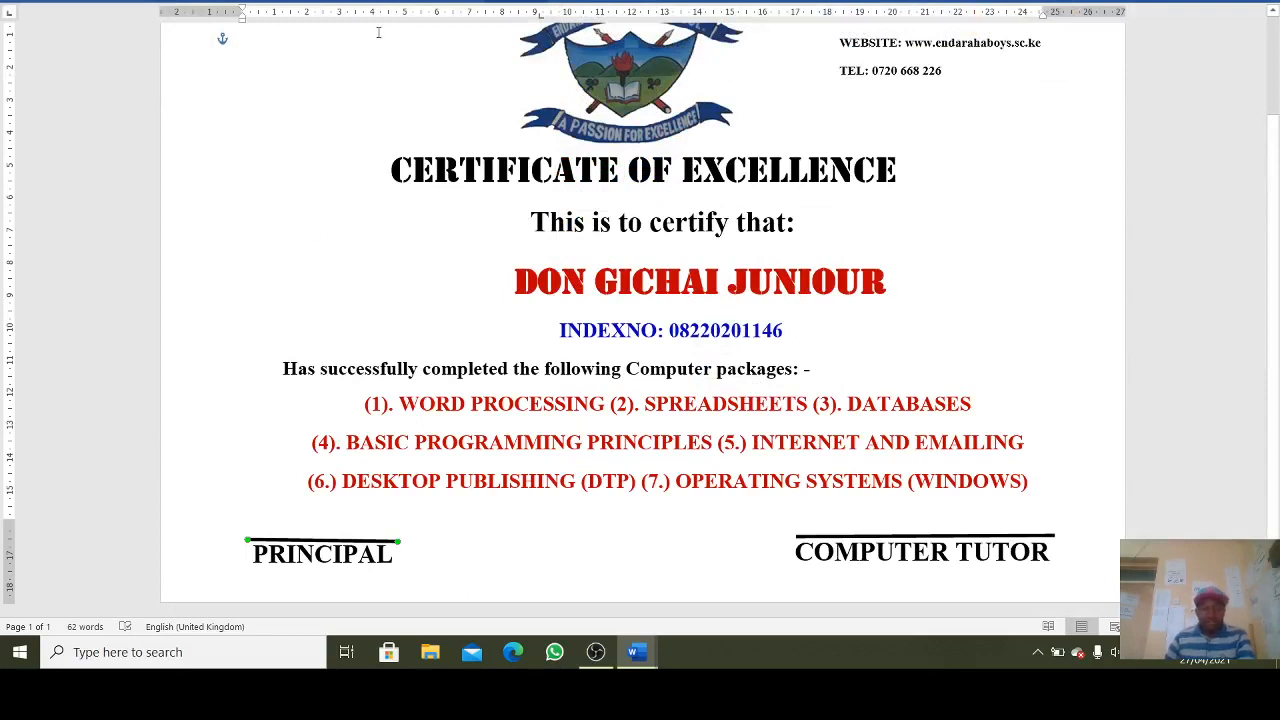
{"action": "left_click", "coordinate": [137, 8]}
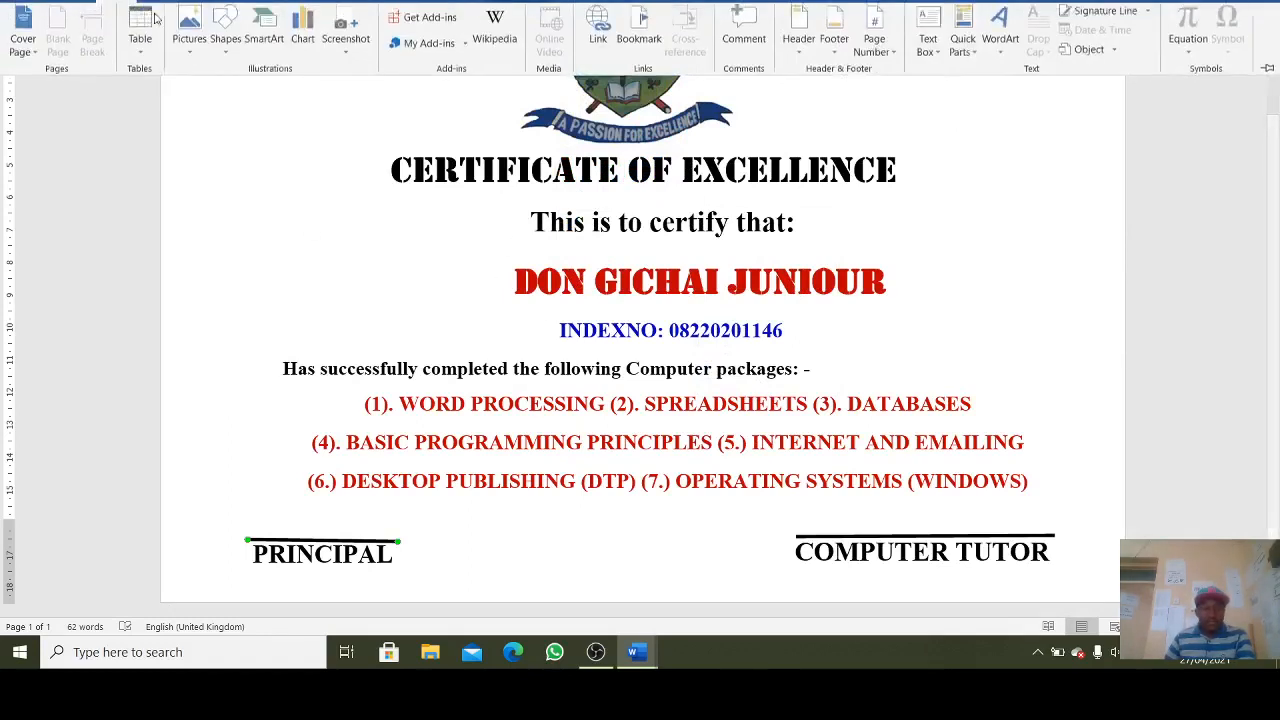
- Draw a wide text box below the signature lines and type 'This certificate is given without any erasures or alterations'
{"action": "left_click", "coordinate": [225, 42]}
{"action": "left_click", "coordinate": [232, 93]}
{"action": "left_click_drag", "start_coordinate": [415, 565], "coordinate": [868, 589]}
{"action": "left_click_drag", "start_coordinate": [412, 577], "coordinate": [364, 580]}
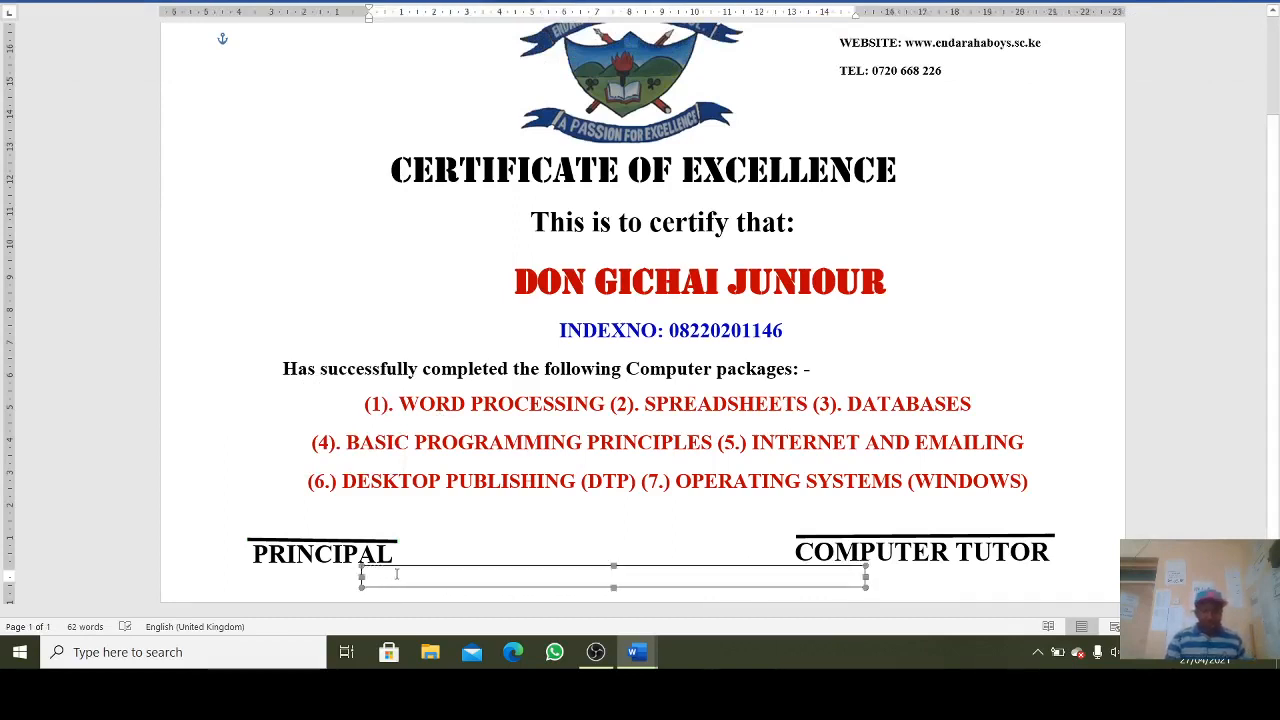
{"action": "type", "text": "T"}
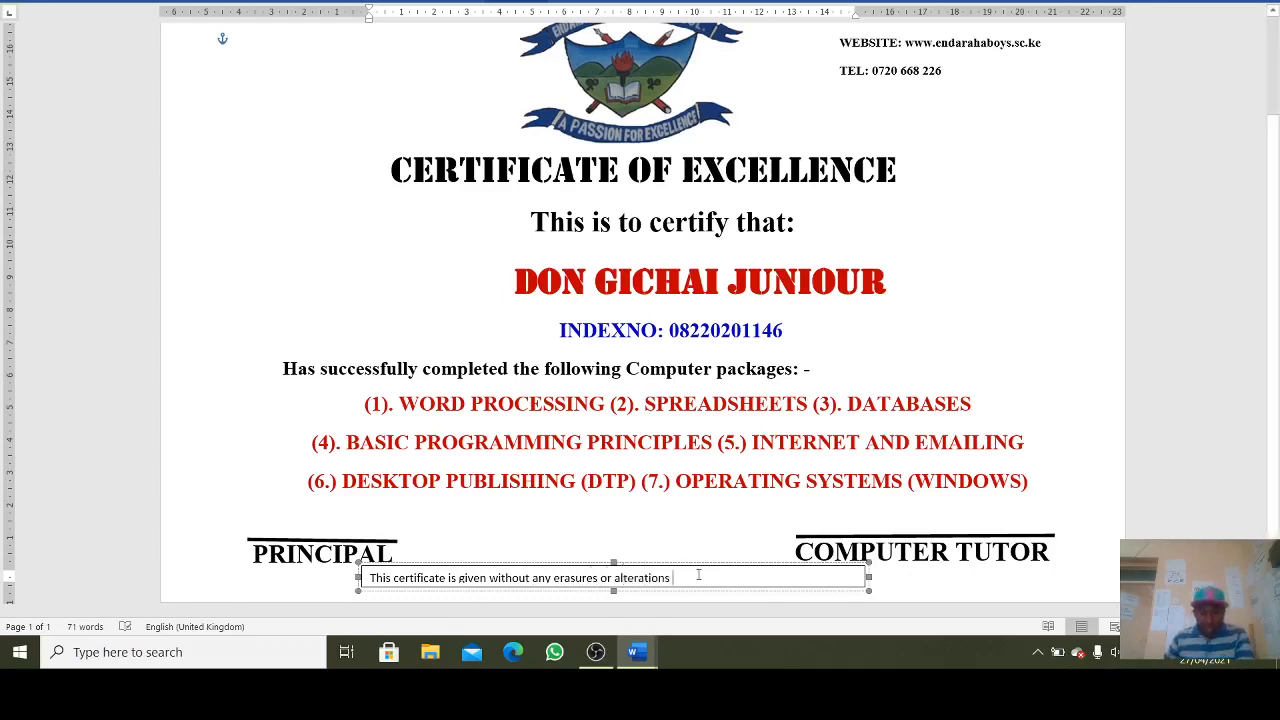
{"action": "left_click_drag", "start_coordinate": [698, 576], "coordinate": [367, 578]}
- Make the erasures note text bold and green
{"action": "left_click", "coordinate": [338, 549]}
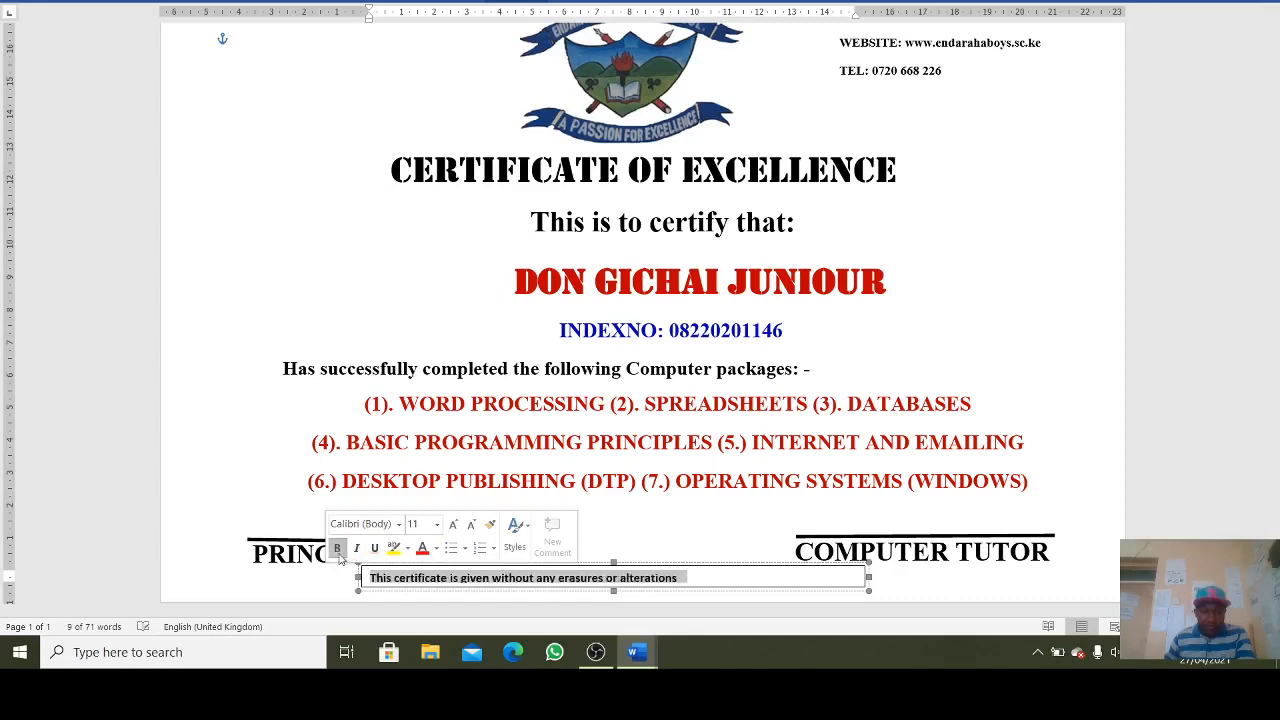
{"action": "left_click", "coordinate": [436, 550]}
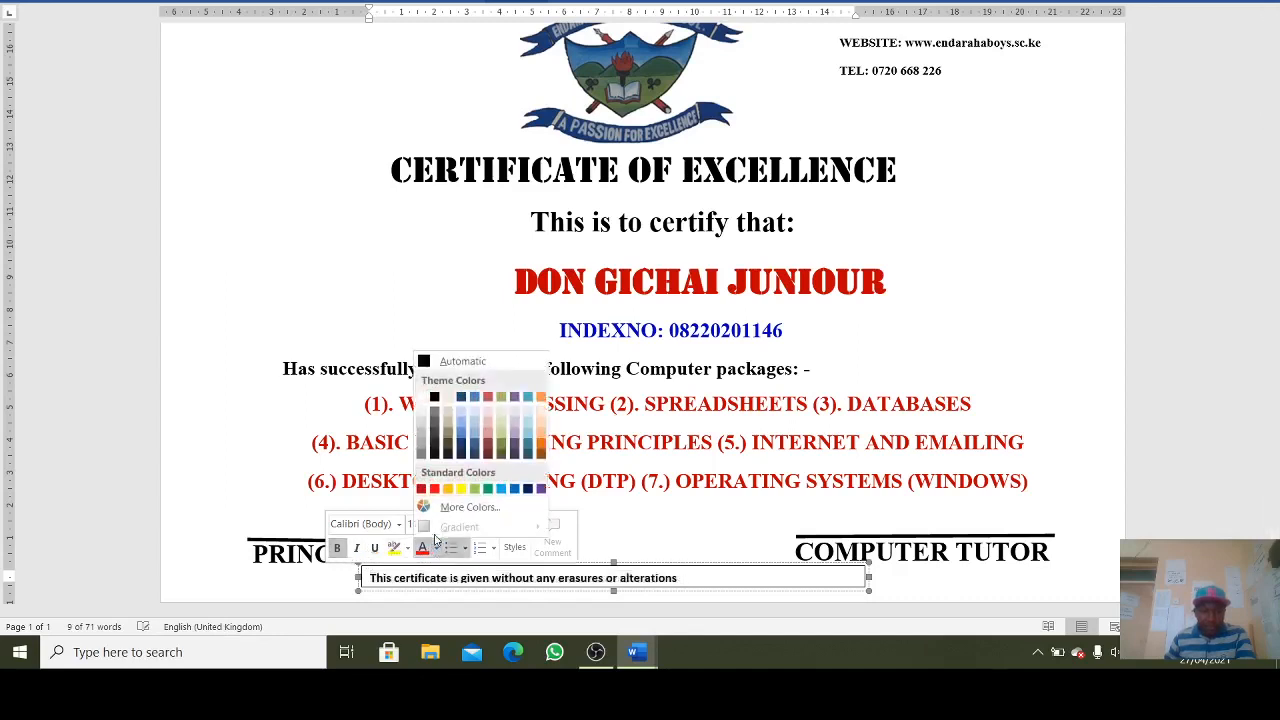
{"action": "left_click", "coordinate": [488, 489]}
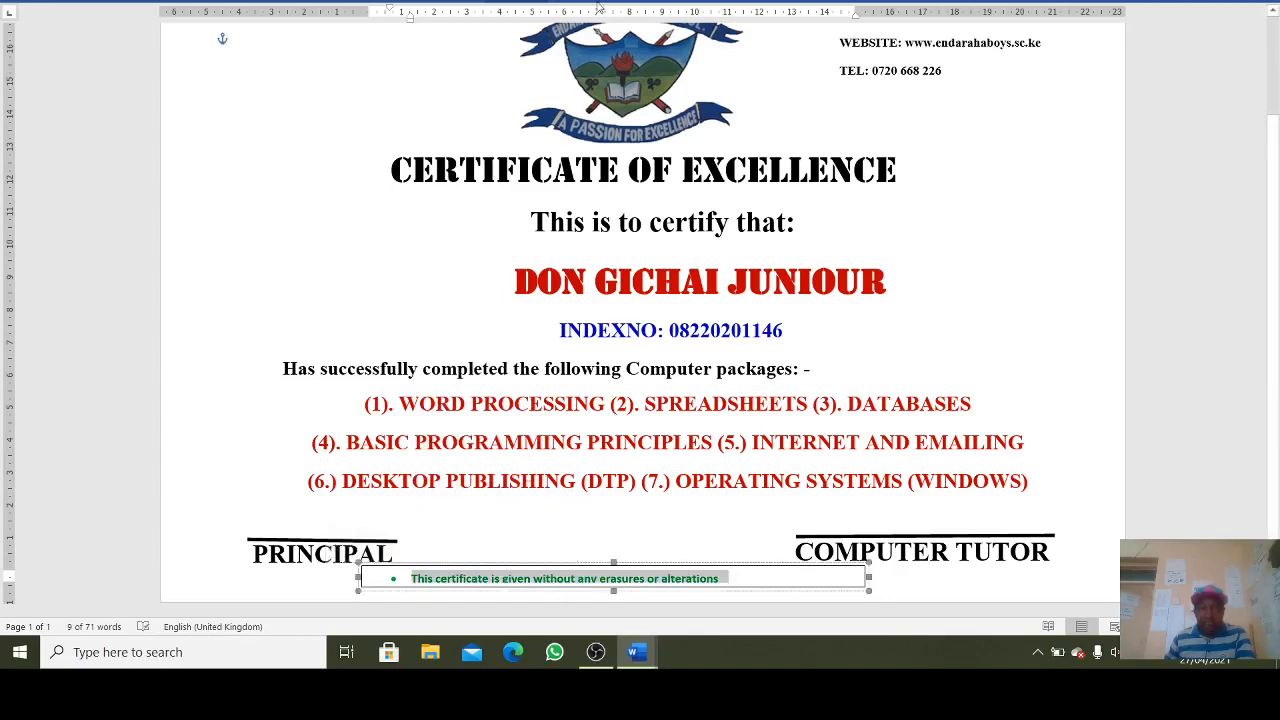
- Set the note's text box Shape Outline to No Outline
{"action": "left_click", "coordinate": [516, 4]}
{"action": "left_click", "coordinate": [540, 33]}
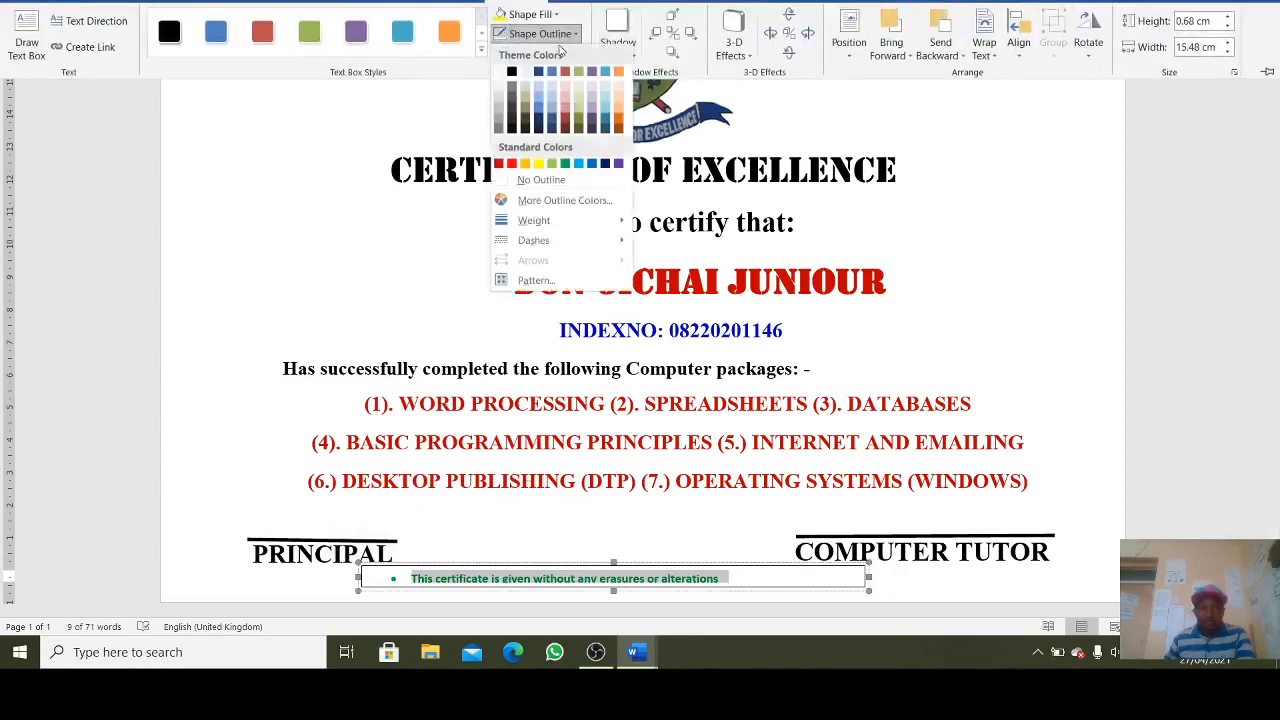
{"action": "left_click", "coordinate": [531, 180]}
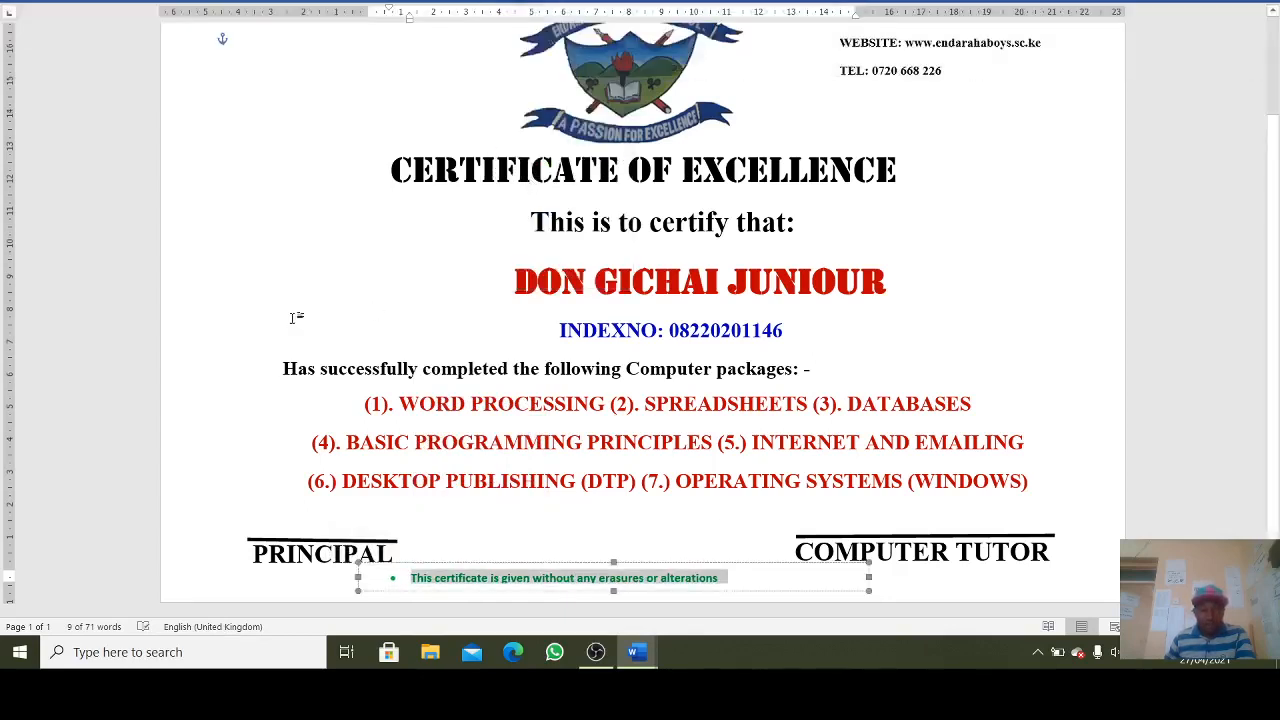
{"action": "left_click", "coordinate": [1094, 510]}
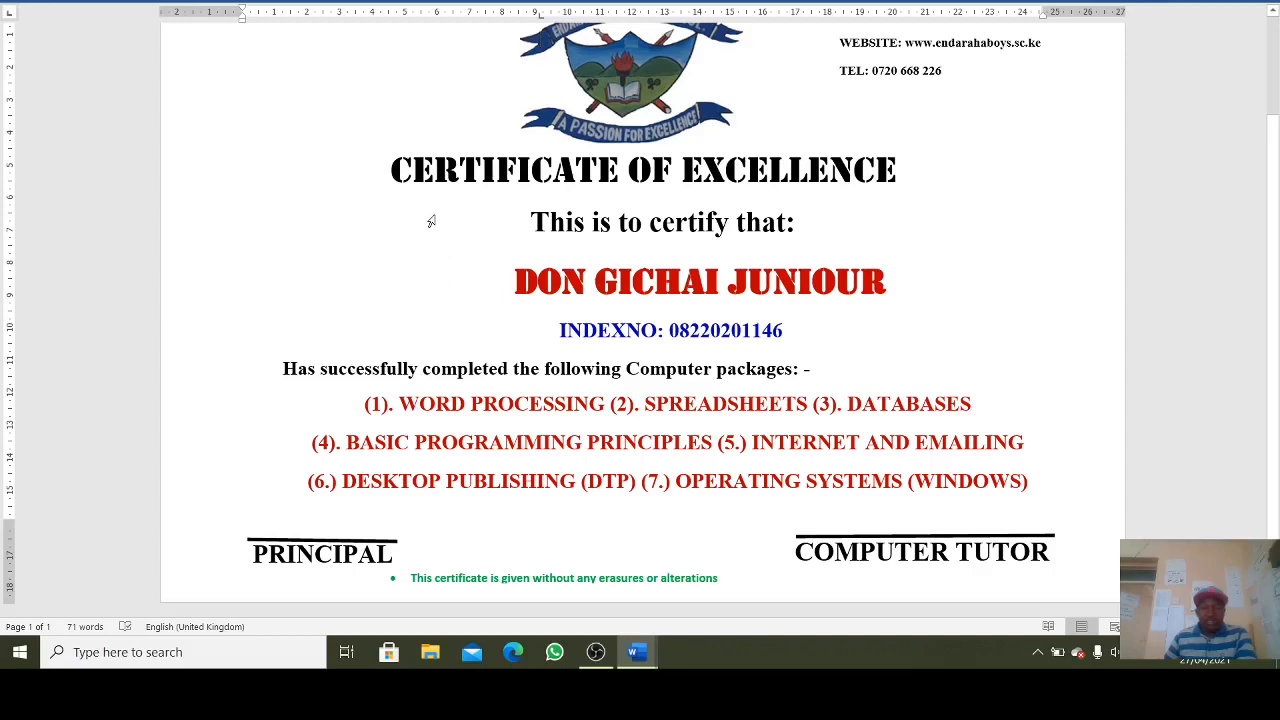
{"action": "scroll", "coordinate": [432, 215], "scroll_direction": "up", "scroll_amount": 1}
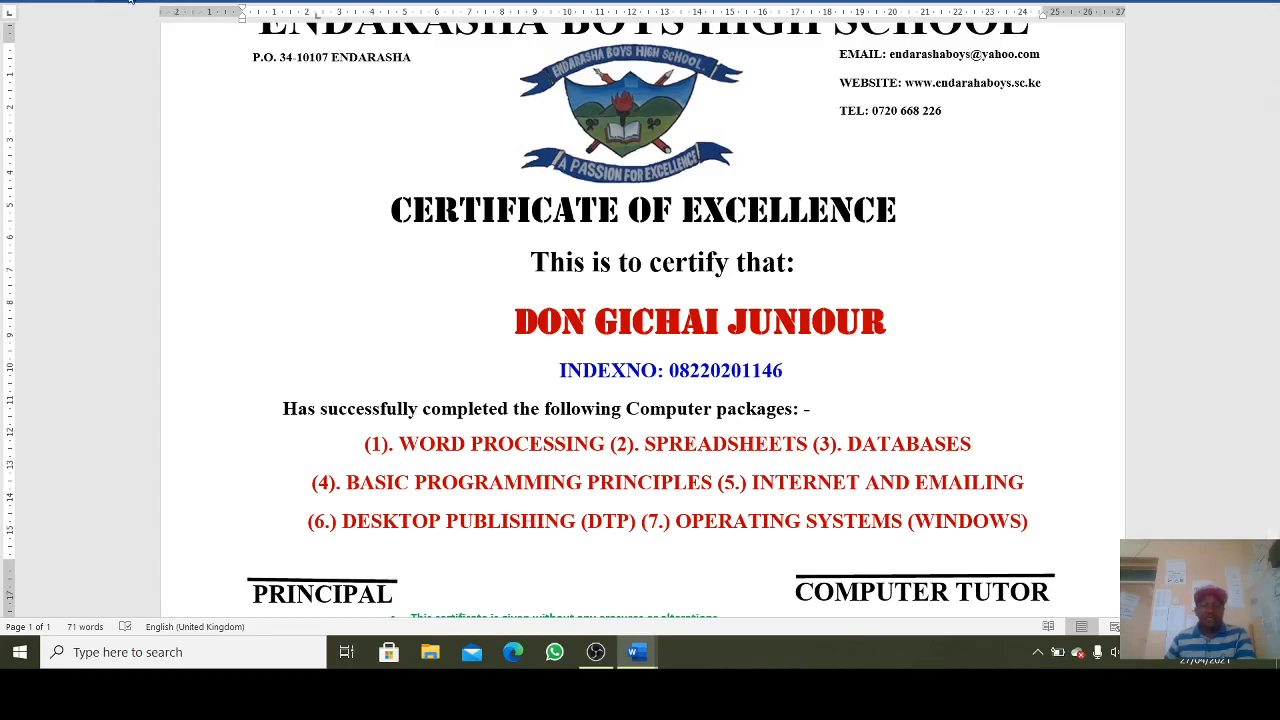
- Insert the BACKGROUND picture from this device and set its wrapping to Behind Text
{"action": "left_click", "coordinate": [130, 3]}
{"action": "left_click", "coordinate": [188, 48]}
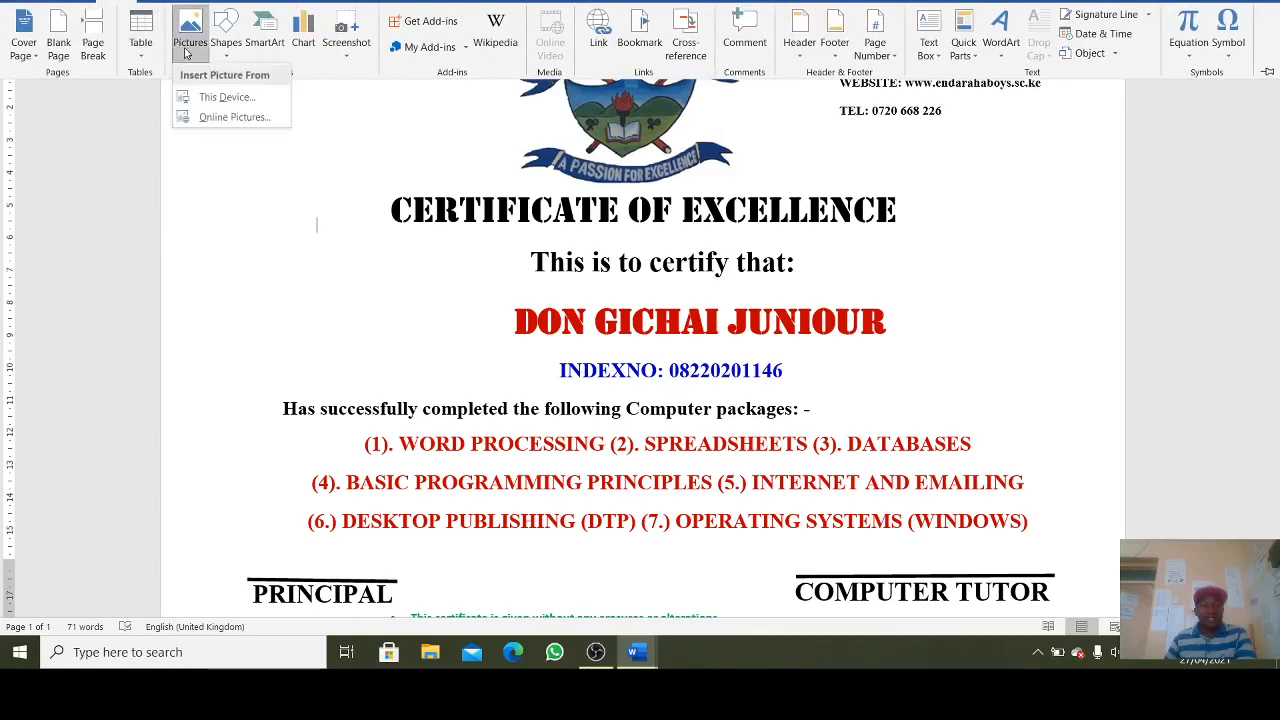
{"action": "left_click", "coordinate": [226, 98]}
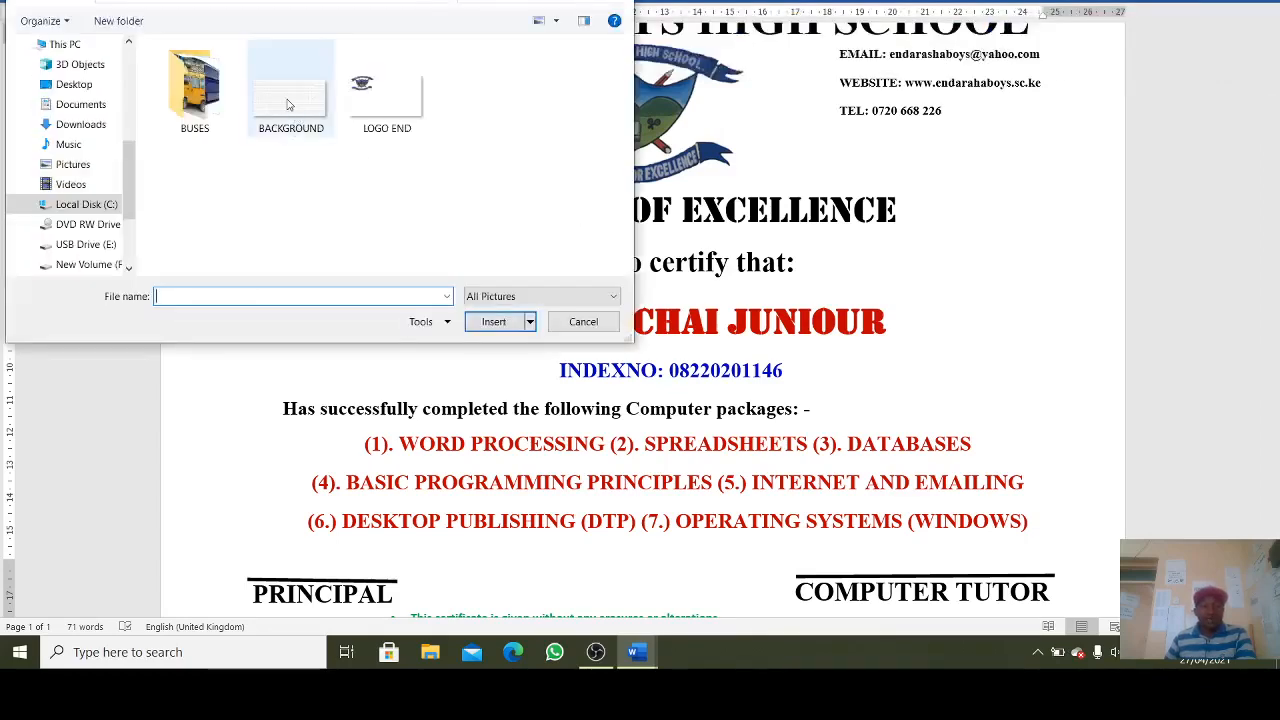
{"action": "double_click", "coordinate": [289, 109]}
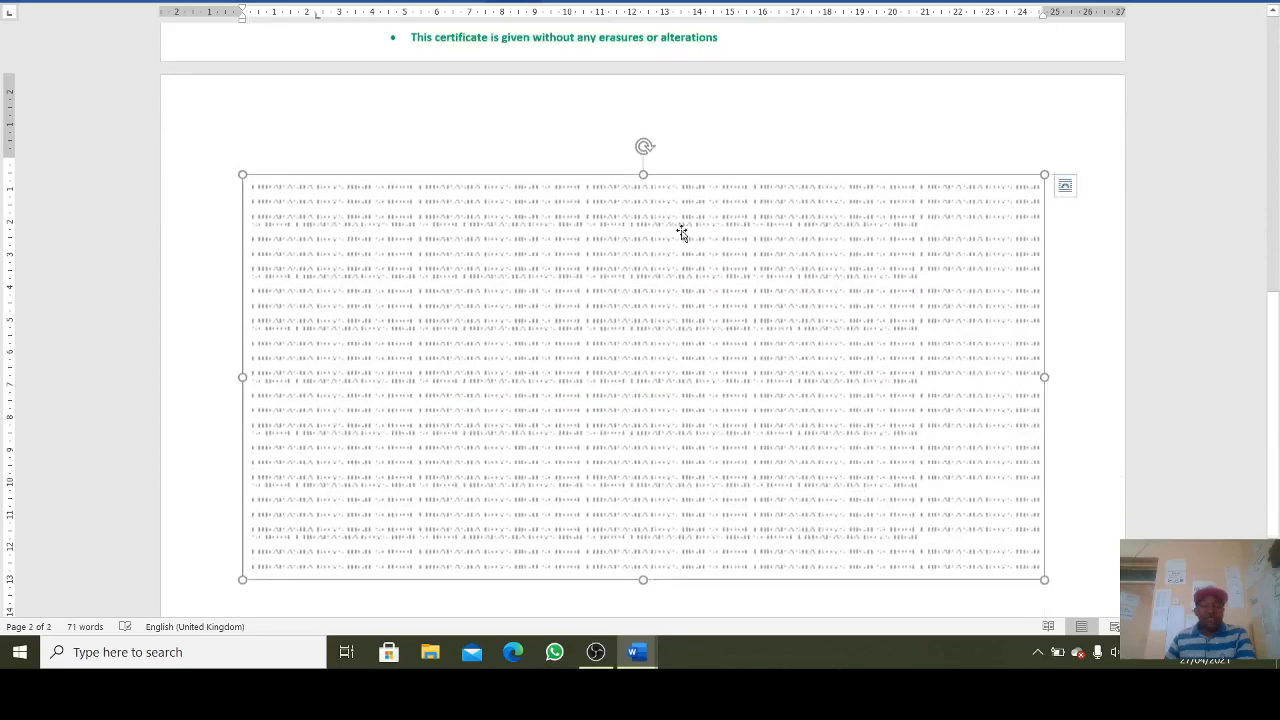
{"action": "scroll", "coordinate": [583, 318], "scroll_direction": "up", "scroll_amount": 3}
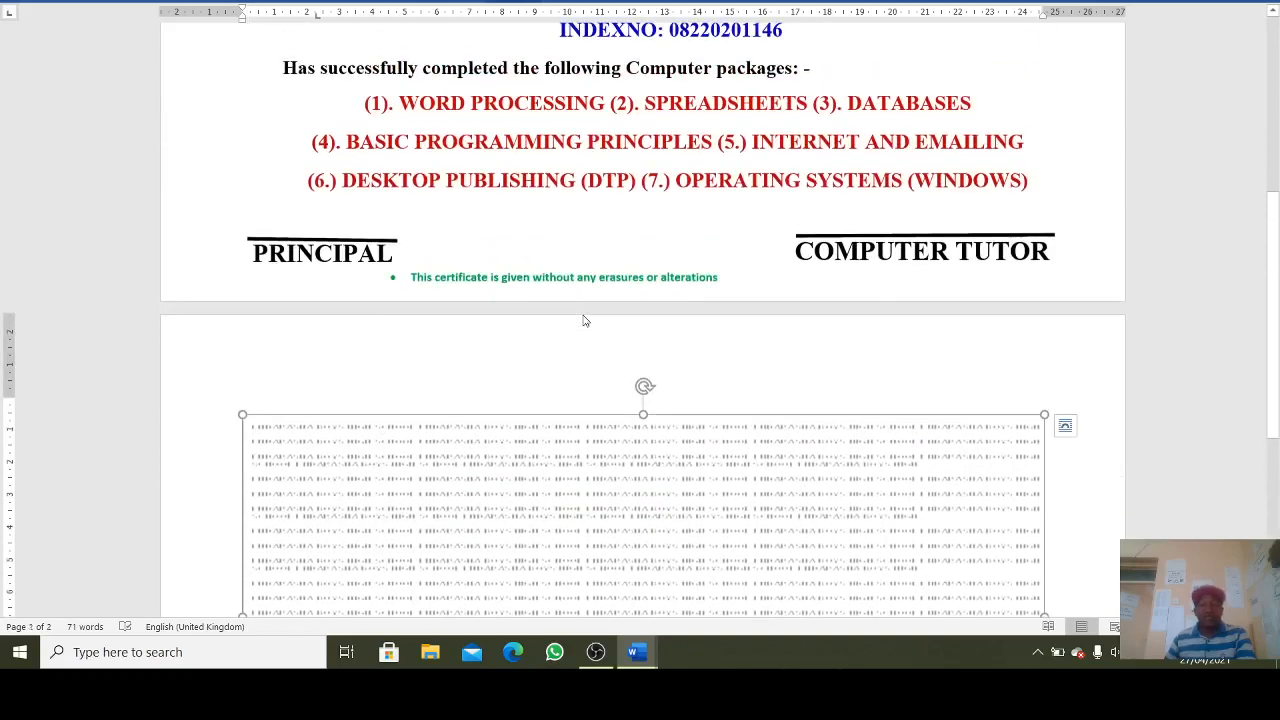
{"action": "left_click", "coordinate": [525, 5]}
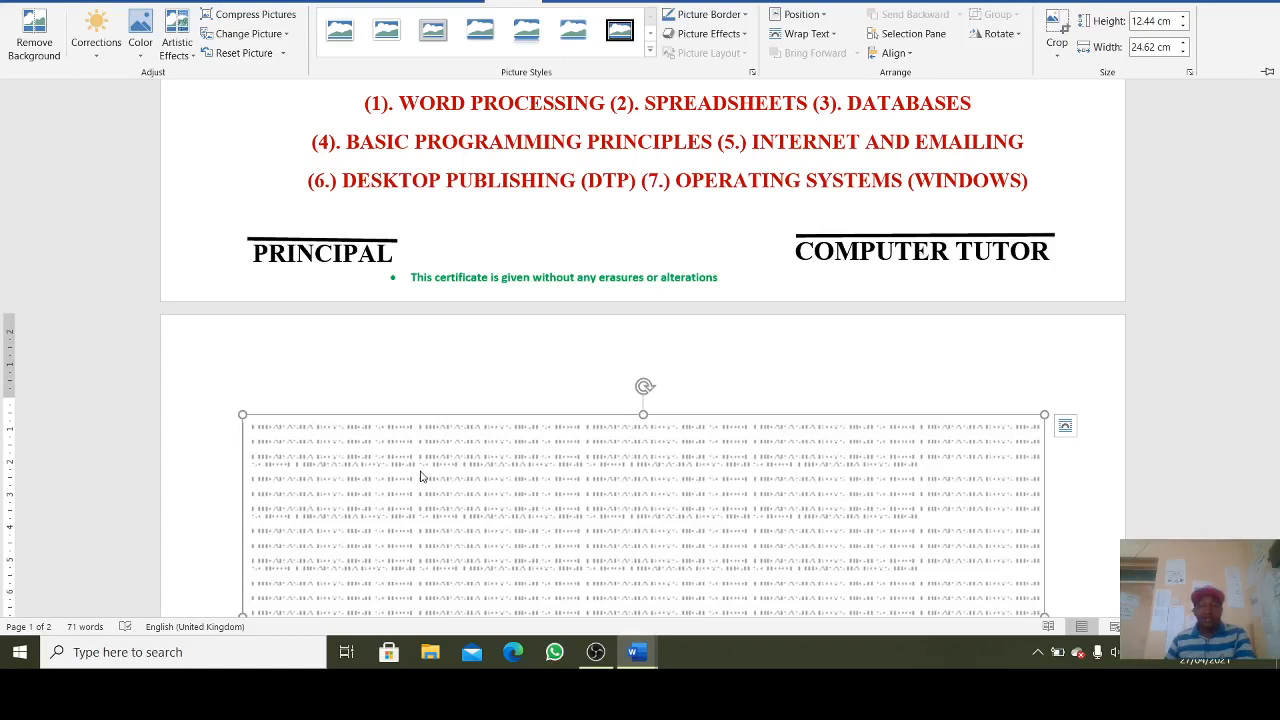
{"action": "left_click", "coordinate": [802, 36]}
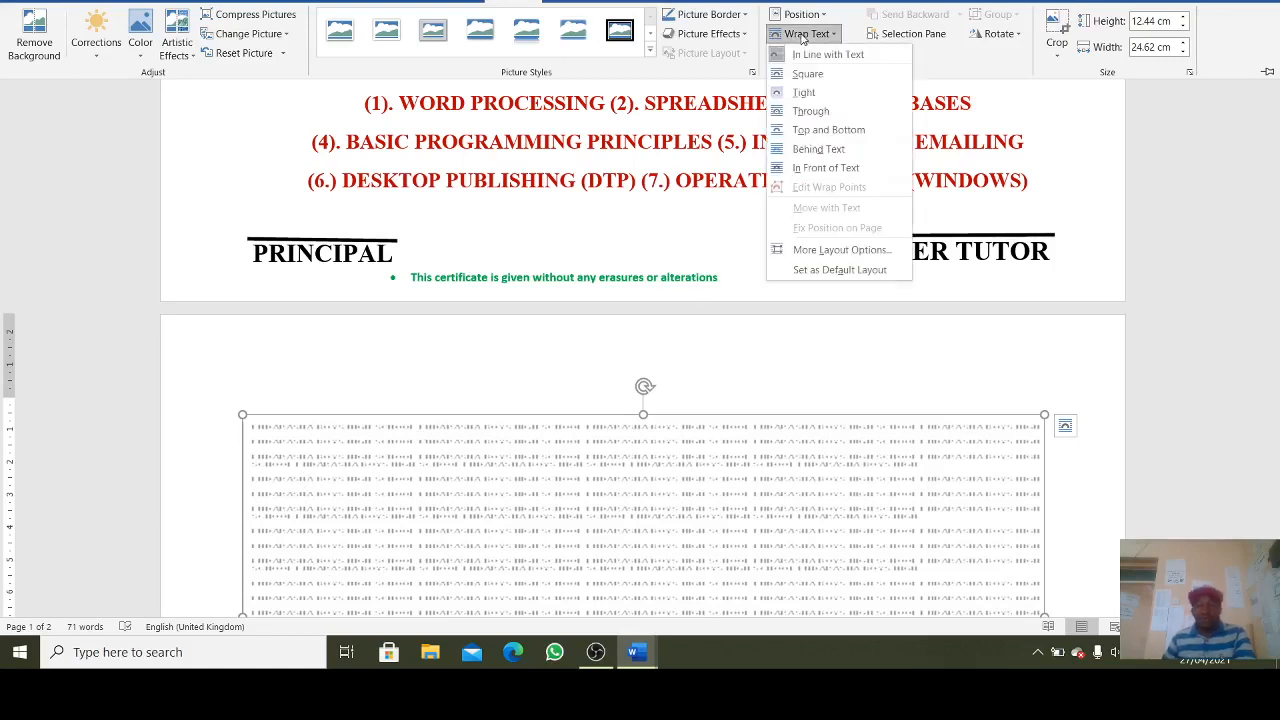
{"action": "left_click", "coordinate": [832, 150]}
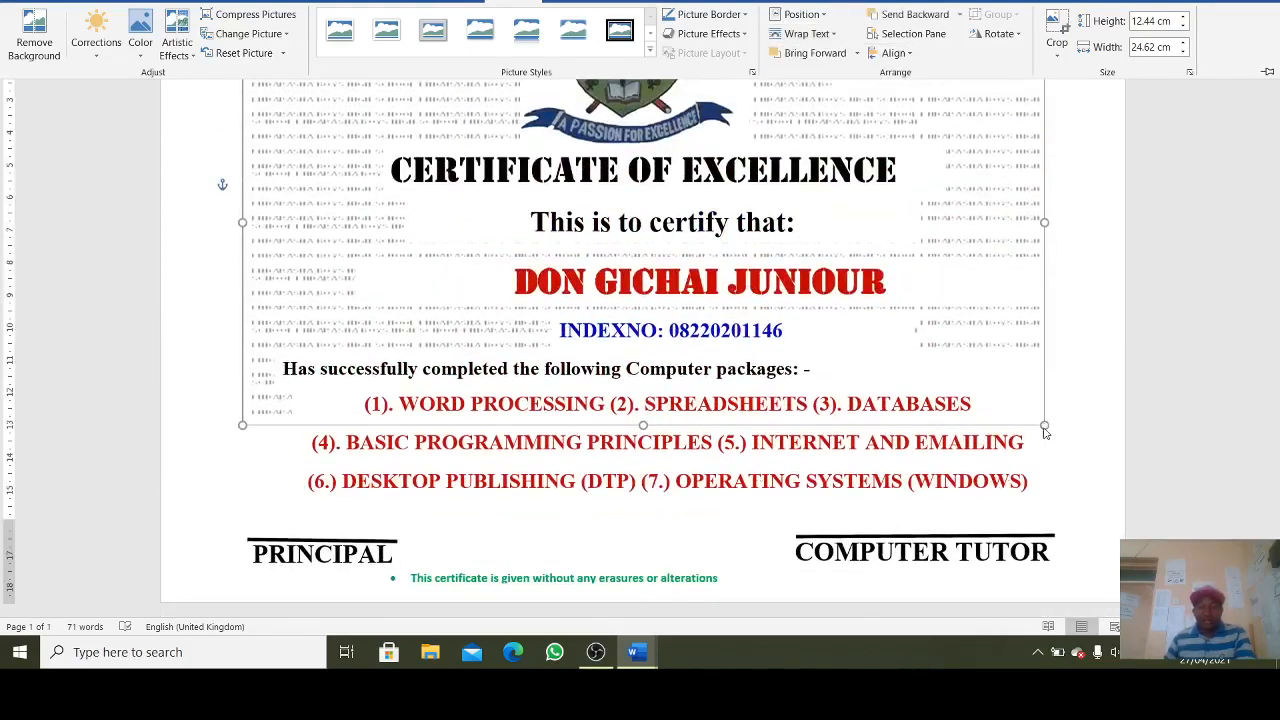
- Drag the background picture's edges out to the right, bottom, left and top of the page
{"action": "left_click", "coordinate": [1045, 428]}
{"action": "left_click_drag", "start_coordinate": [1040, 422], "coordinate": [1097, 613]}
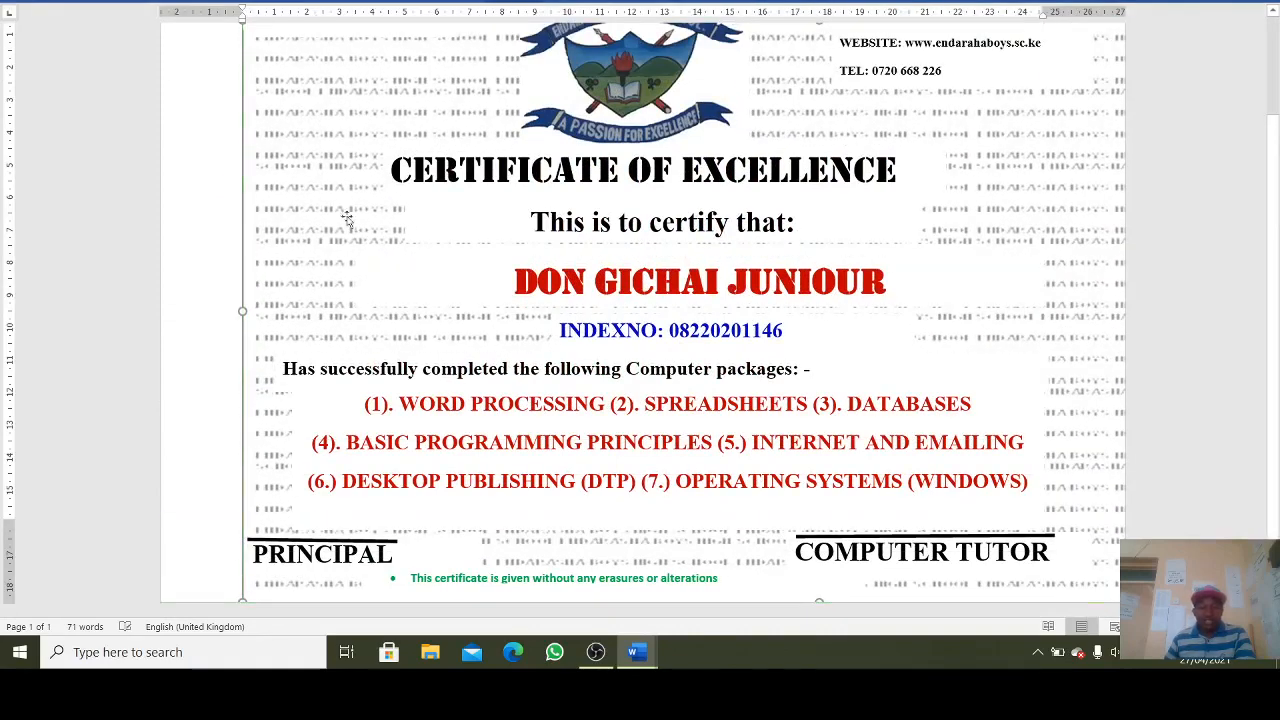
{"action": "left_click_drag", "start_coordinate": [243, 310], "coordinate": [168, 315]}
{"action": "scroll", "coordinate": [400, 360], "scroll_direction": "up", "scroll_amount": 3}
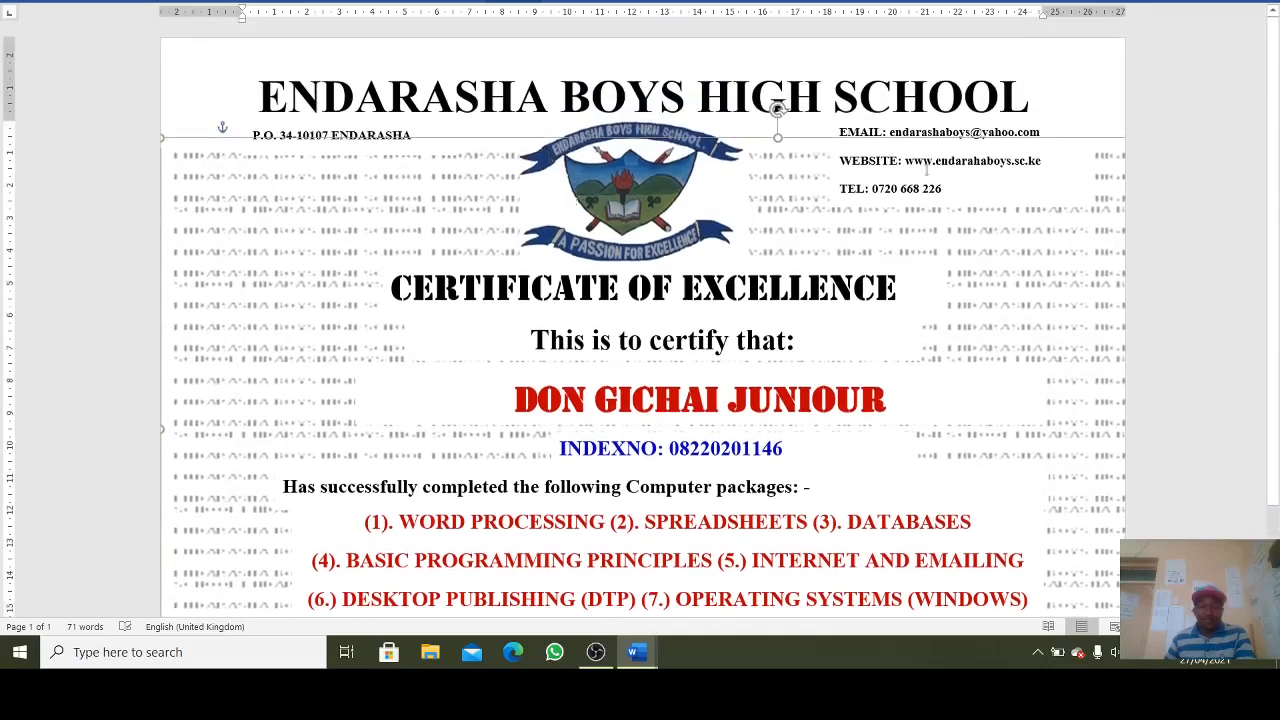
{"action": "left_click_drag", "start_coordinate": [778, 138], "coordinate": [749, 34]}
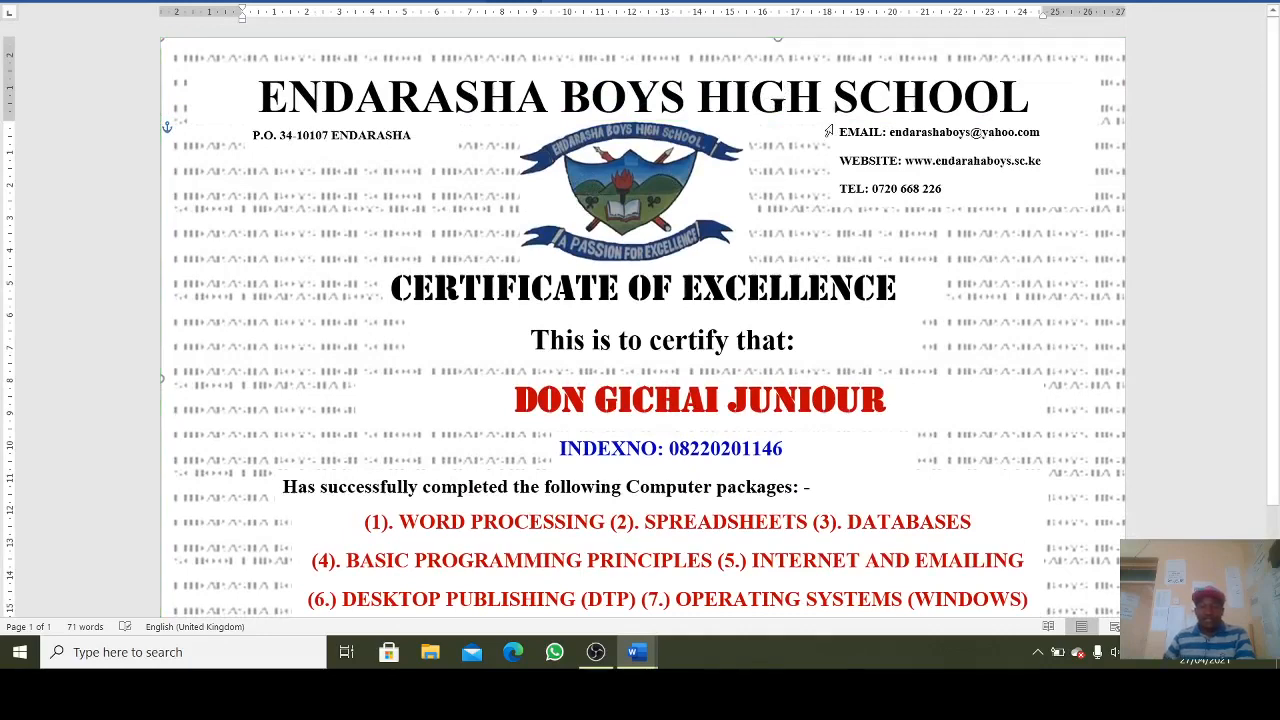
{"action": "scroll", "coordinate": [397, 307], "scroll_direction": "down", "scroll_amount": 3}
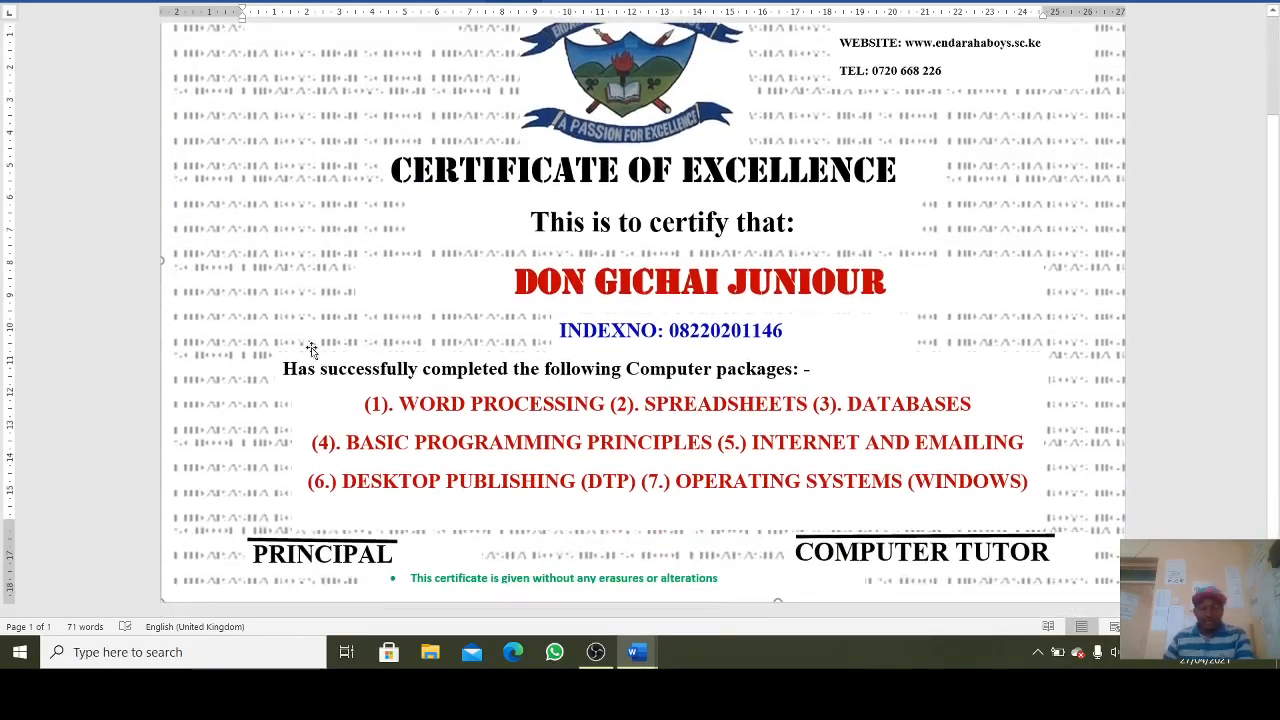
{"action": "scroll", "coordinate": [266, 365], "scroll_direction": "up", "scroll_amount": 3}
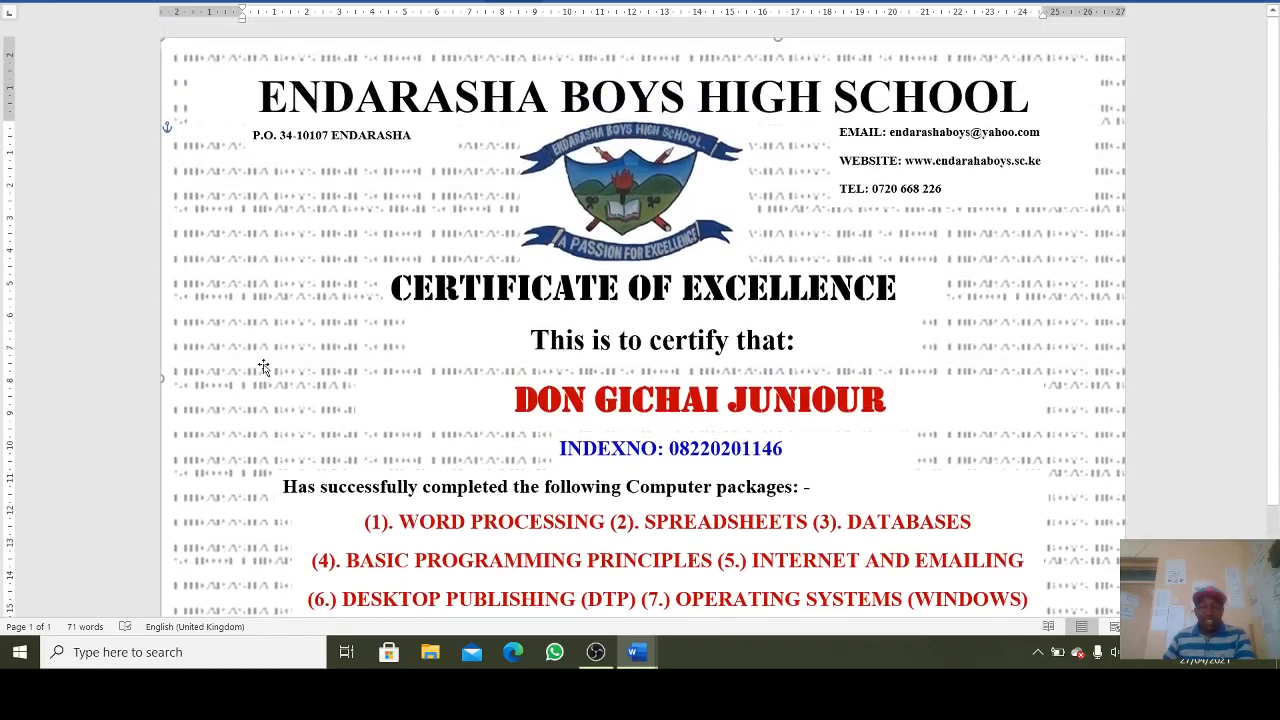